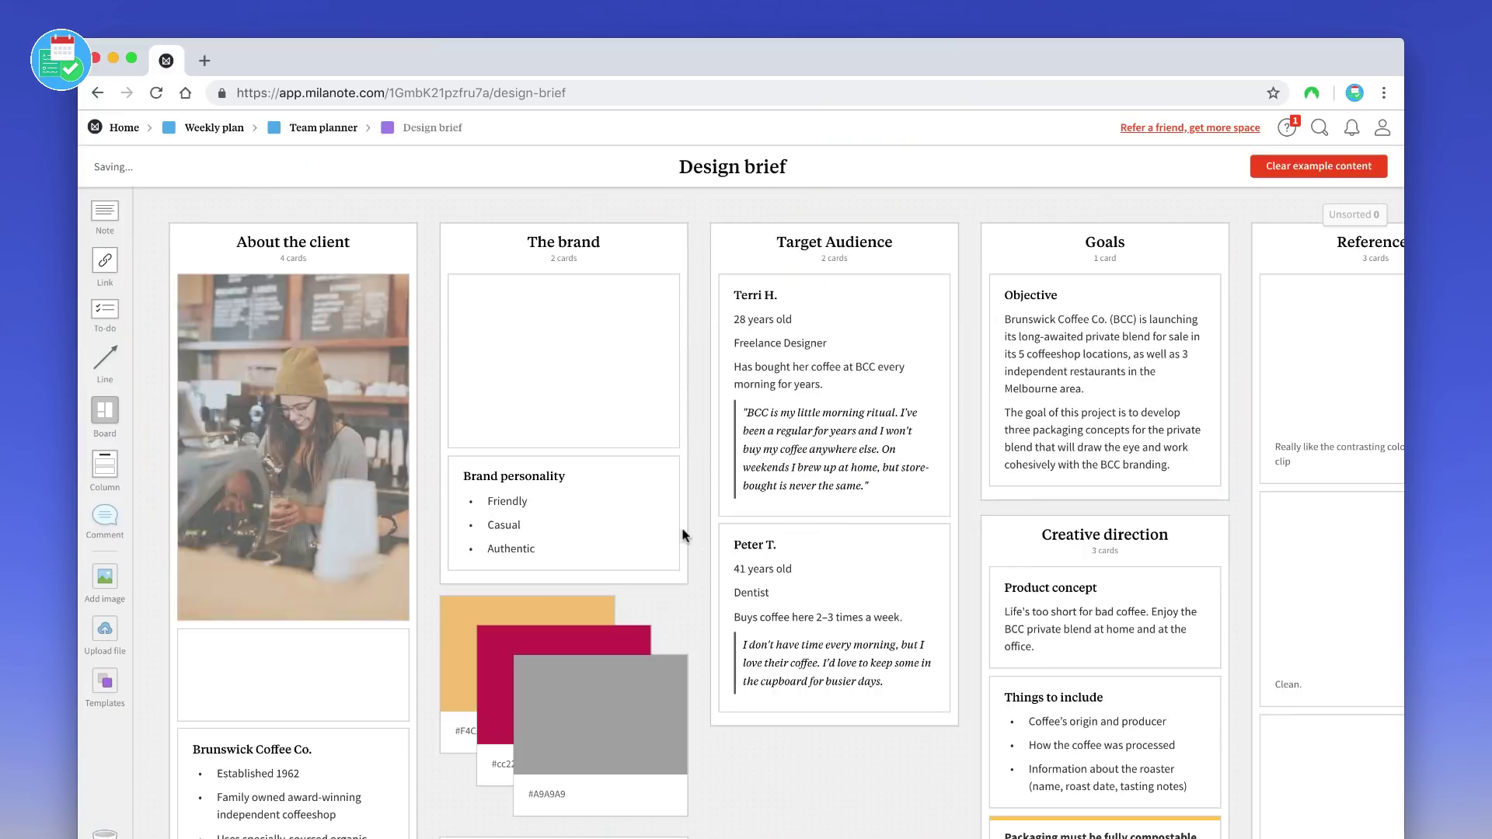
scroll(683, 535, "down", 5)
scroll(683, 535, "up", 5)
scroll(650, 526, "right", 3)
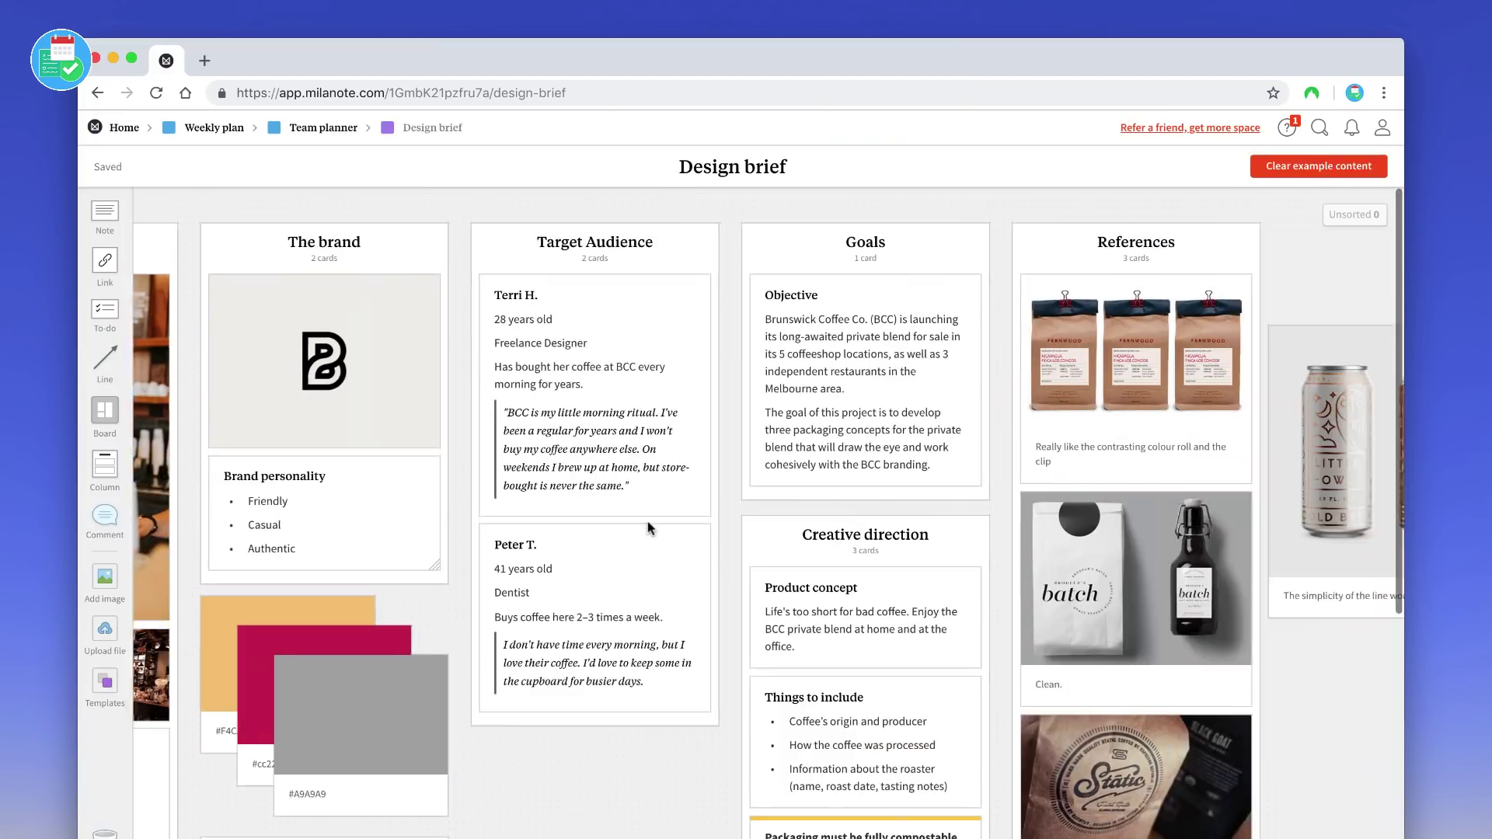
scroll(650, 527, "left", 3)
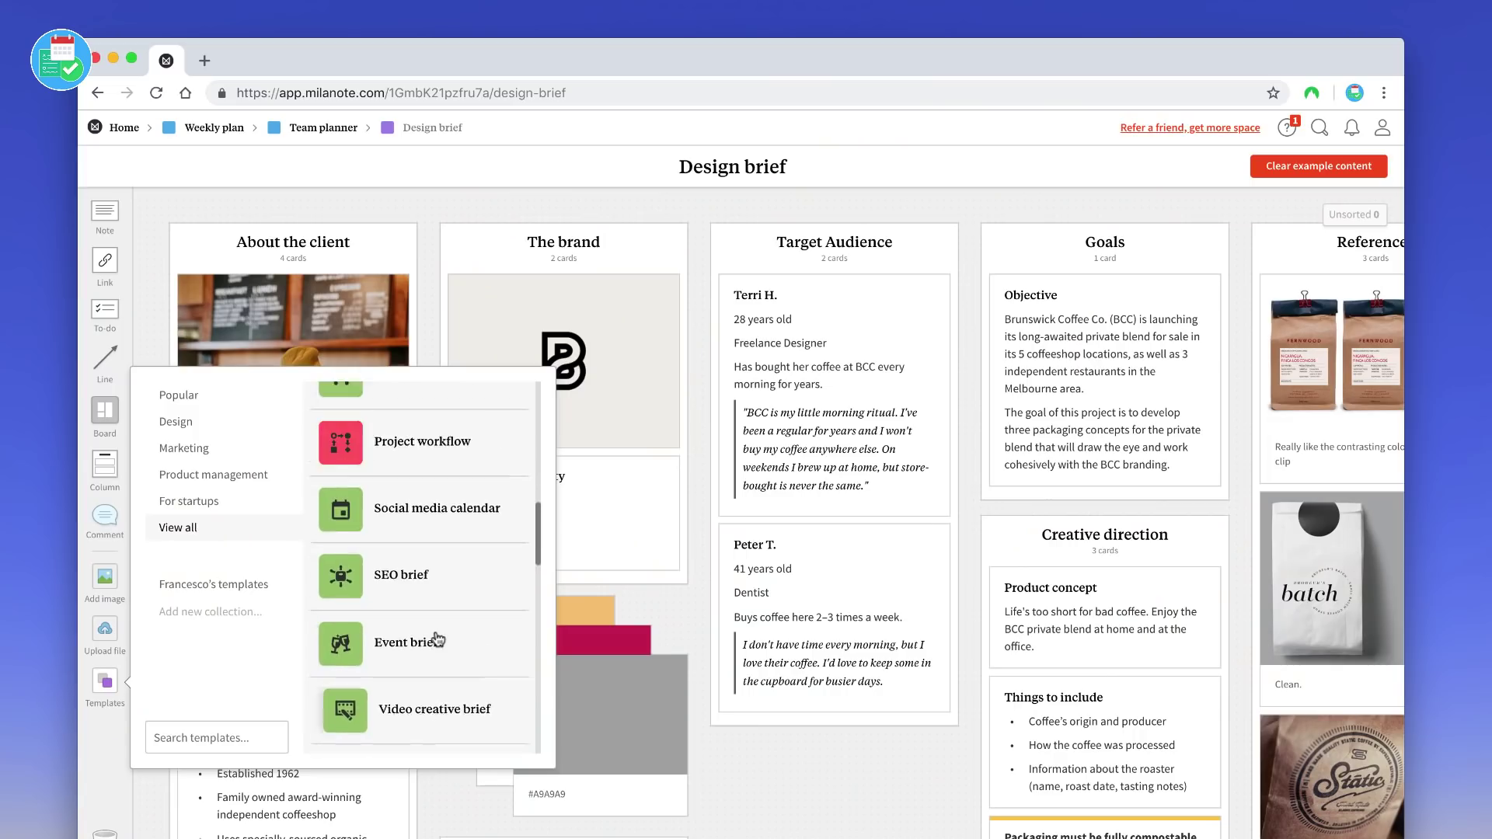
scroll(448, 622, "up", 2)
scroll(449, 621, "down", 3)
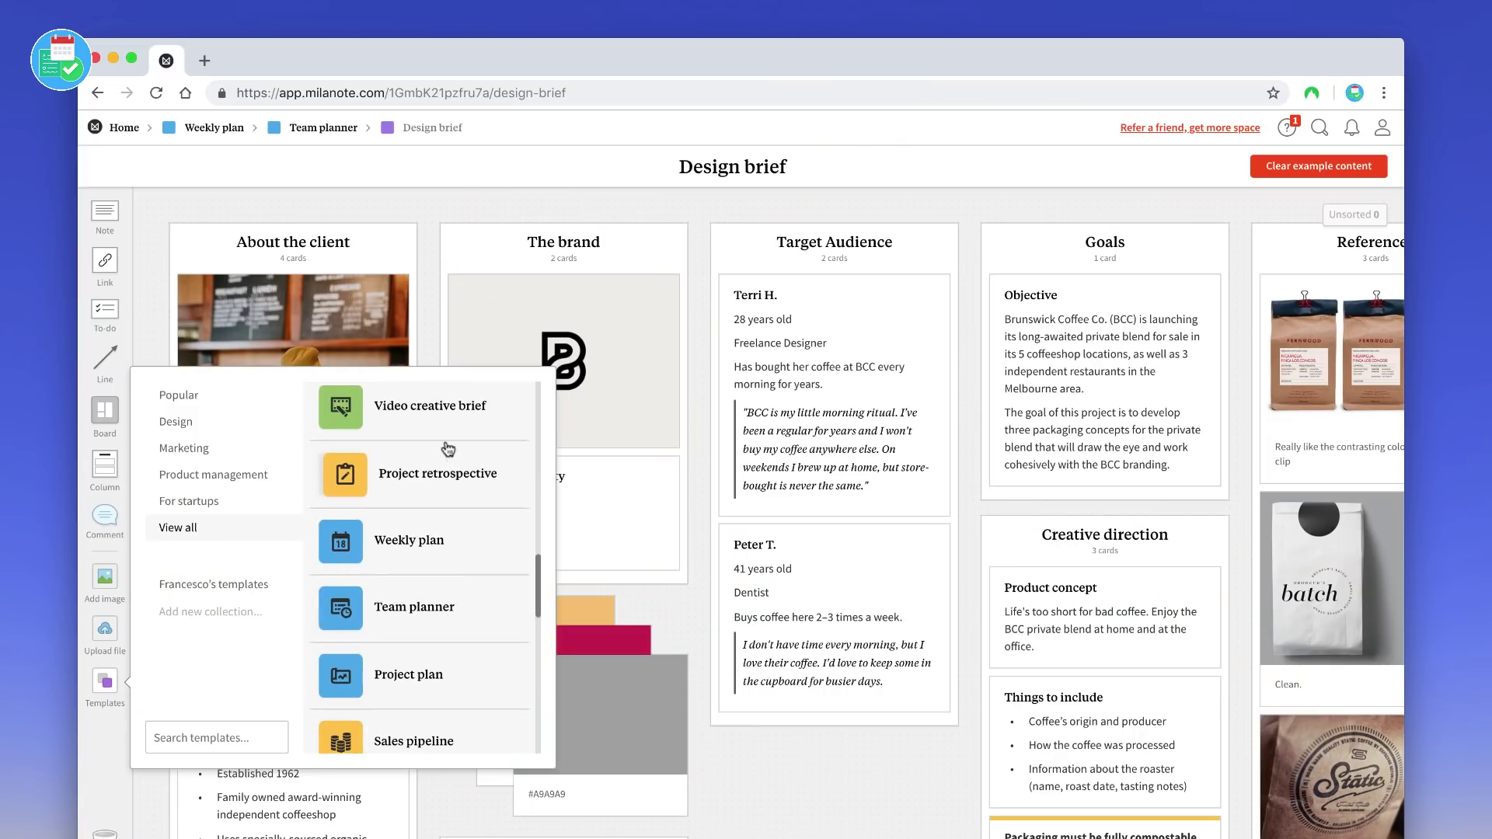
scroll(449, 622, "down", 3)
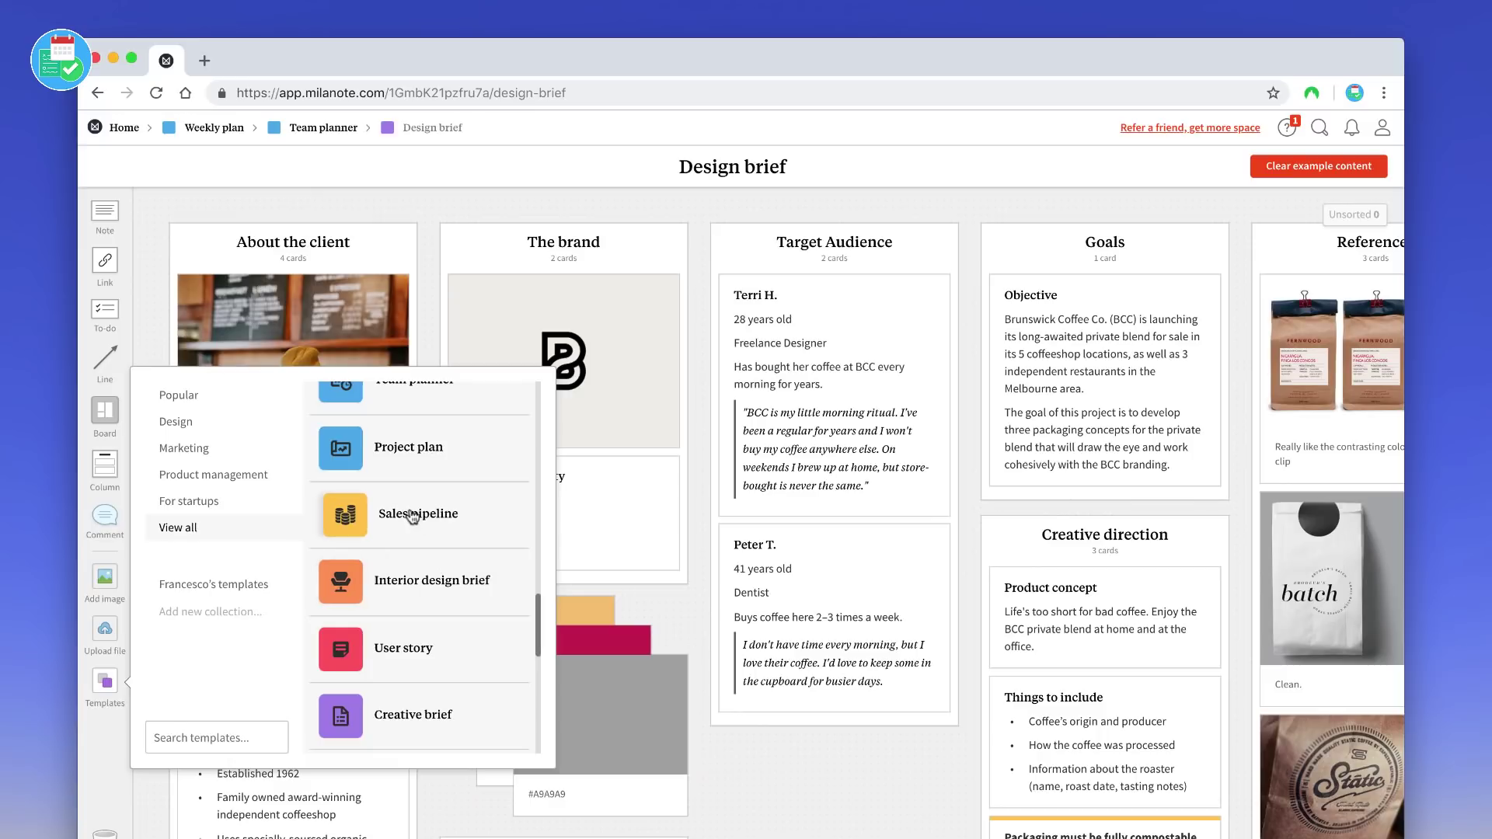
Step: Add a Sales pipeline board to Design brief, open it, and select its GitHub card
left_click_drag(414, 515, 833, 799)
double_click(833, 799)
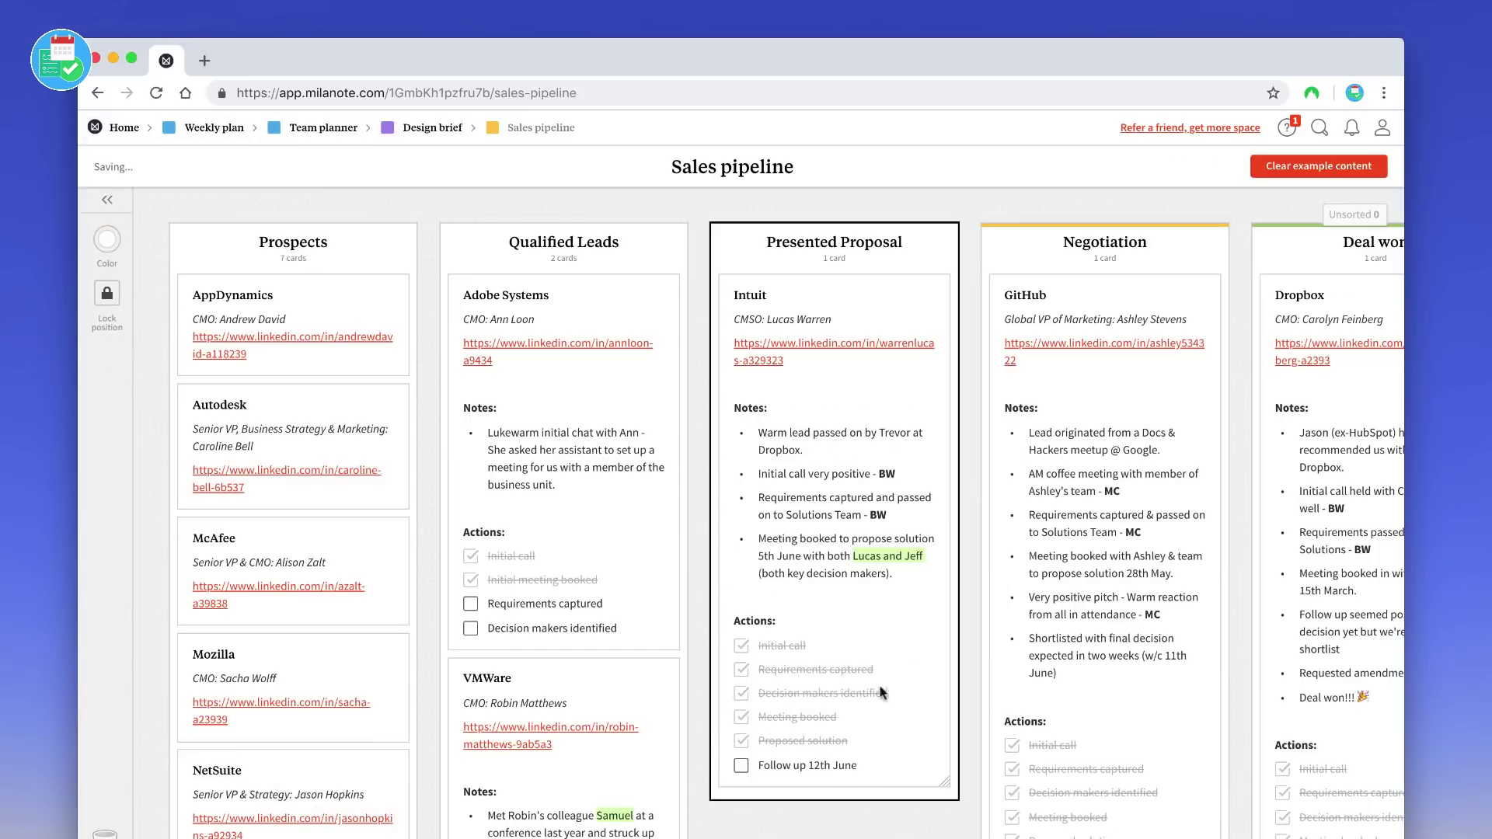
scroll(676, 658, "down", 3)
scroll(676, 658, "up", 3)
scroll(676, 659, "right", 5)
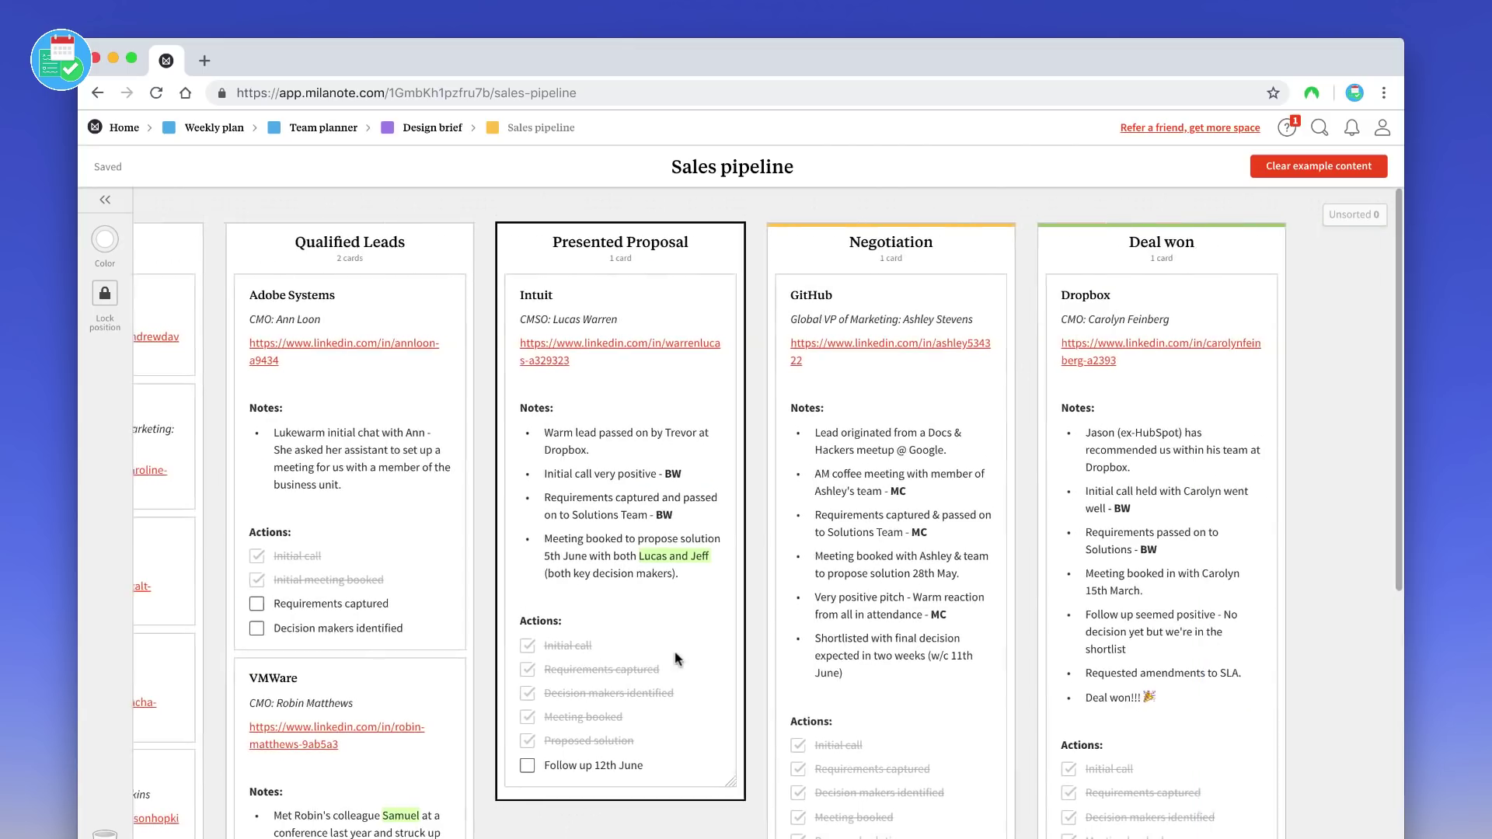
scroll(676, 658, "right", 5)
scroll(788, 749, "down", 3)
scroll(788, 748, "down", 2)
scroll(788, 748, "up", 2)
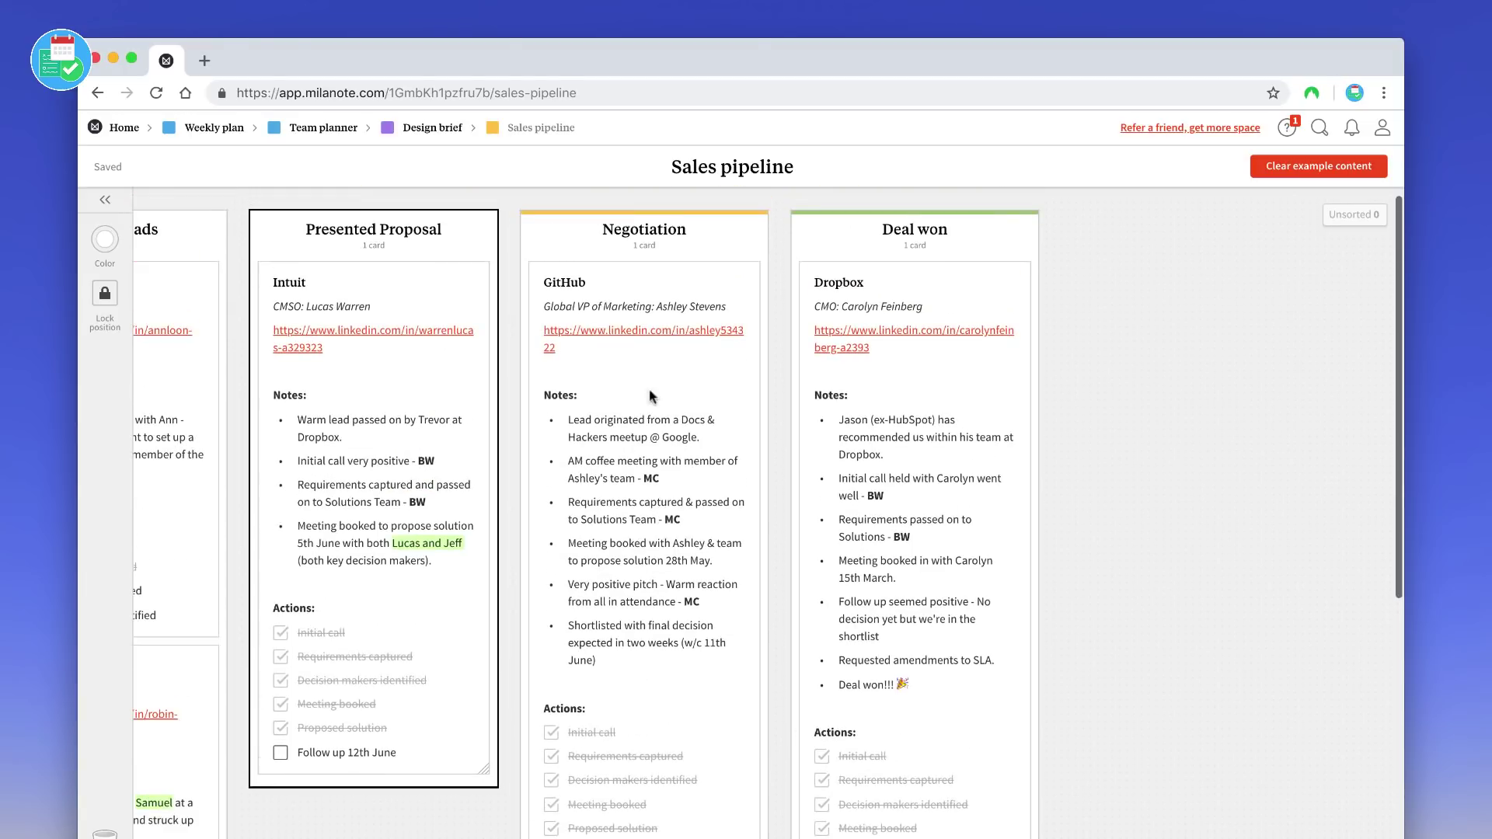
left_click(645, 278)
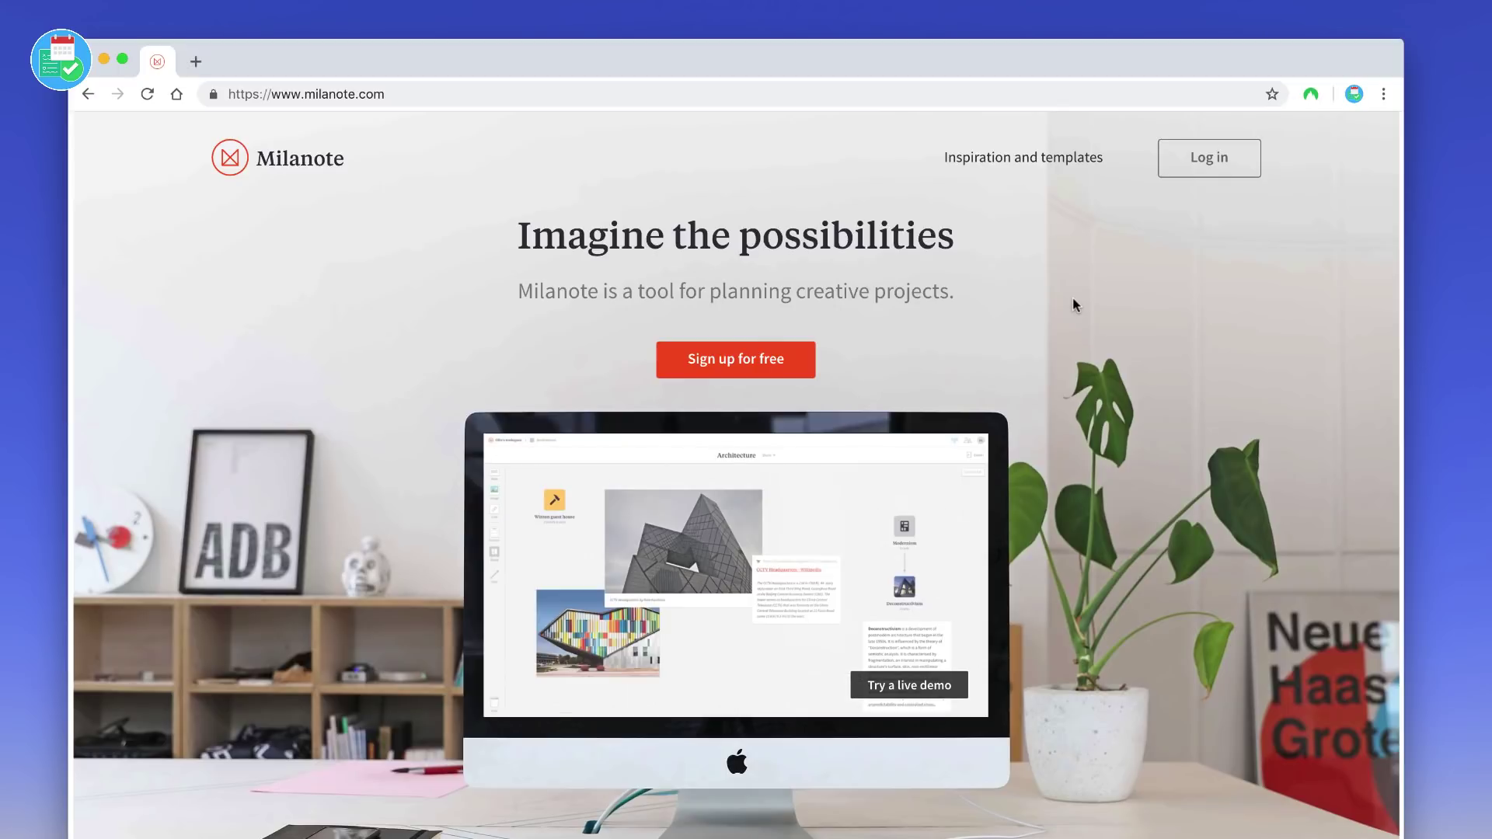
scroll(1072, 297, "down", 2)
scroll(1072, 297, "down", 5)
scroll(1072, 298, "down", 5)
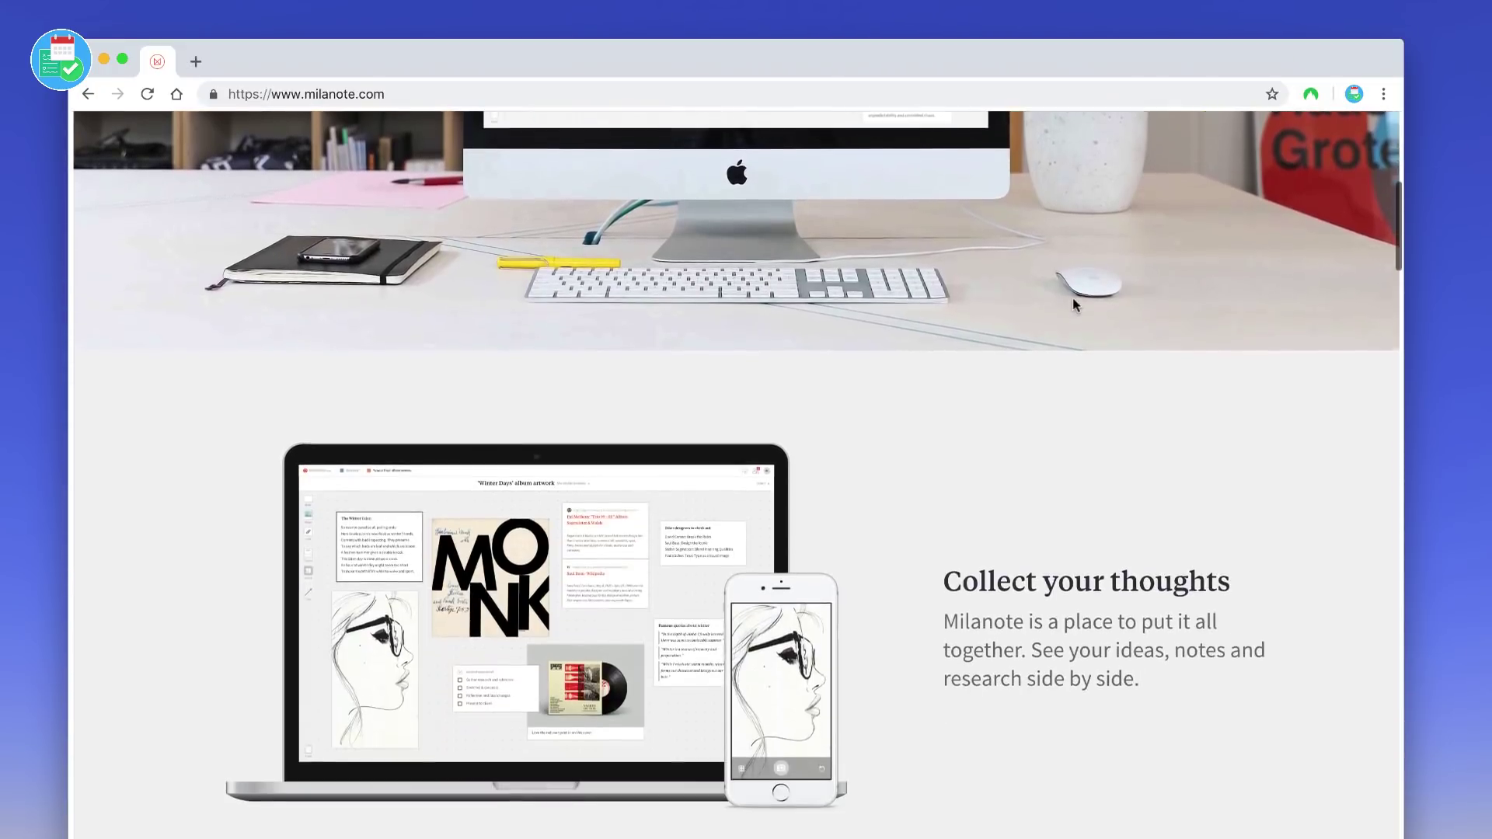
scroll(1072, 297, "up", 8)
scroll(1072, 298, "up", 3)
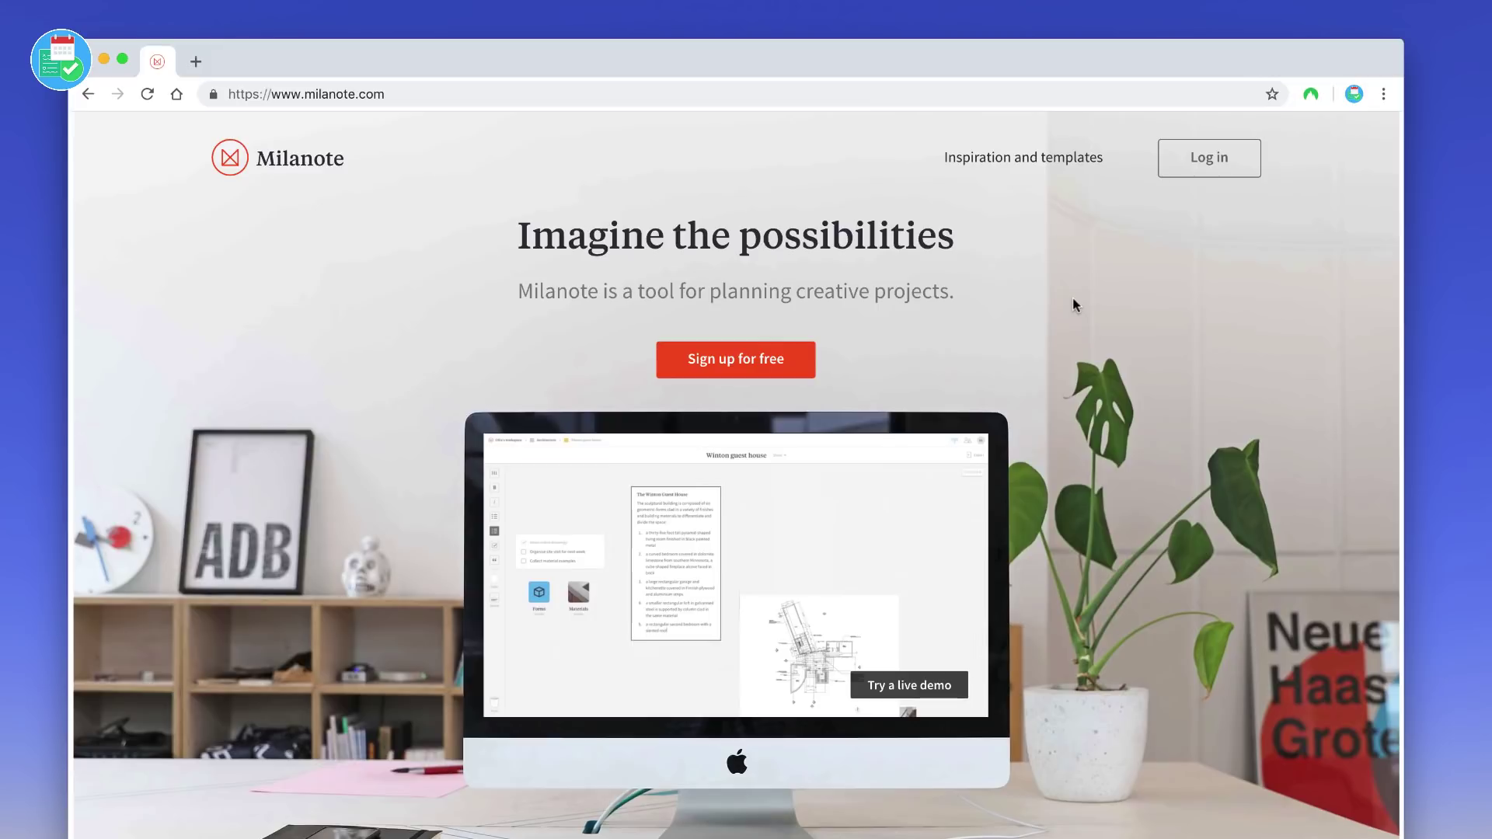
Step: Log in, dismiss the desktop notifications prompt, and return to the Home board
left_click(1212, 165)
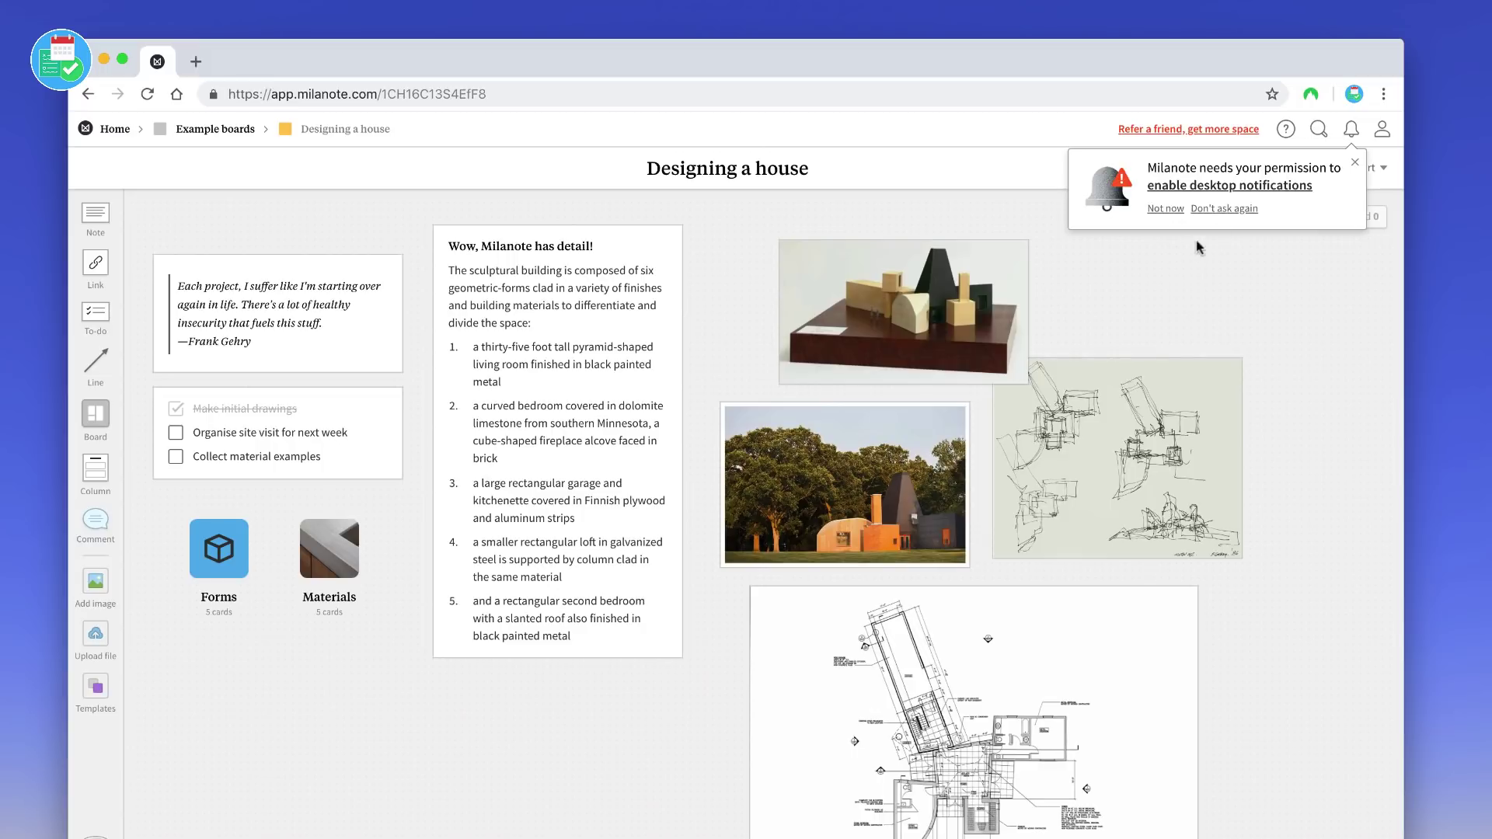
left_click(1352, 167)
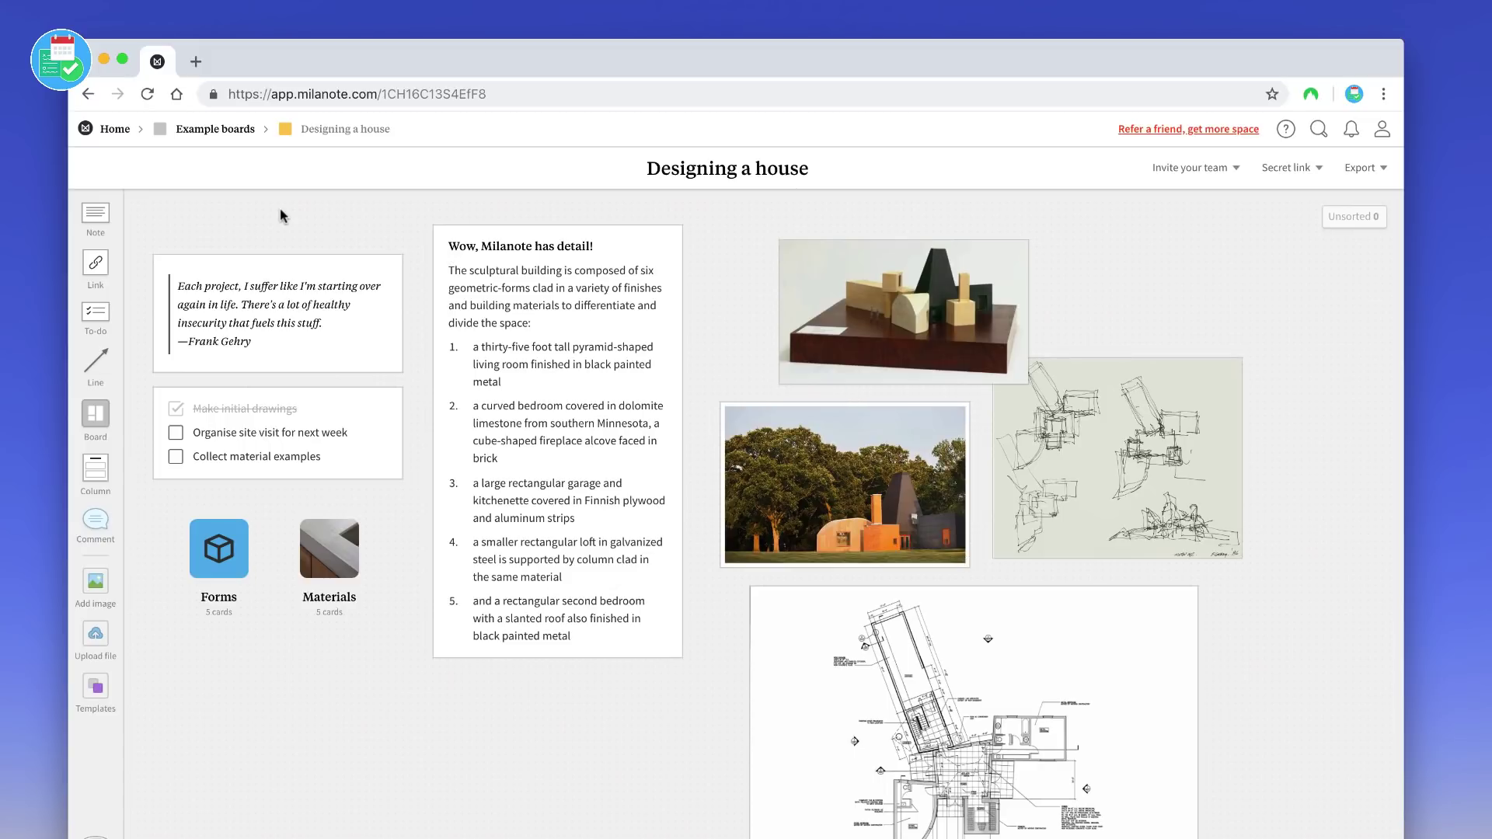
left_click(114, 130)
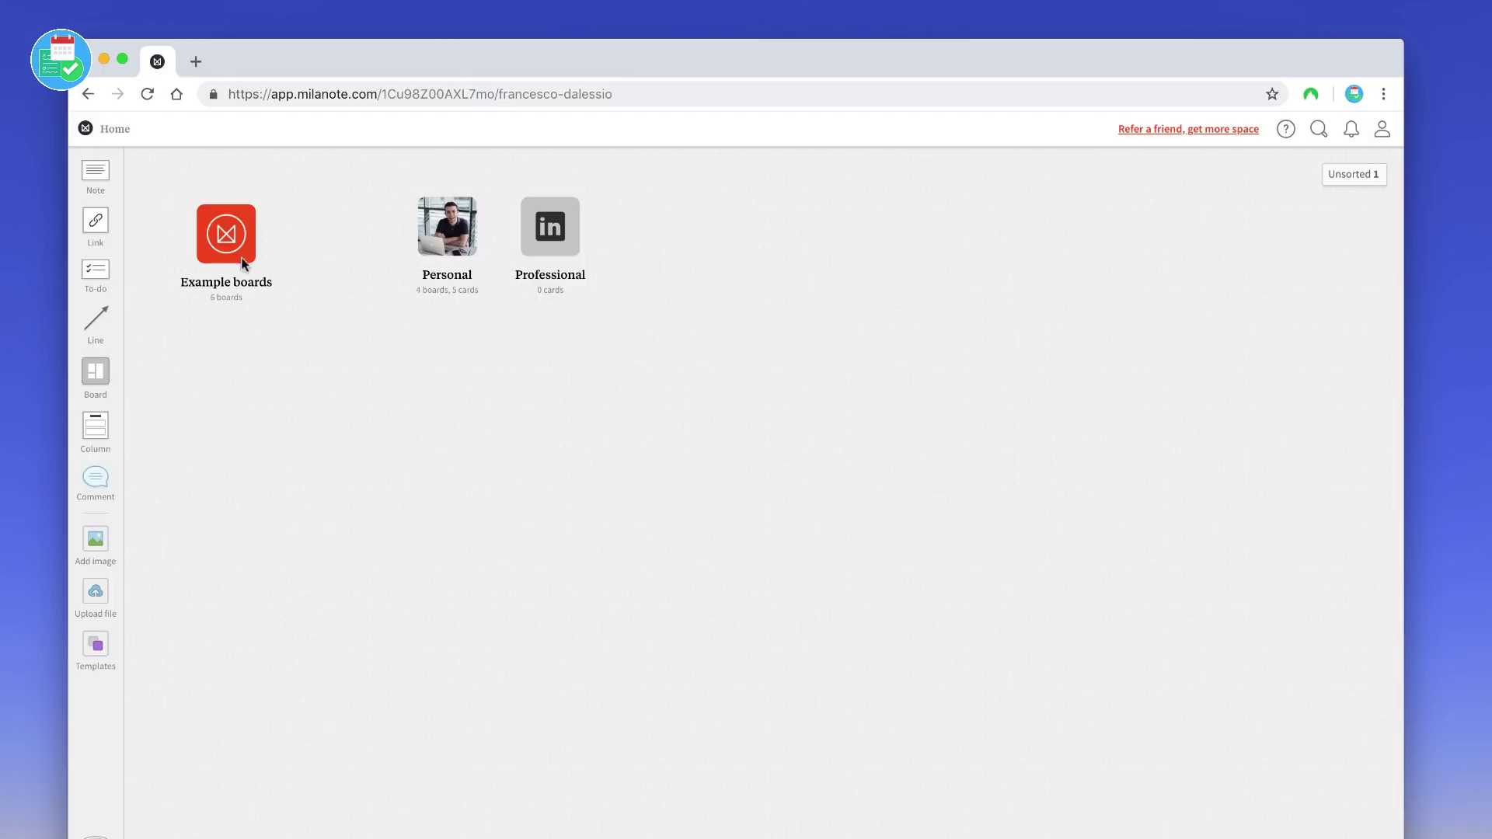
Step: Create a board named 'Creative Idea' on the Home canvas after briefly shifting Example boards
left_click_drag(244, 237, 316, 361)
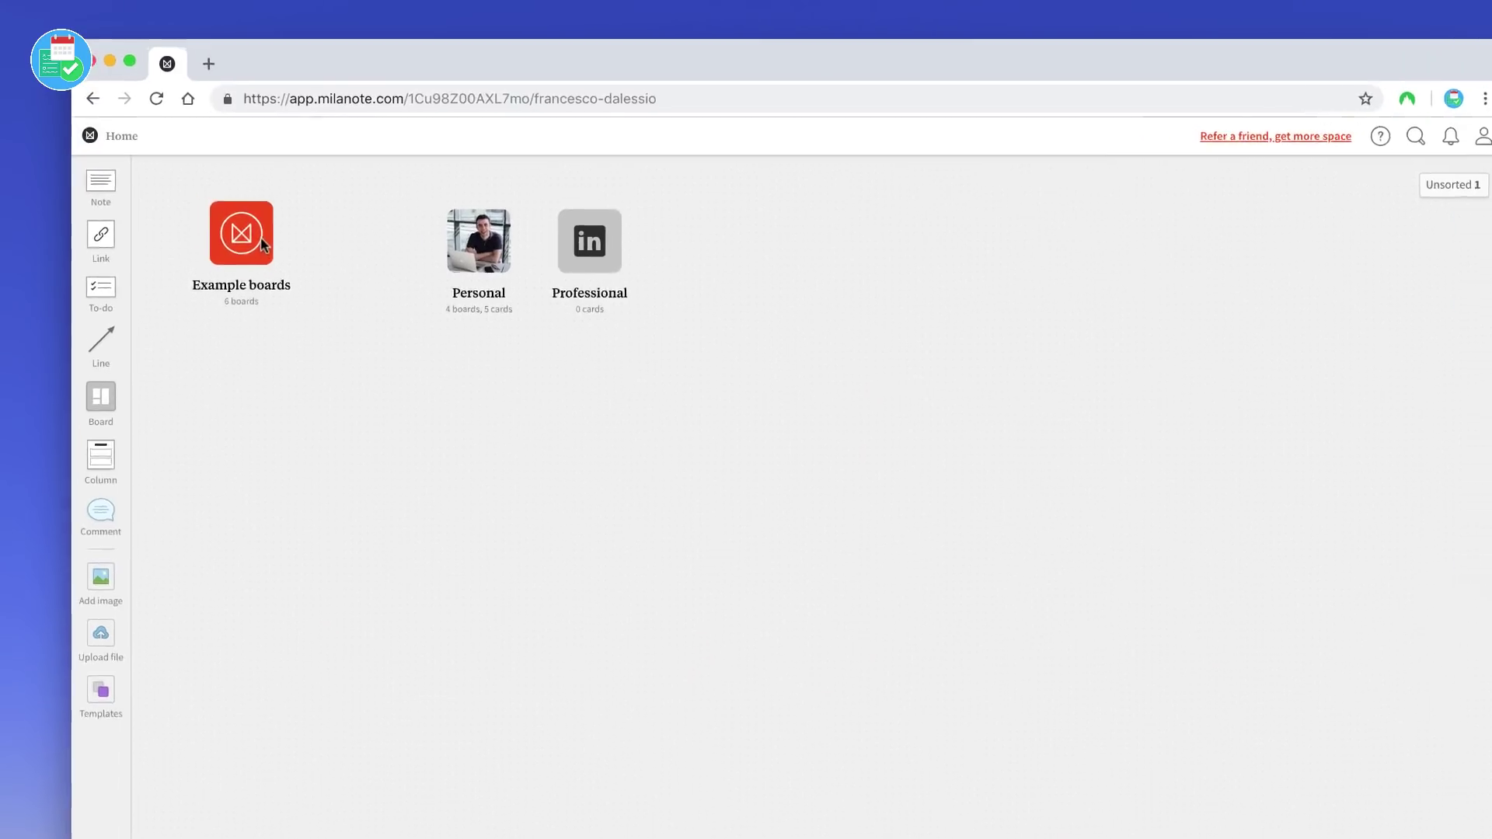
left_click_drag(504, 581, 359, 371)
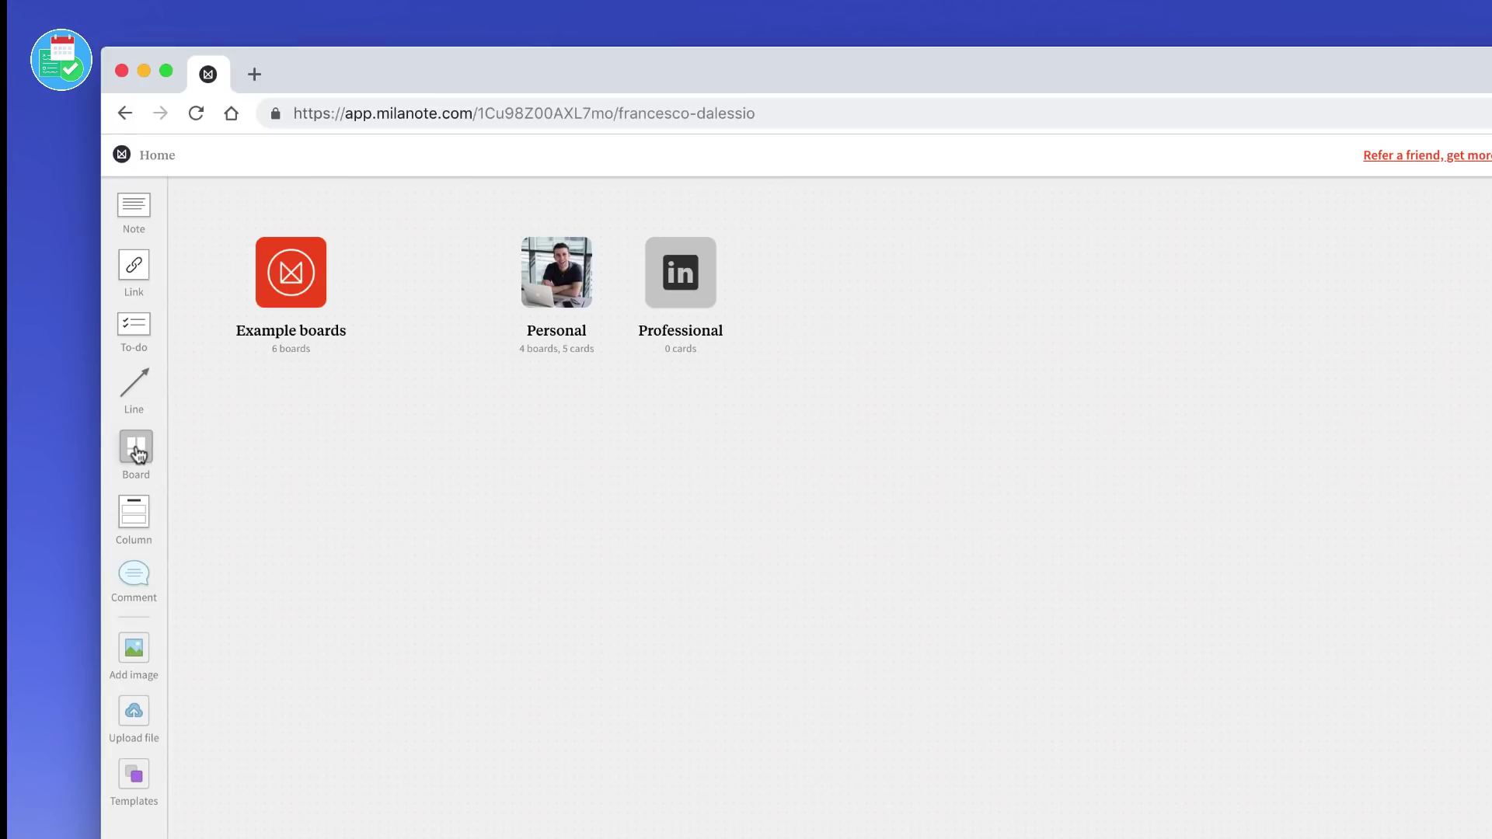
left_click_drag(138, 445, 620, 447)
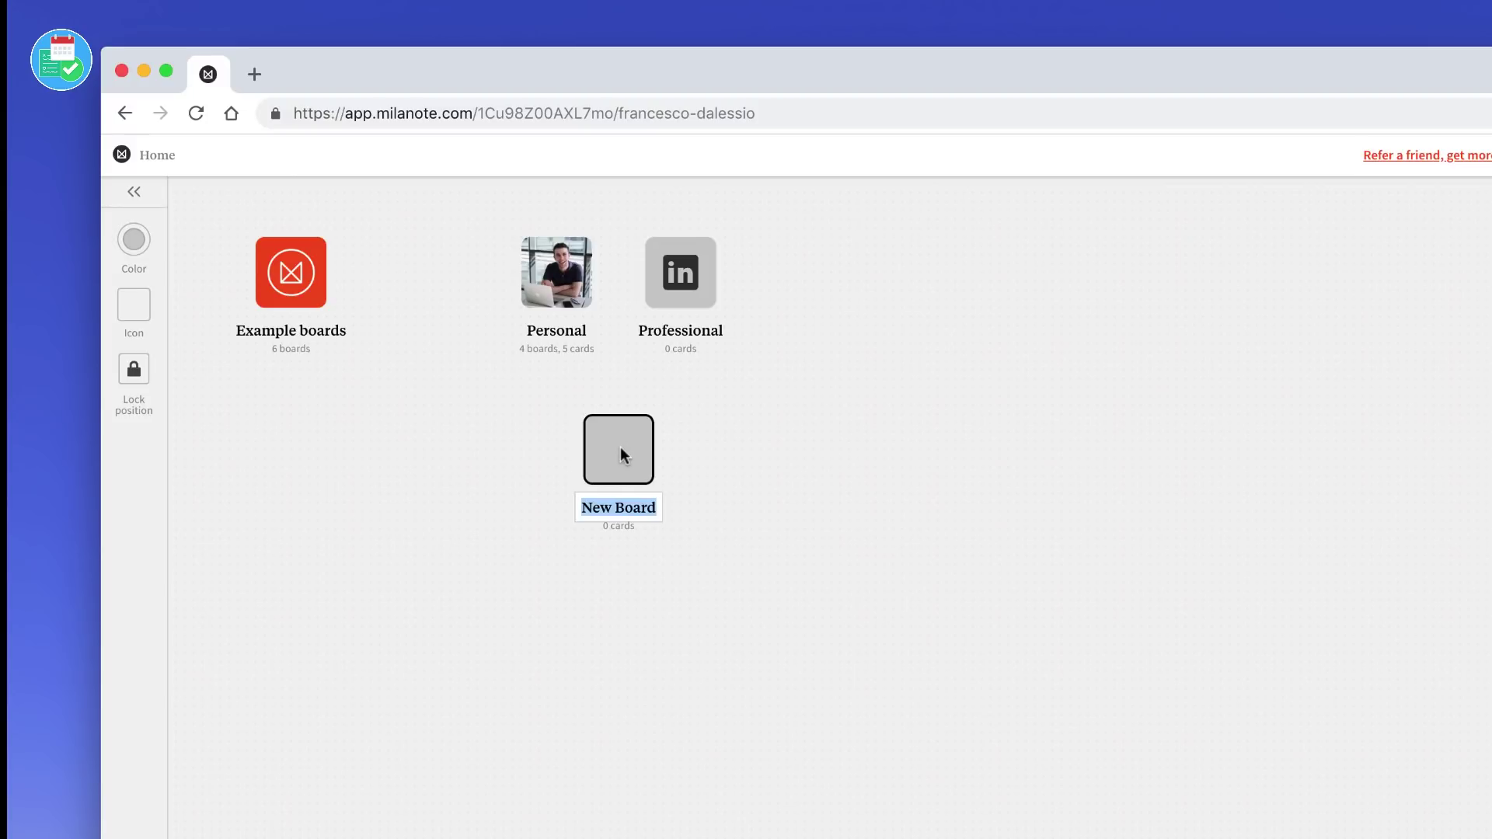
type("New Area")
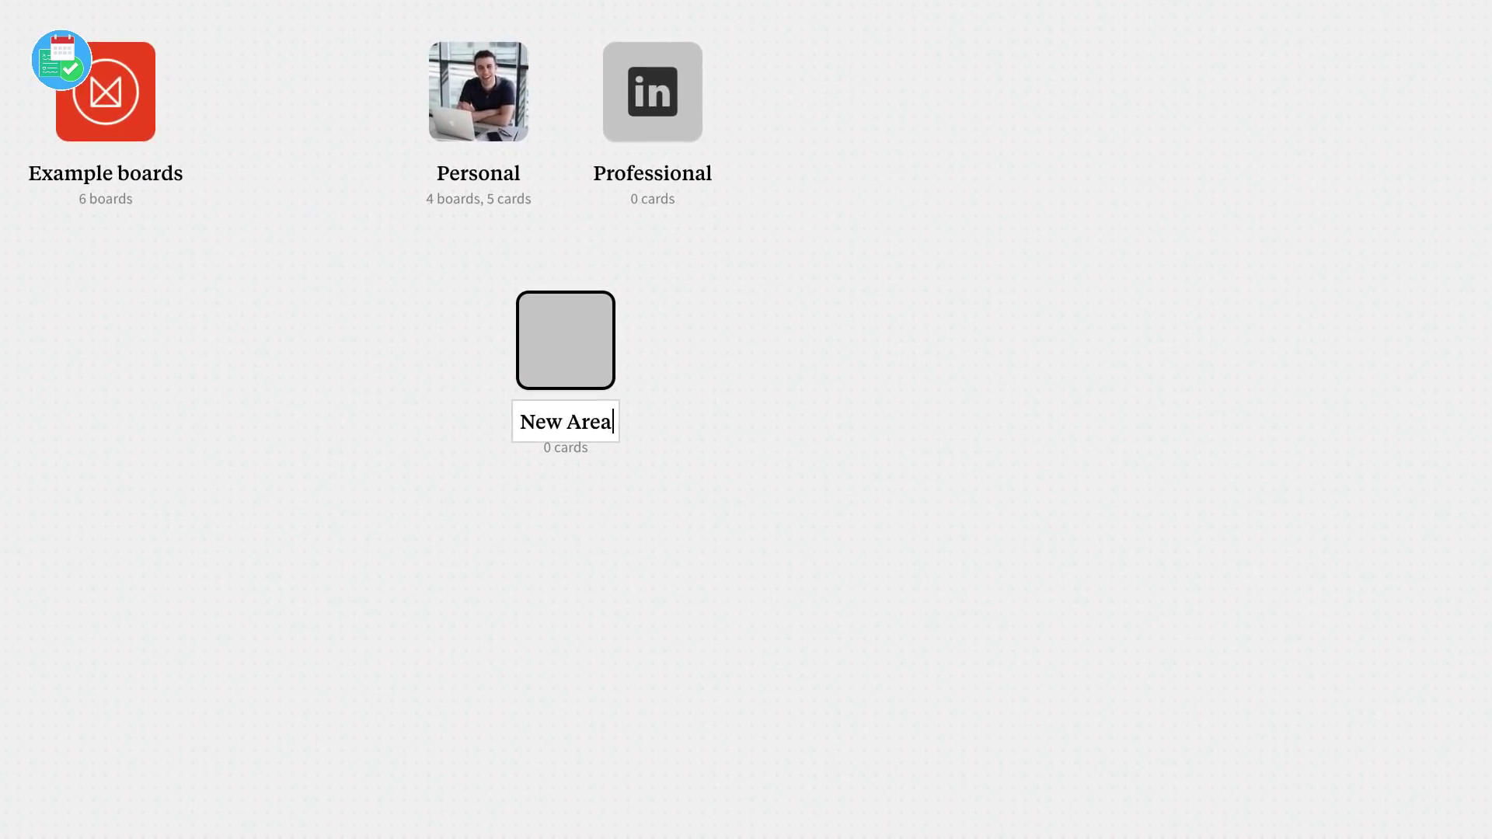
key("ctrl+a")
type("Cr")
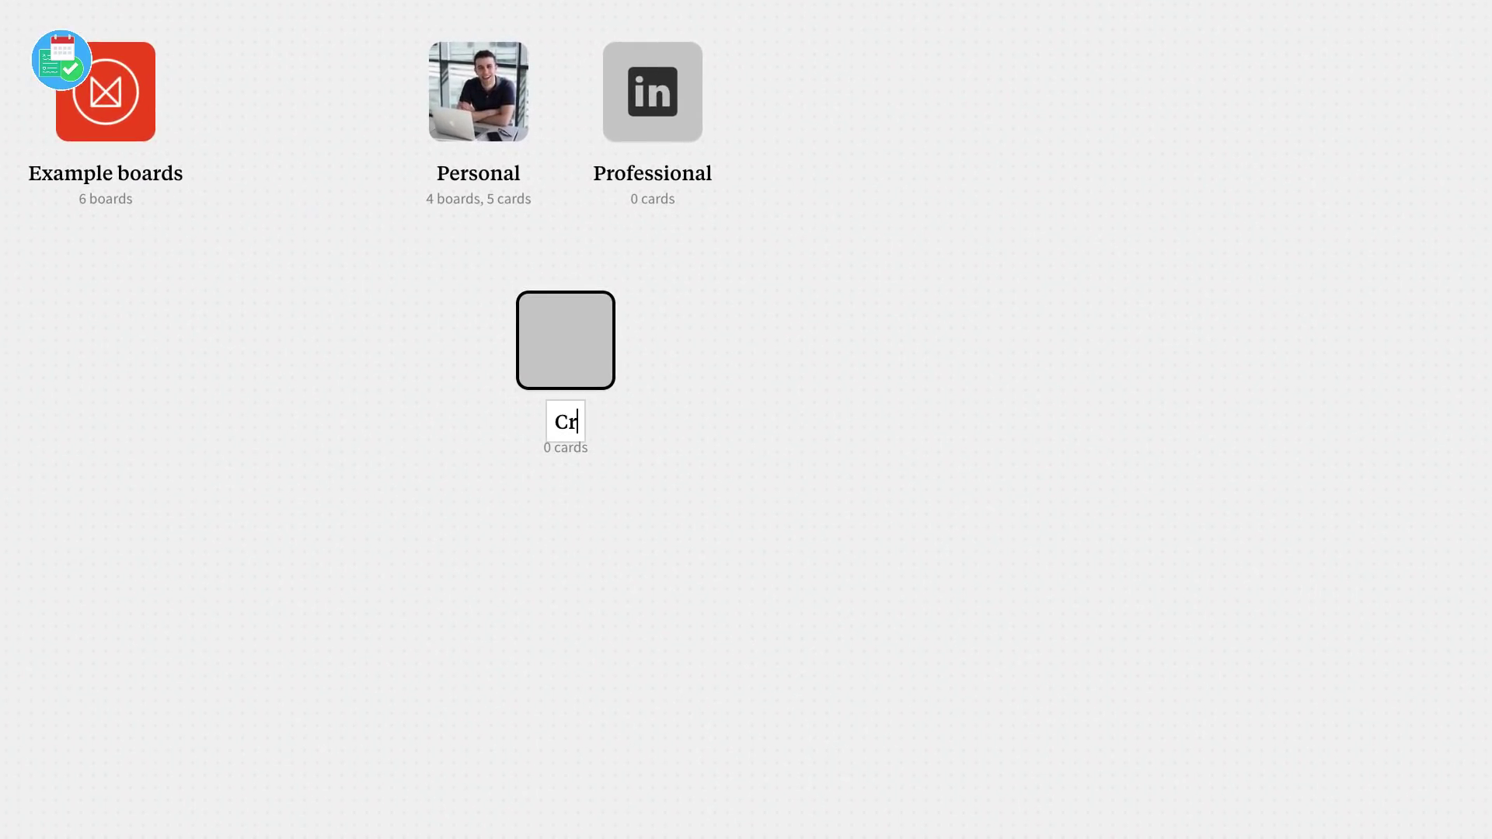
type("eative IDea")
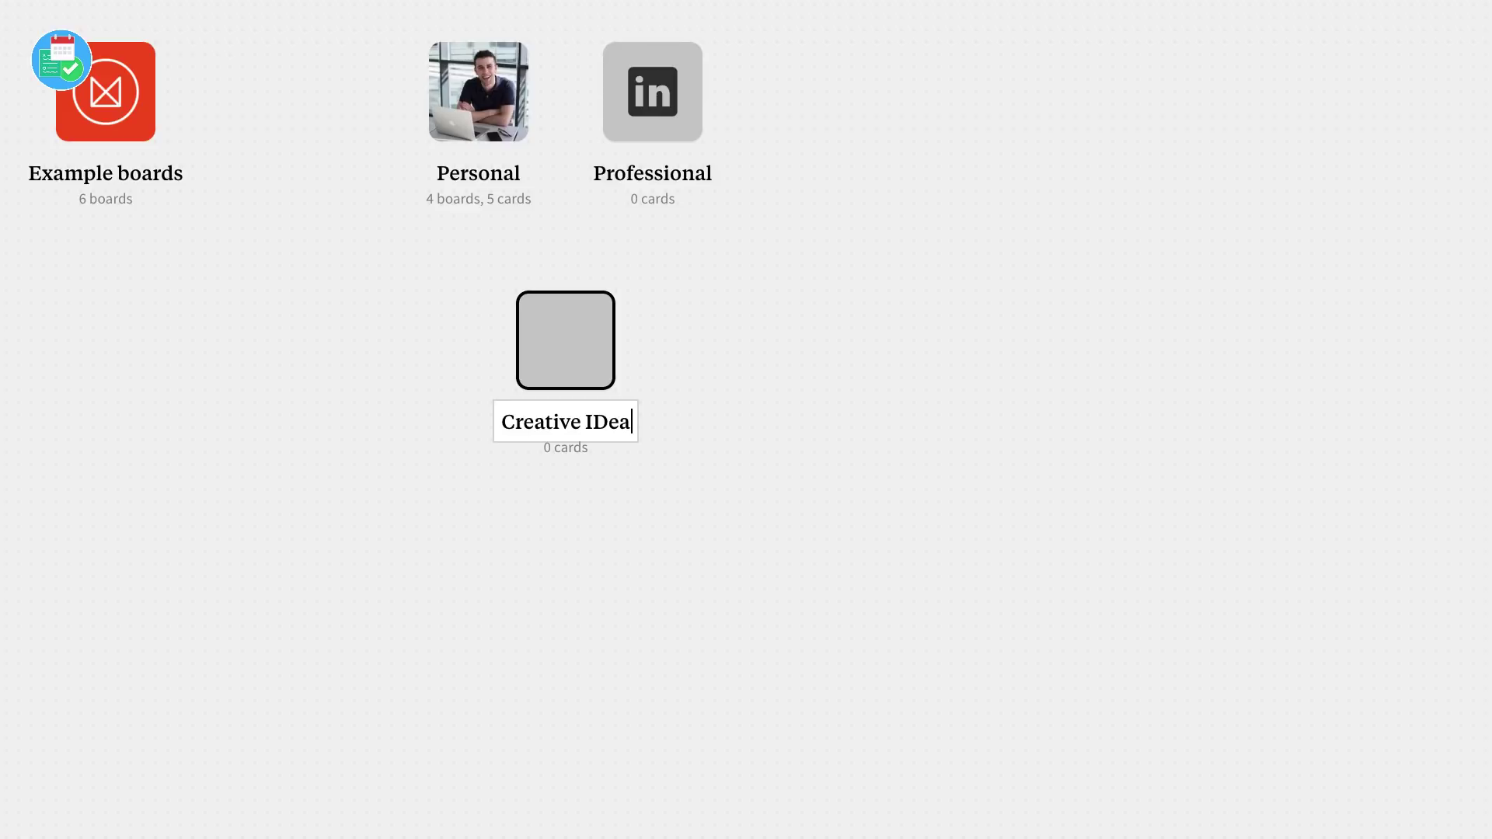
key("BackSpace")
key("BackSpace")
key("BackSpace")
type("dea")
key("Return")
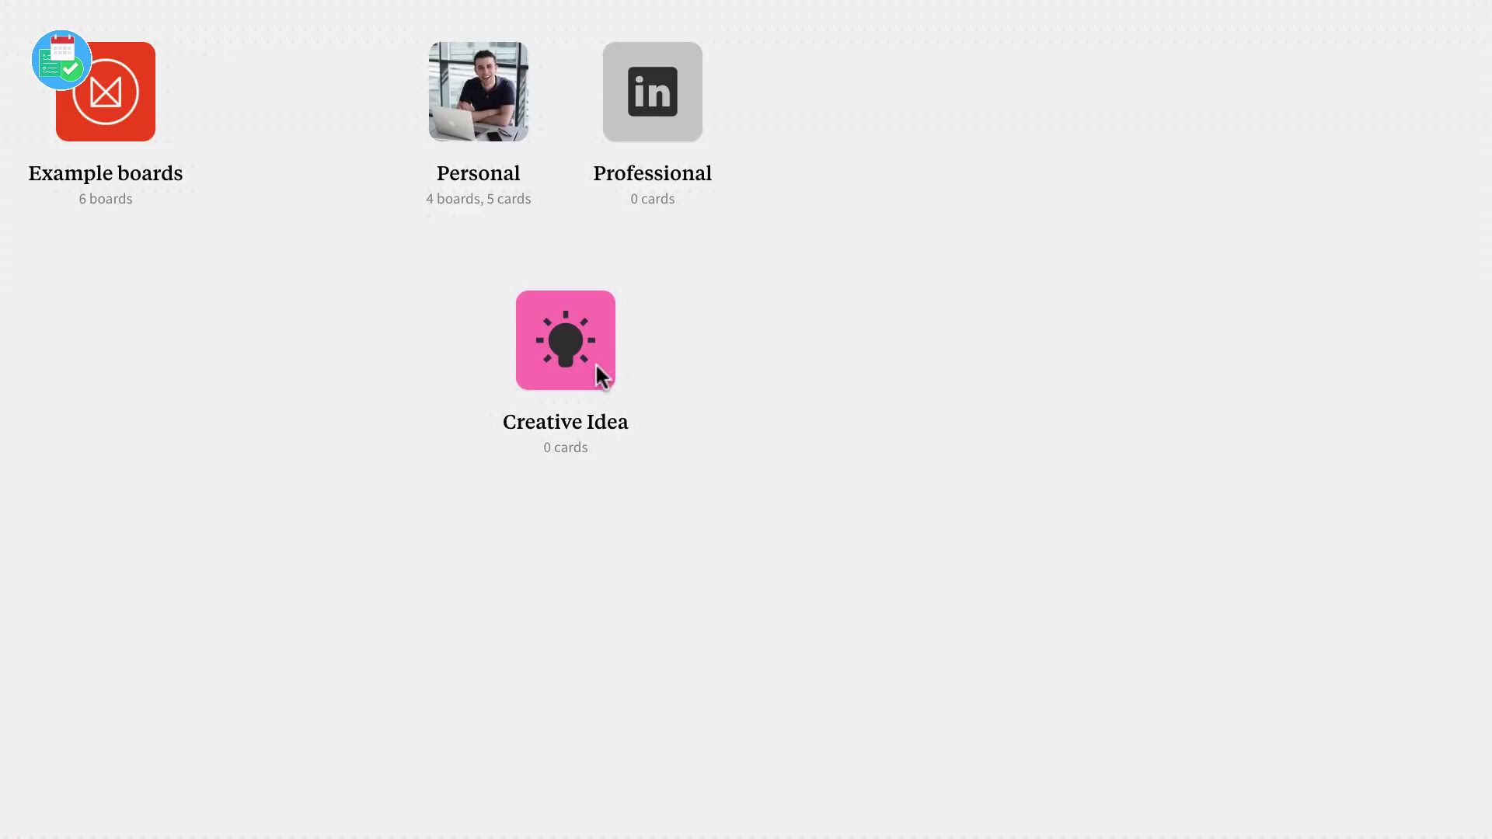
Step: Colour the Creative Idea board blue
left_click(580, 344)
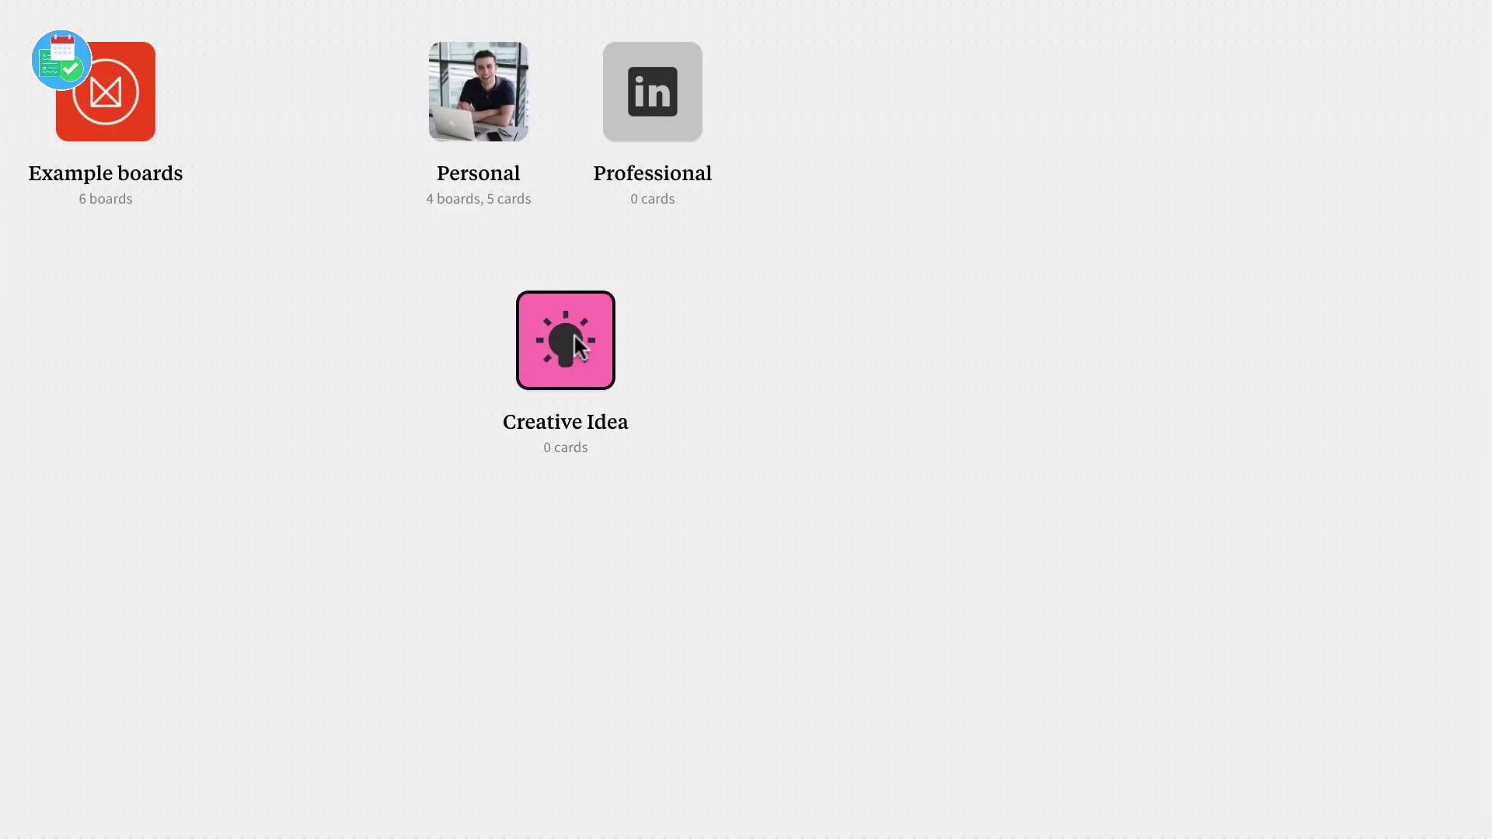
left_click(109, 283)
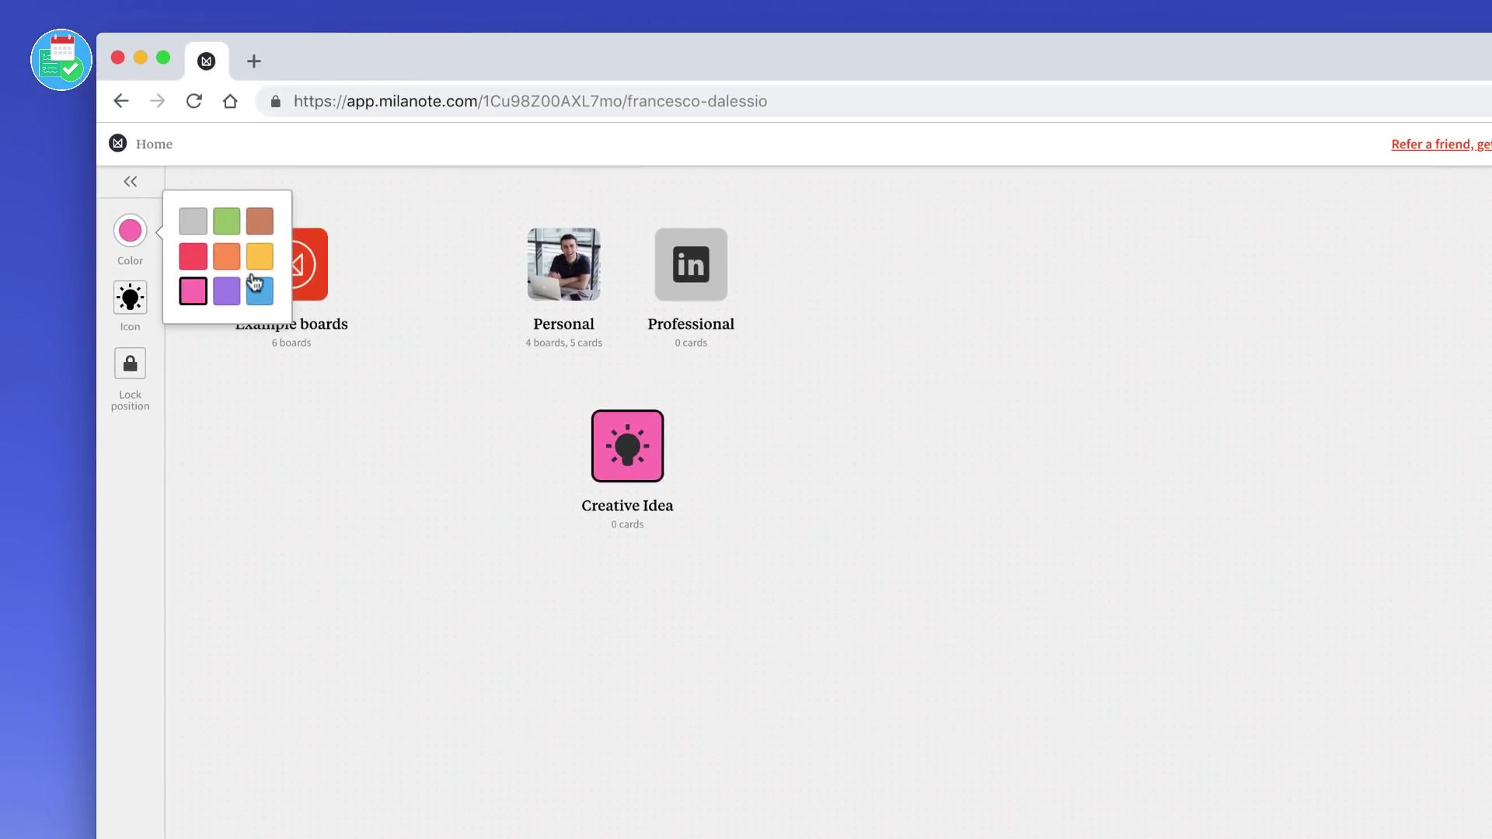
left_click(260, 290)
Step: Give the board the piggy-bank icon from the Idea icon category
left_click(130, 300)
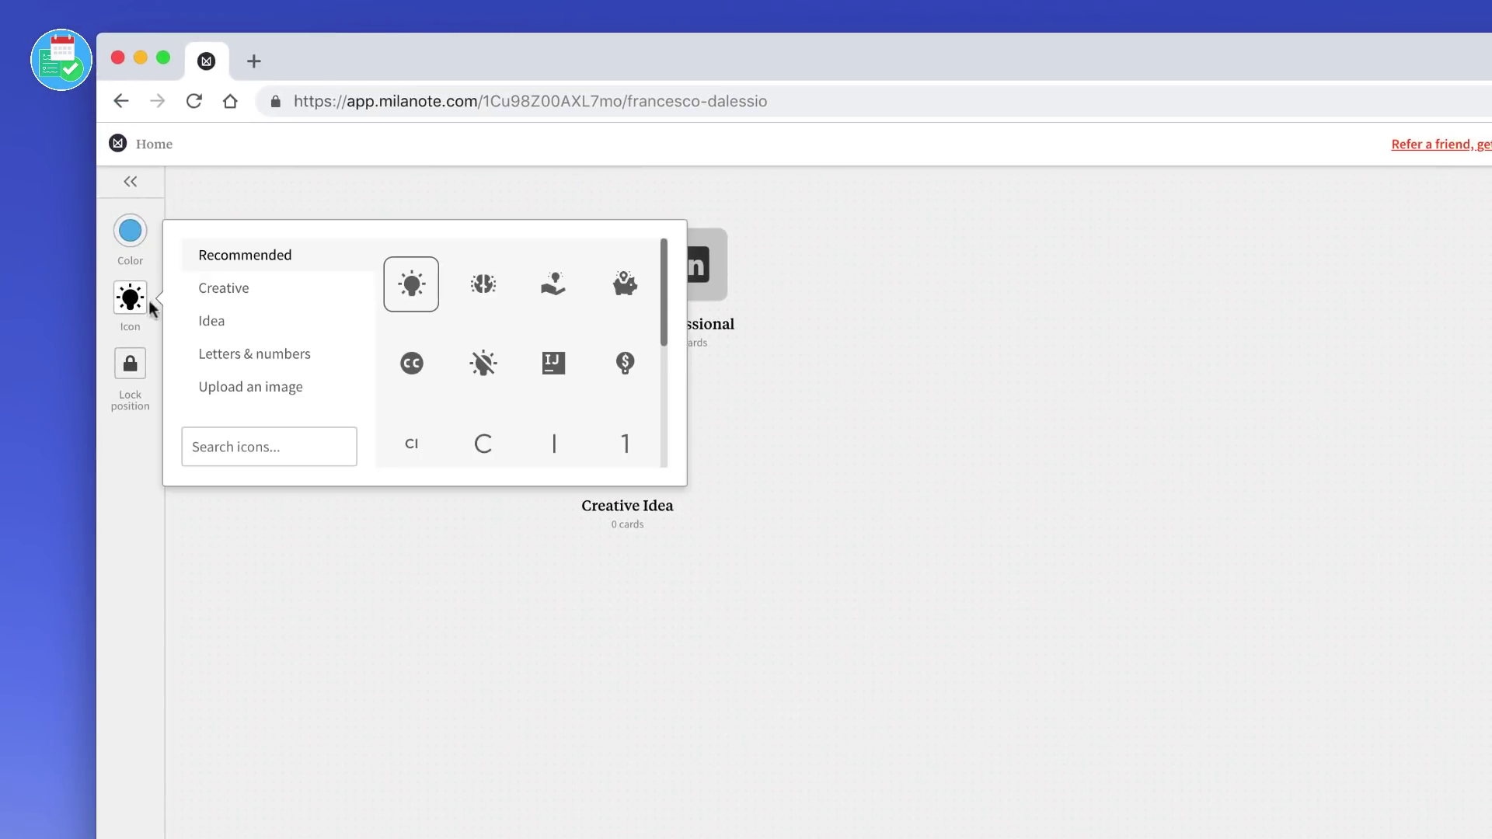
left_click(224, 288)
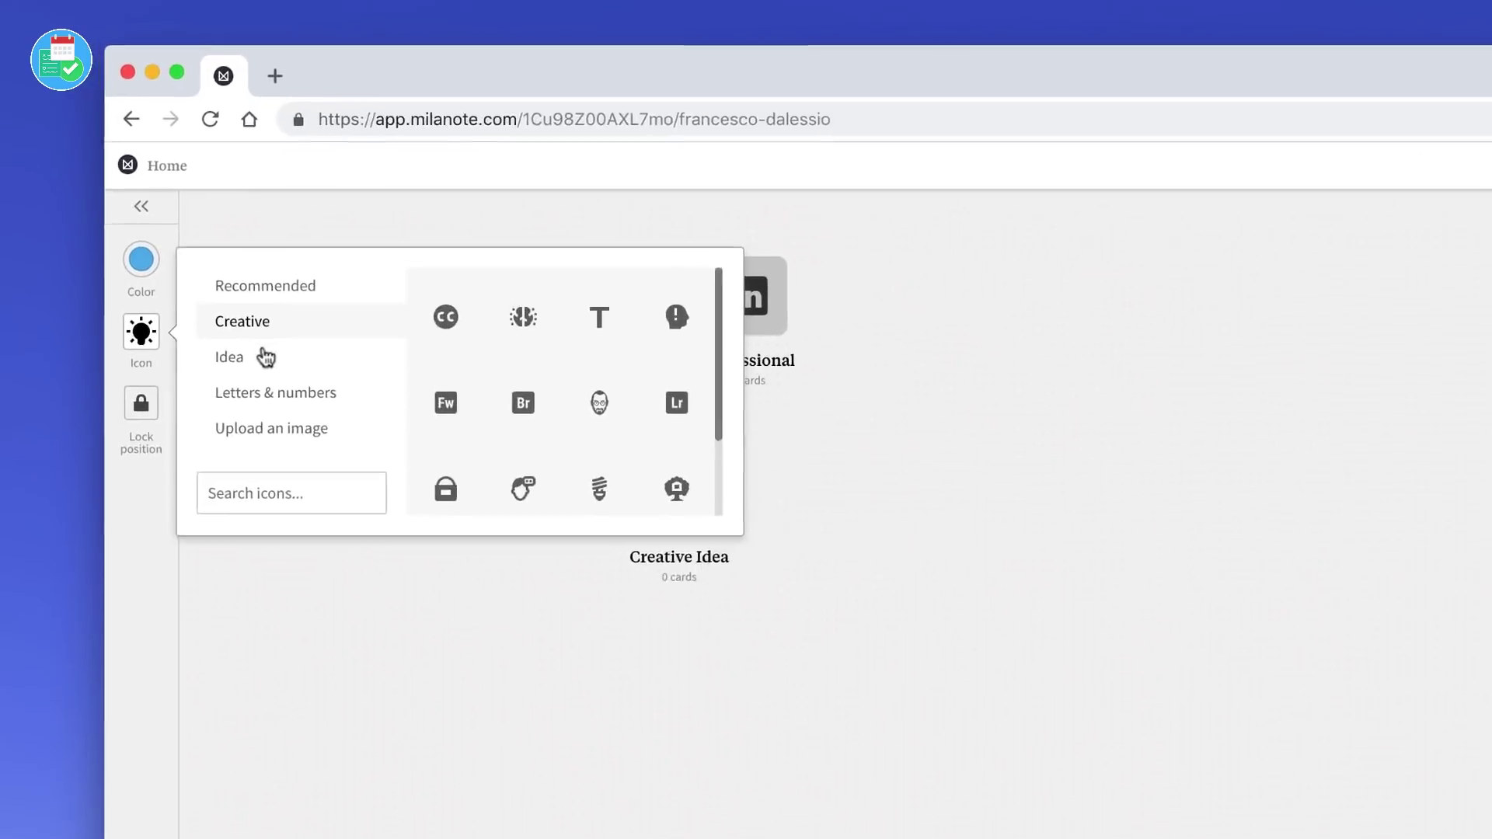
left_click(266, 357)
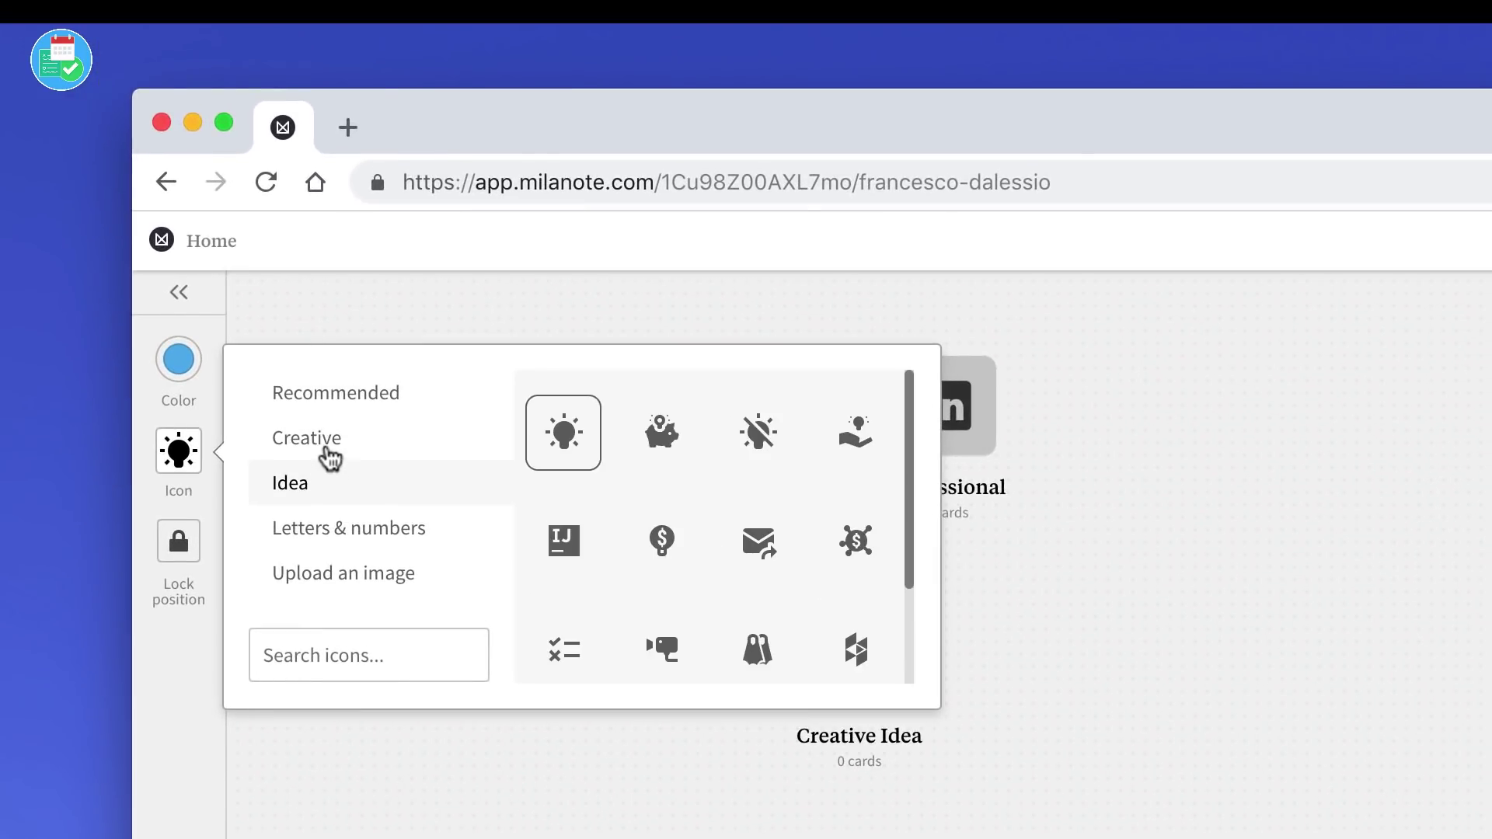
left_click(321, 444)
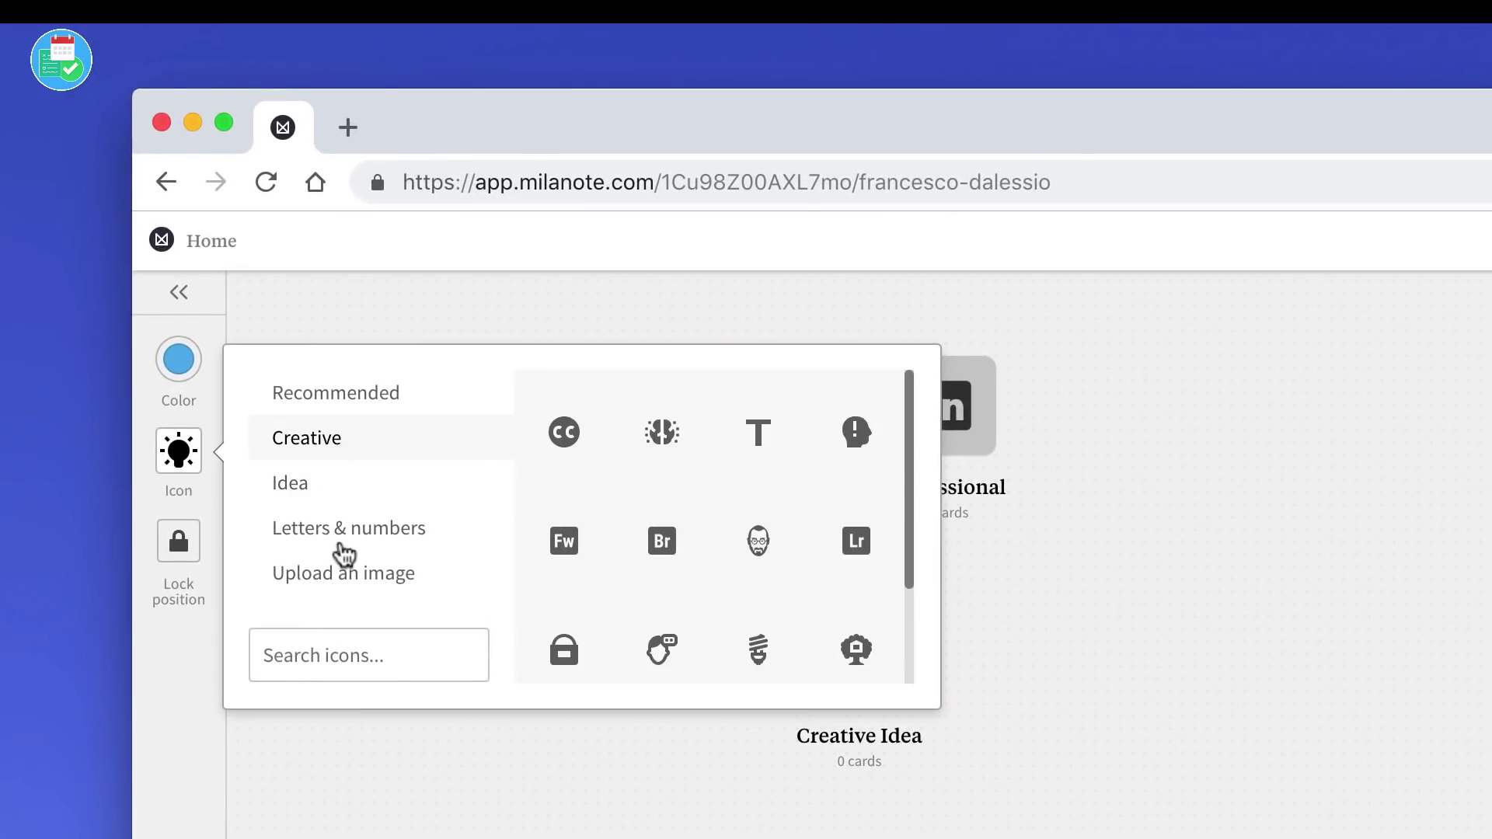
left_click(343, 574)
left_click(364, 537)
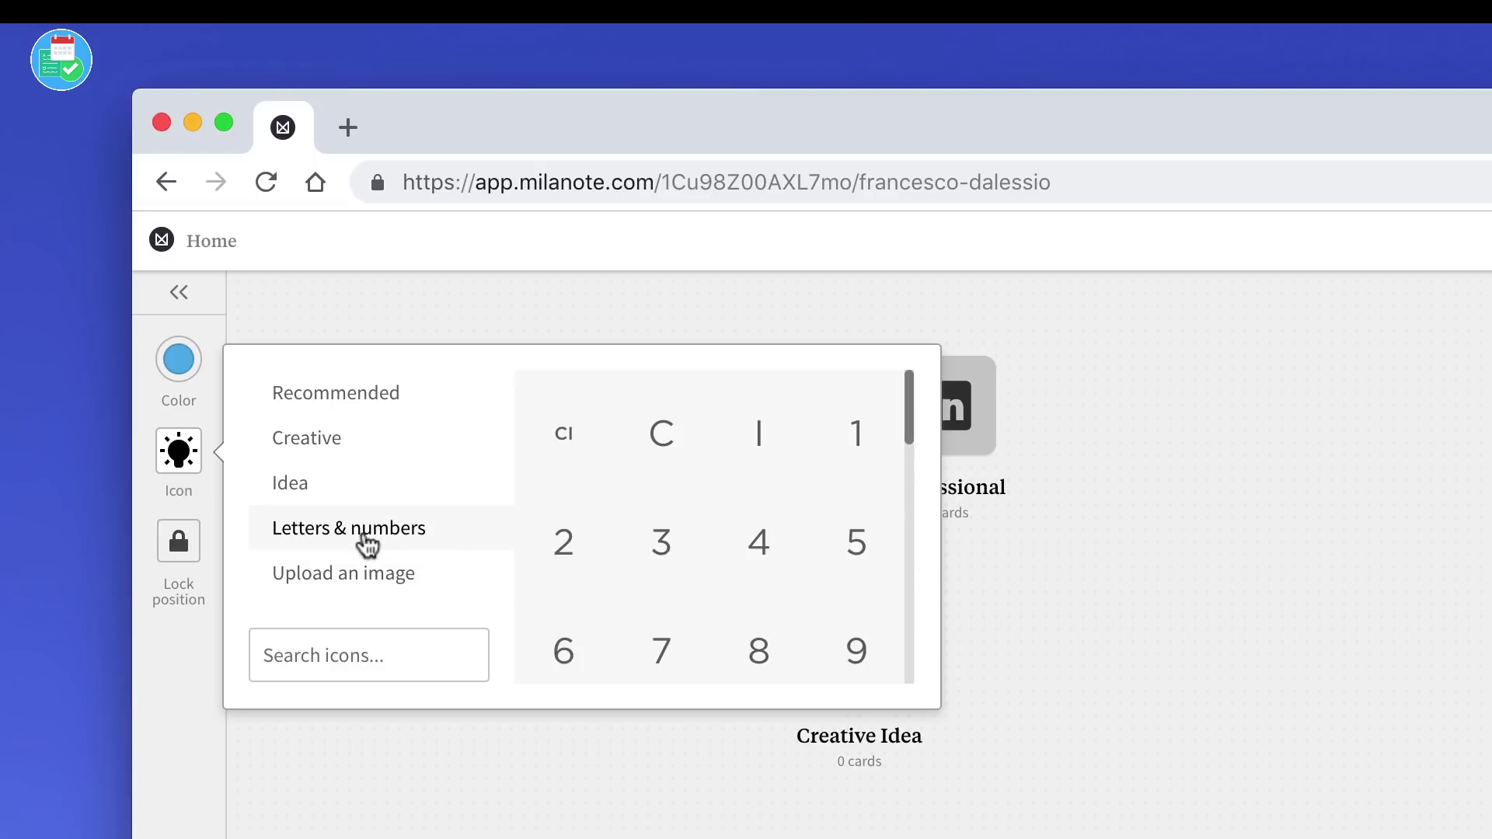
left_click(358, 480)
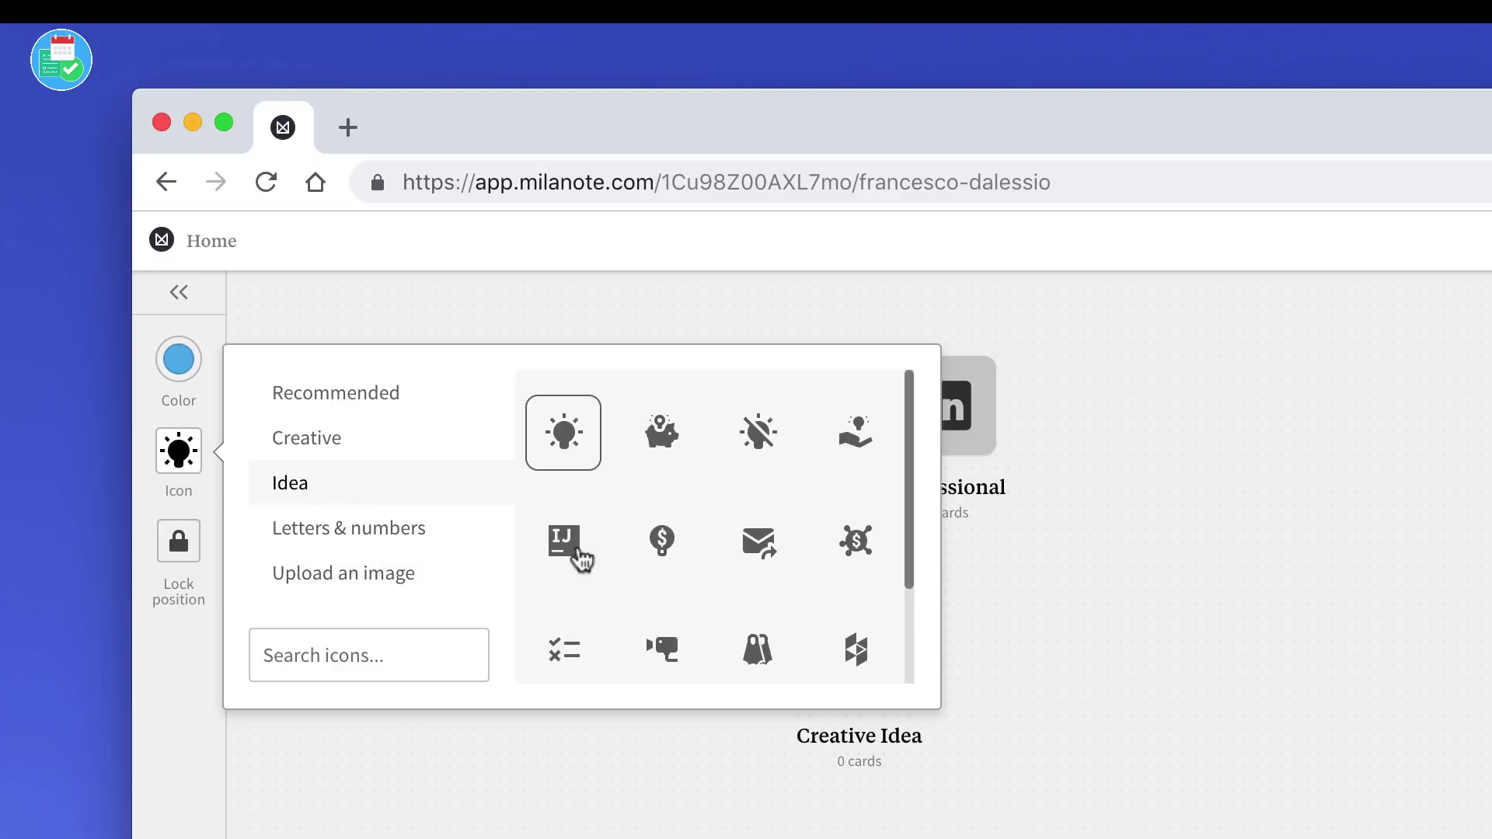
left_click(665, 436)
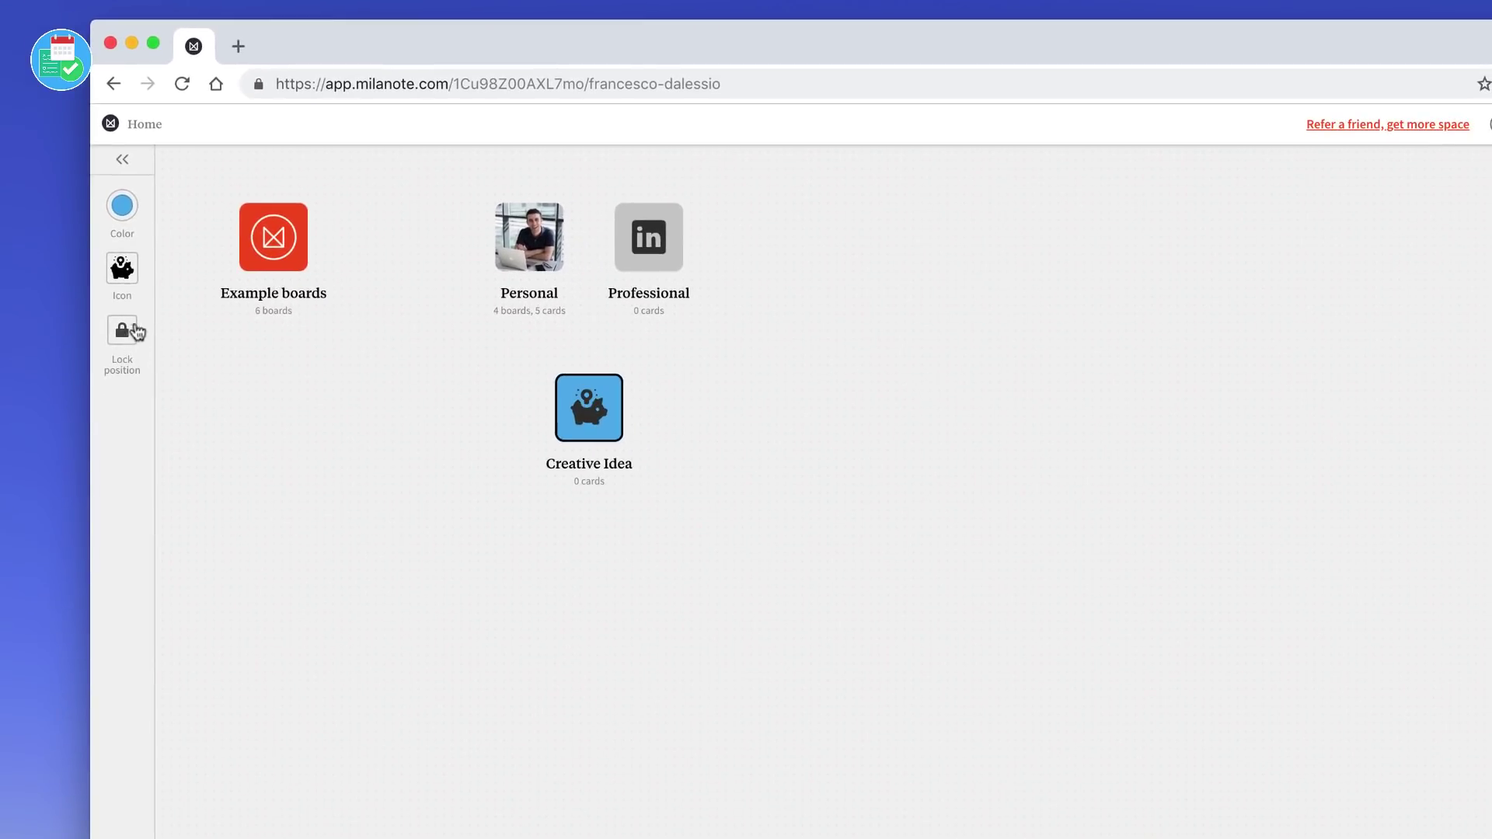
Step: Move the Creative Idea board below Example boards and reselect it
left_click_drag(592, 411, 270, 363)
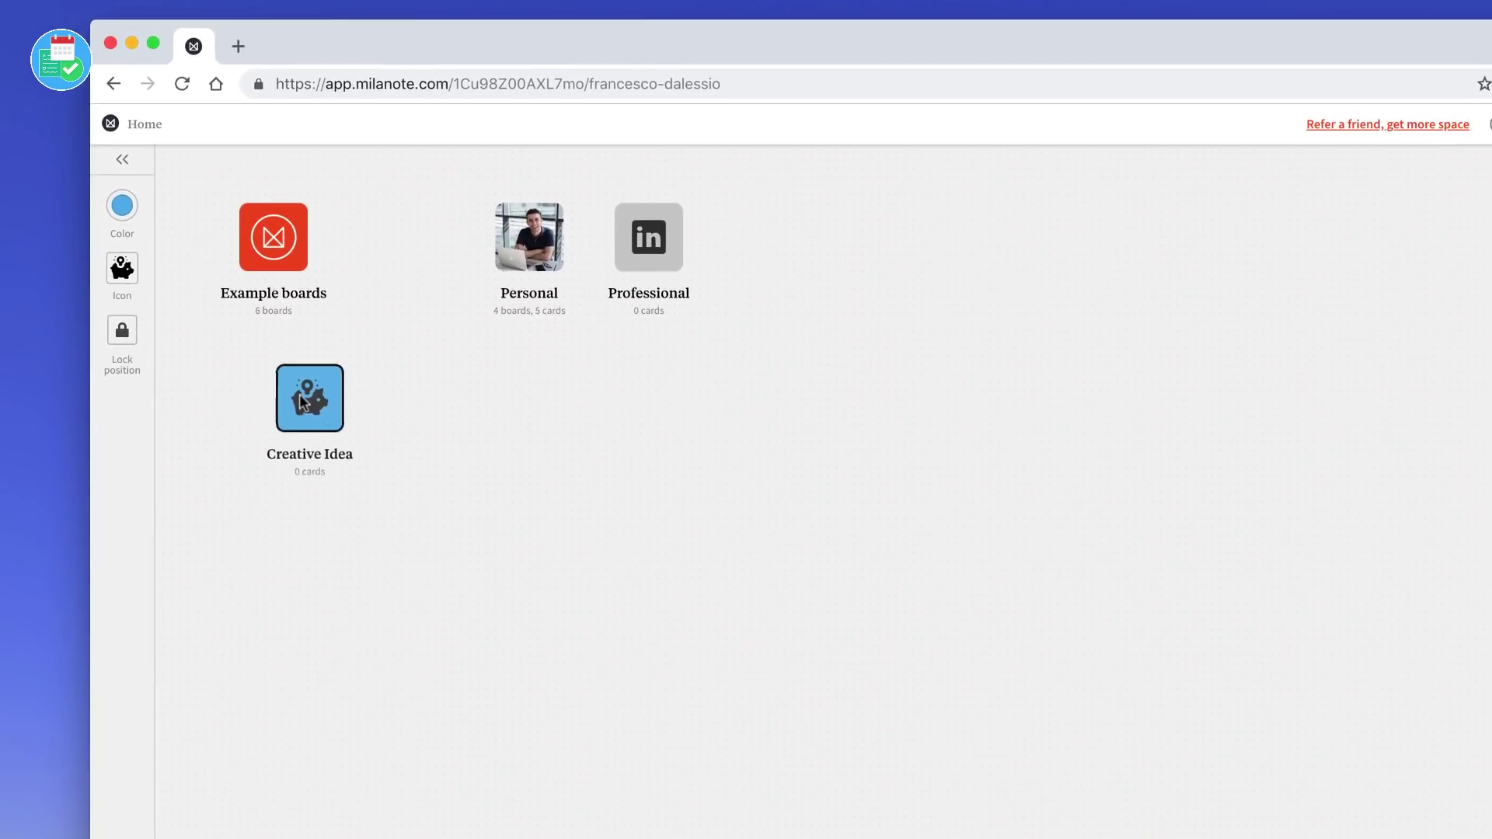
left_click(1199, 794)
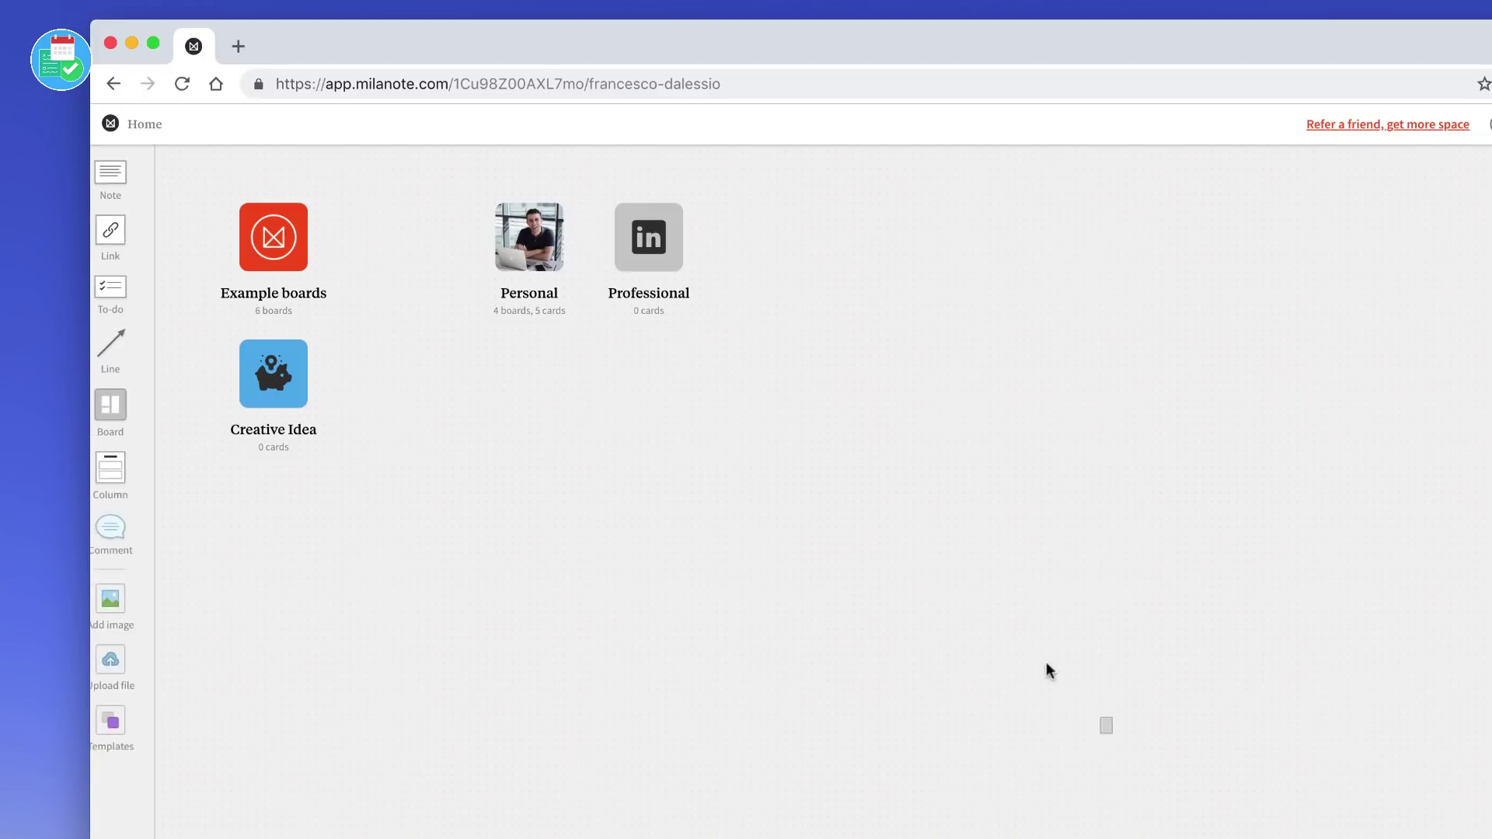
left_click(253, 361)
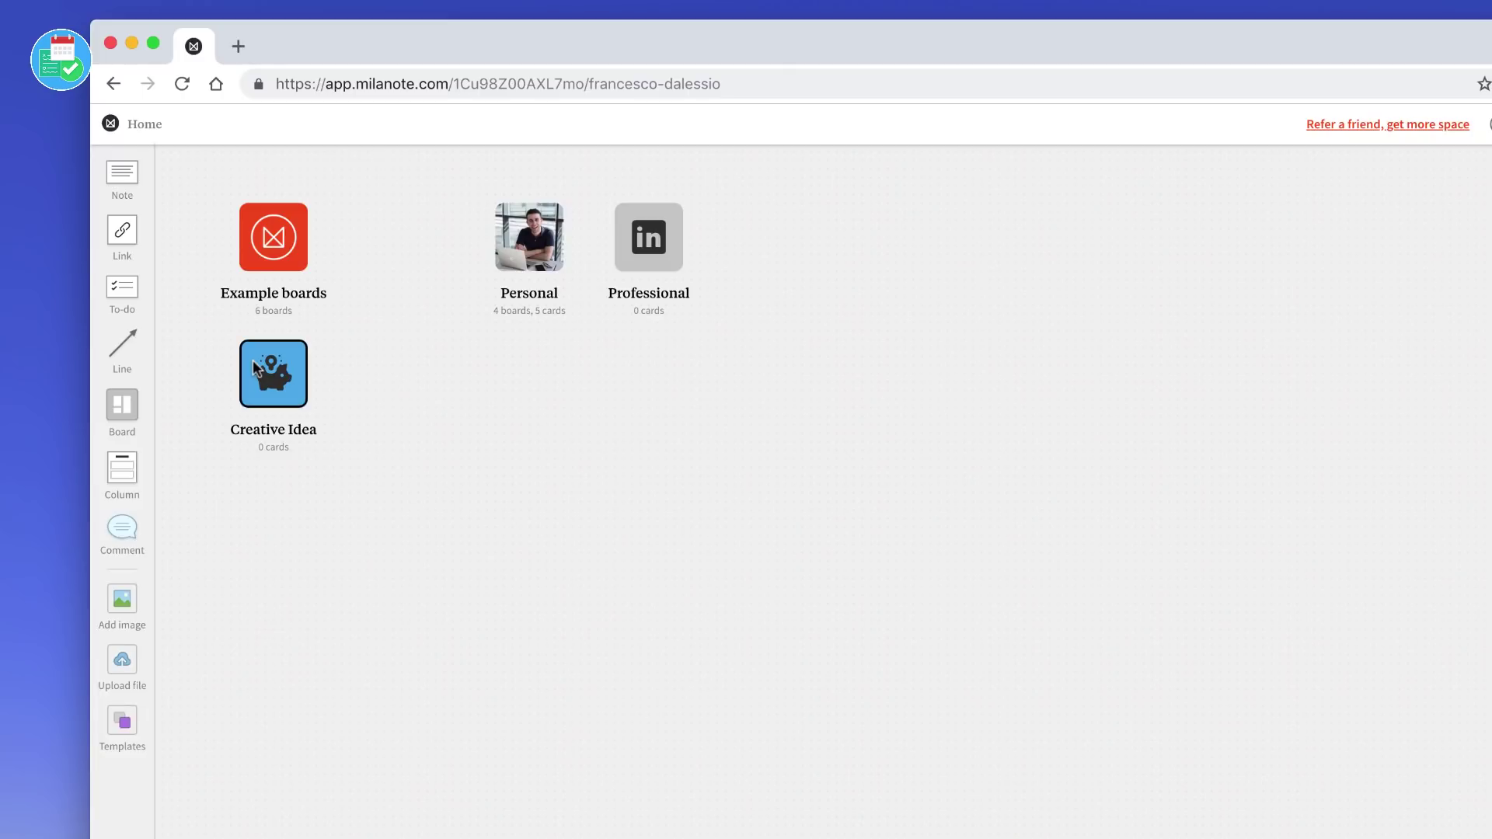
left_click(122, 159)
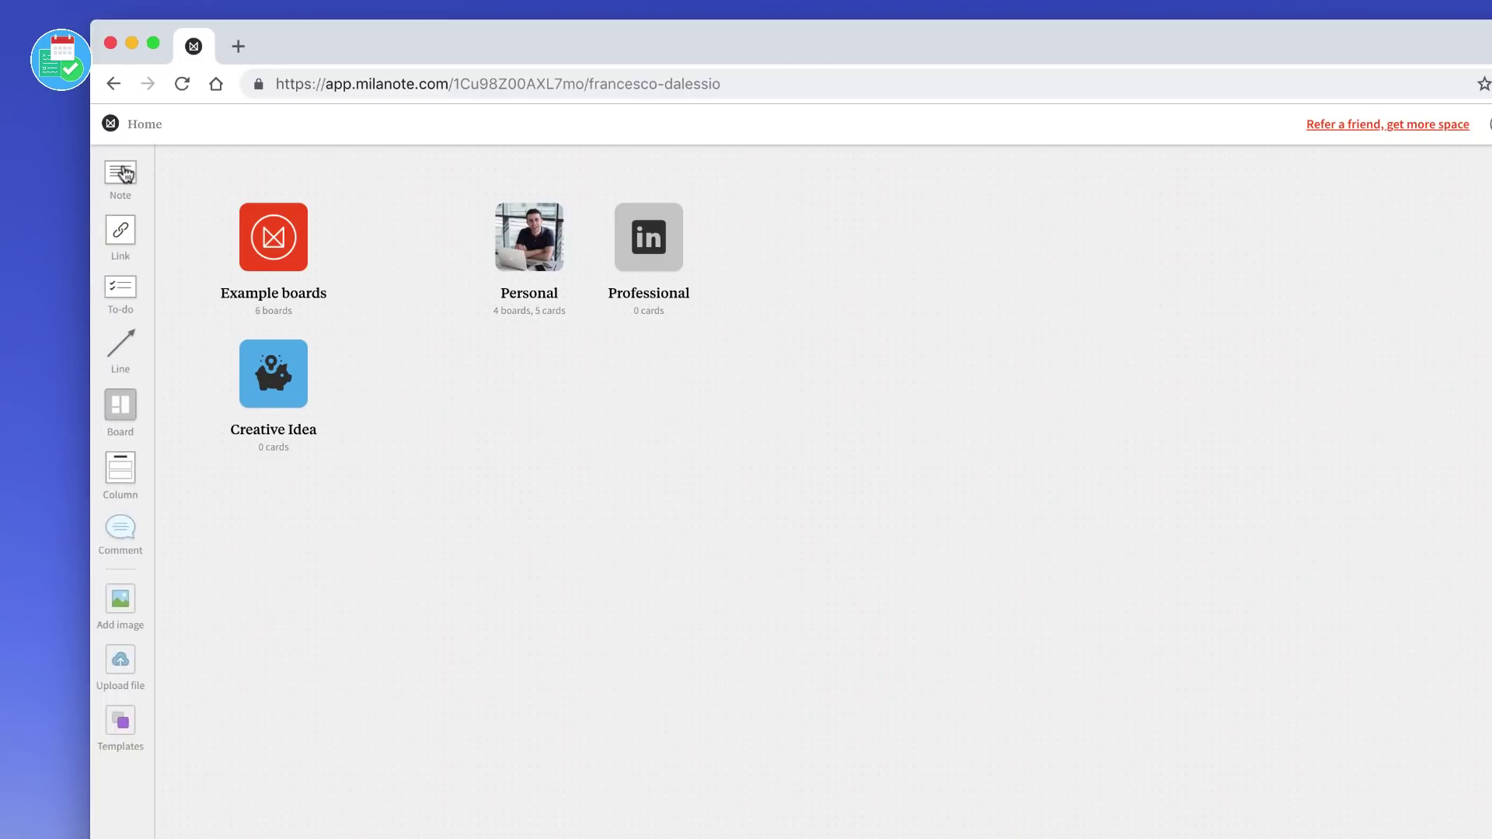
Step: Open the Creative Idea board and browse the Creative and Idea image categories
double_click(270, 357)
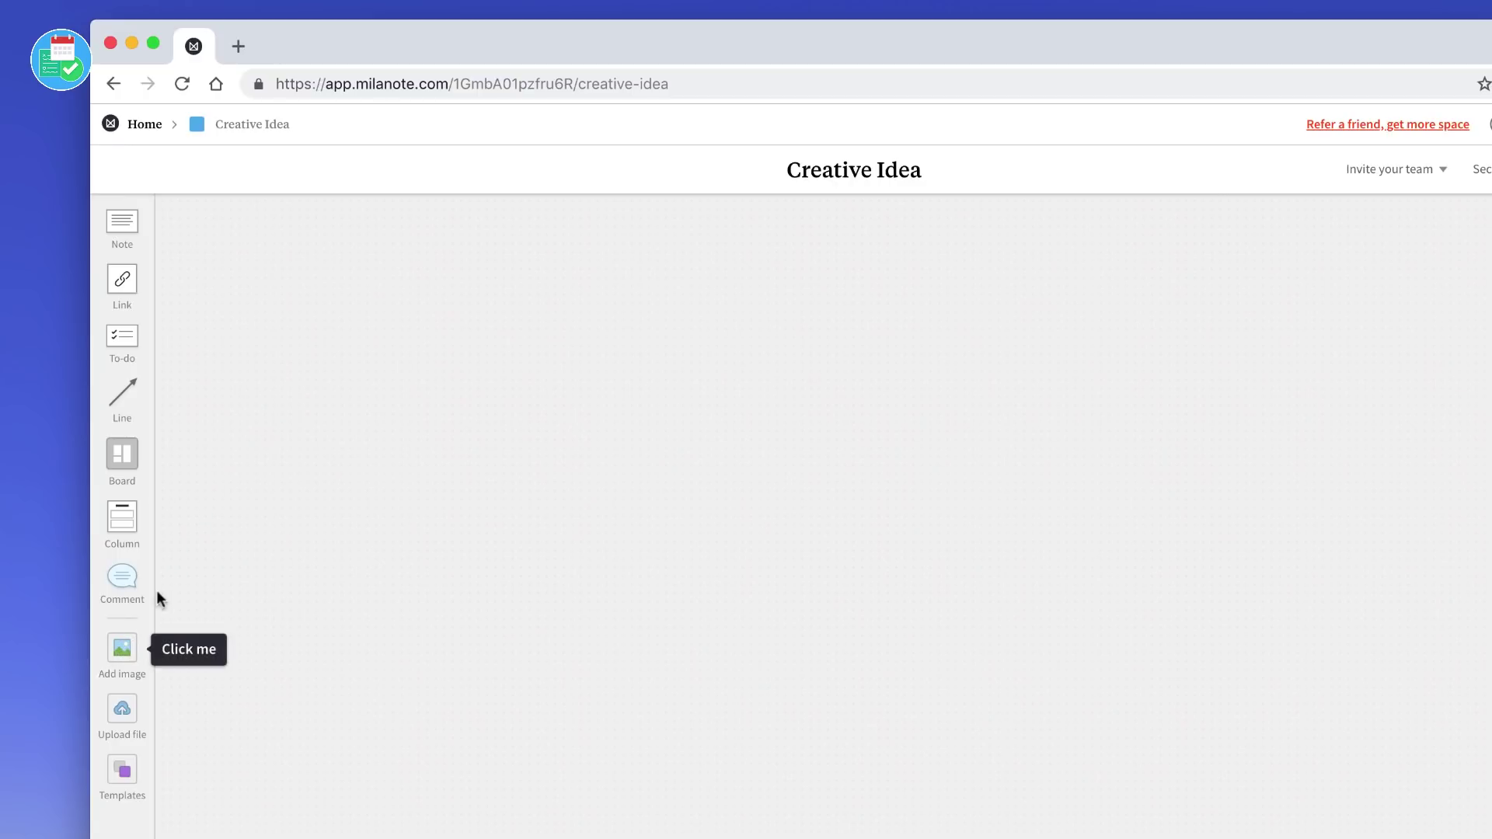
left_click(124, 648)
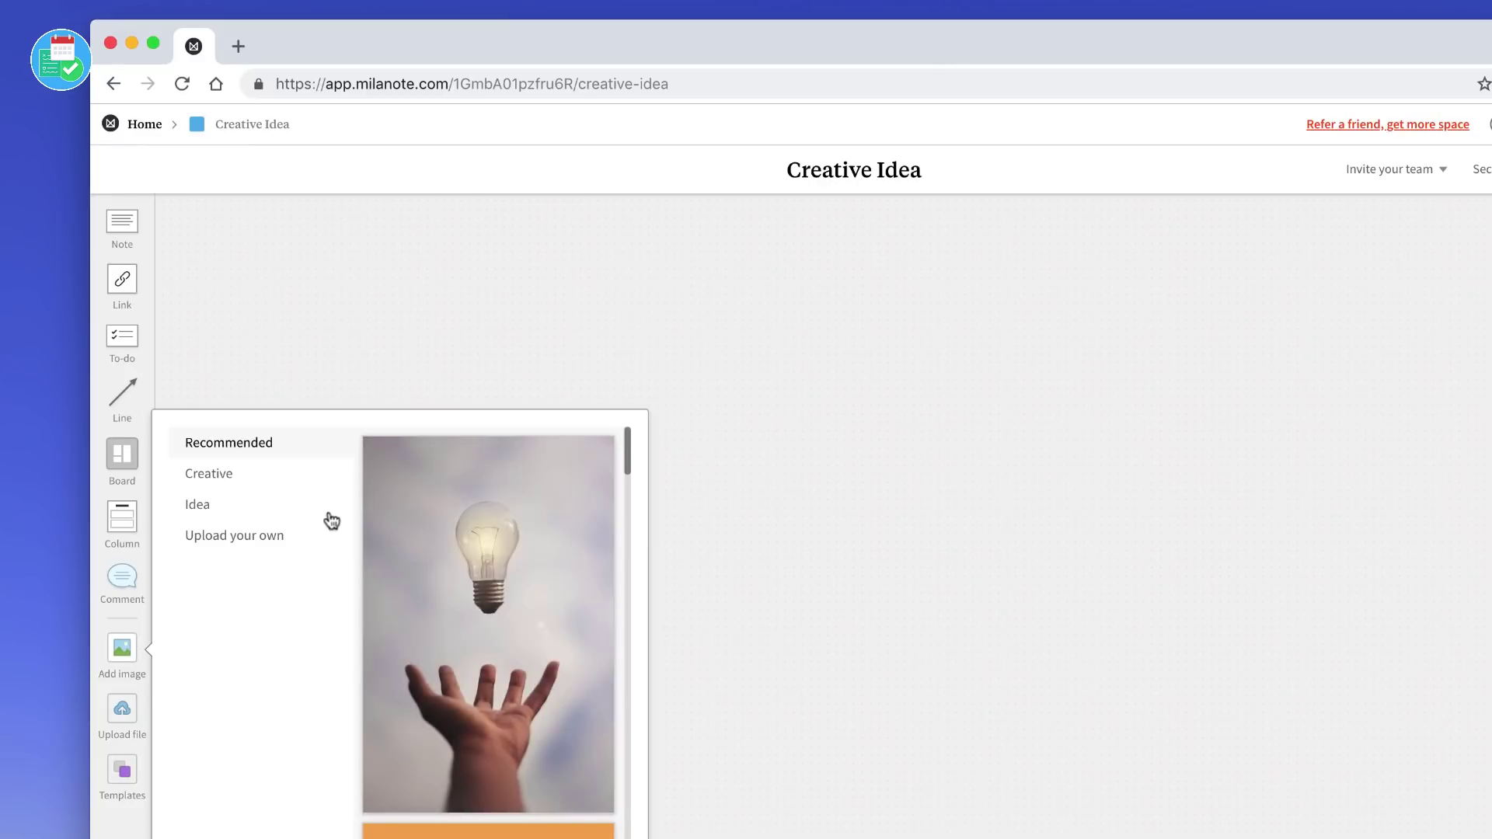
left_click(208, 473)
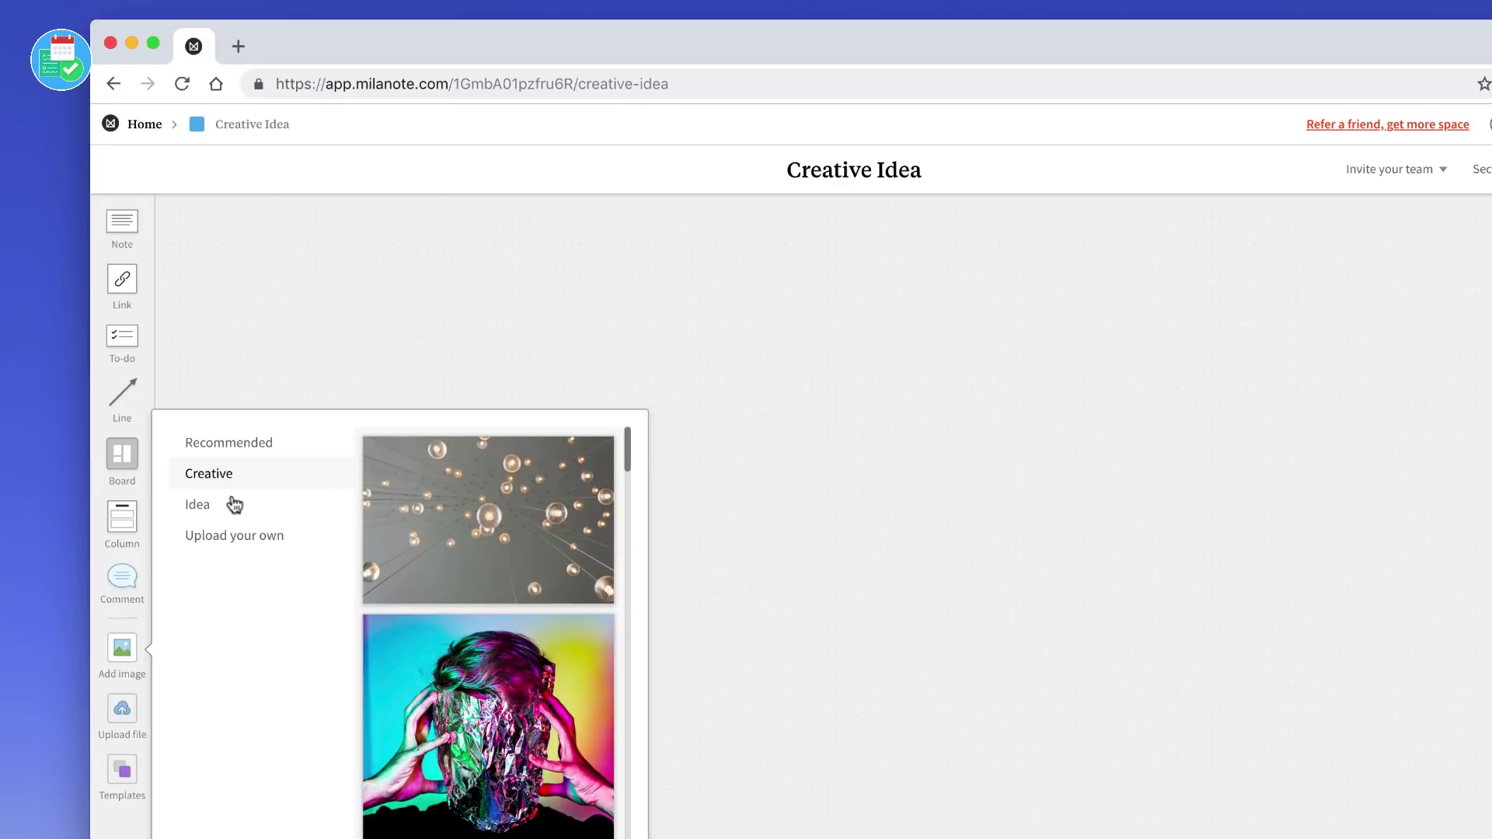
left_click(233, 505)
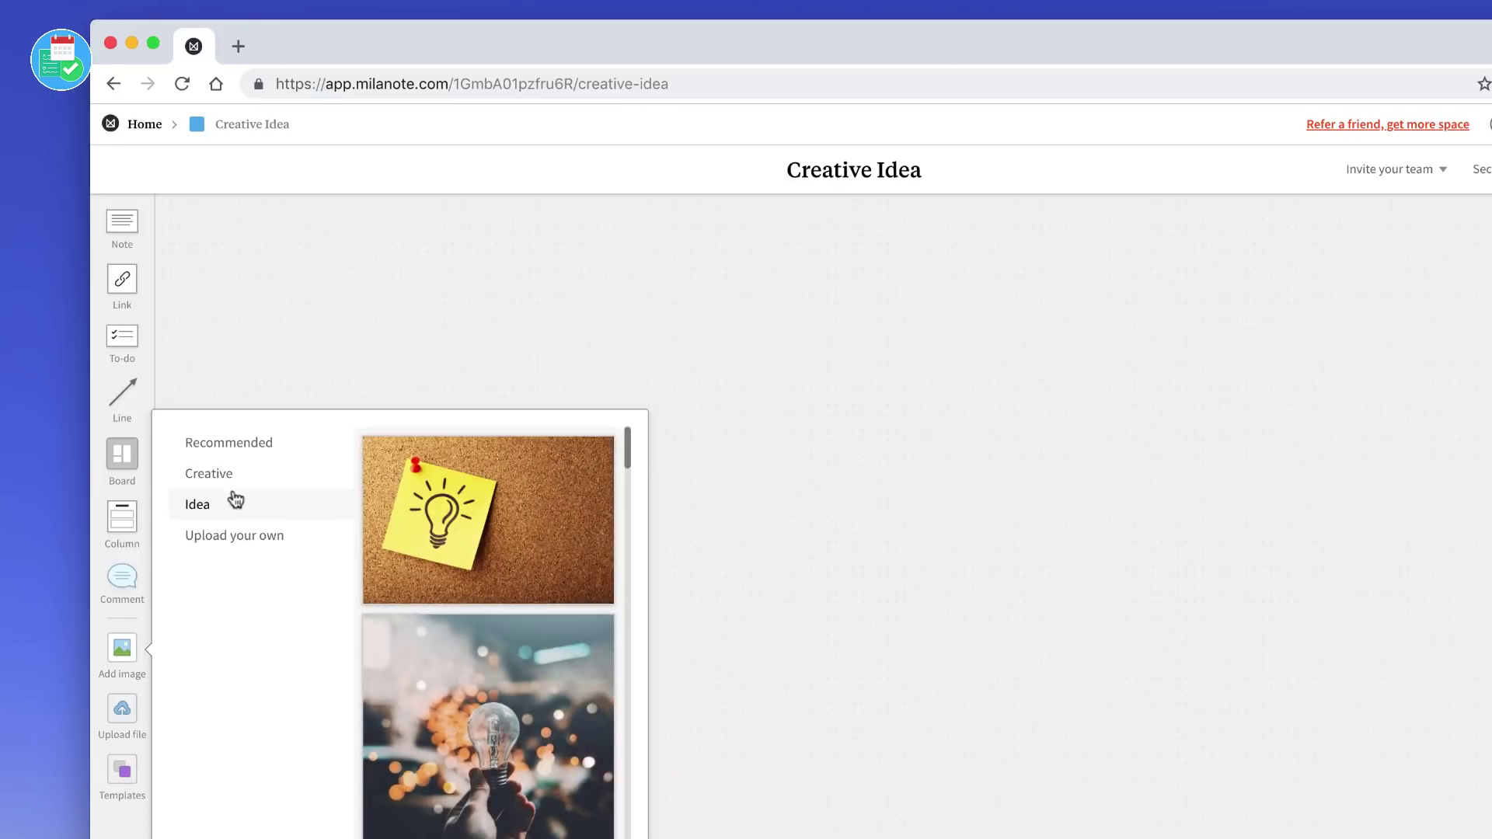
Step: Upload the pagoda street photo from the computer and enlarge it on the board
left_click(241, 541)
left_click(481, 589)
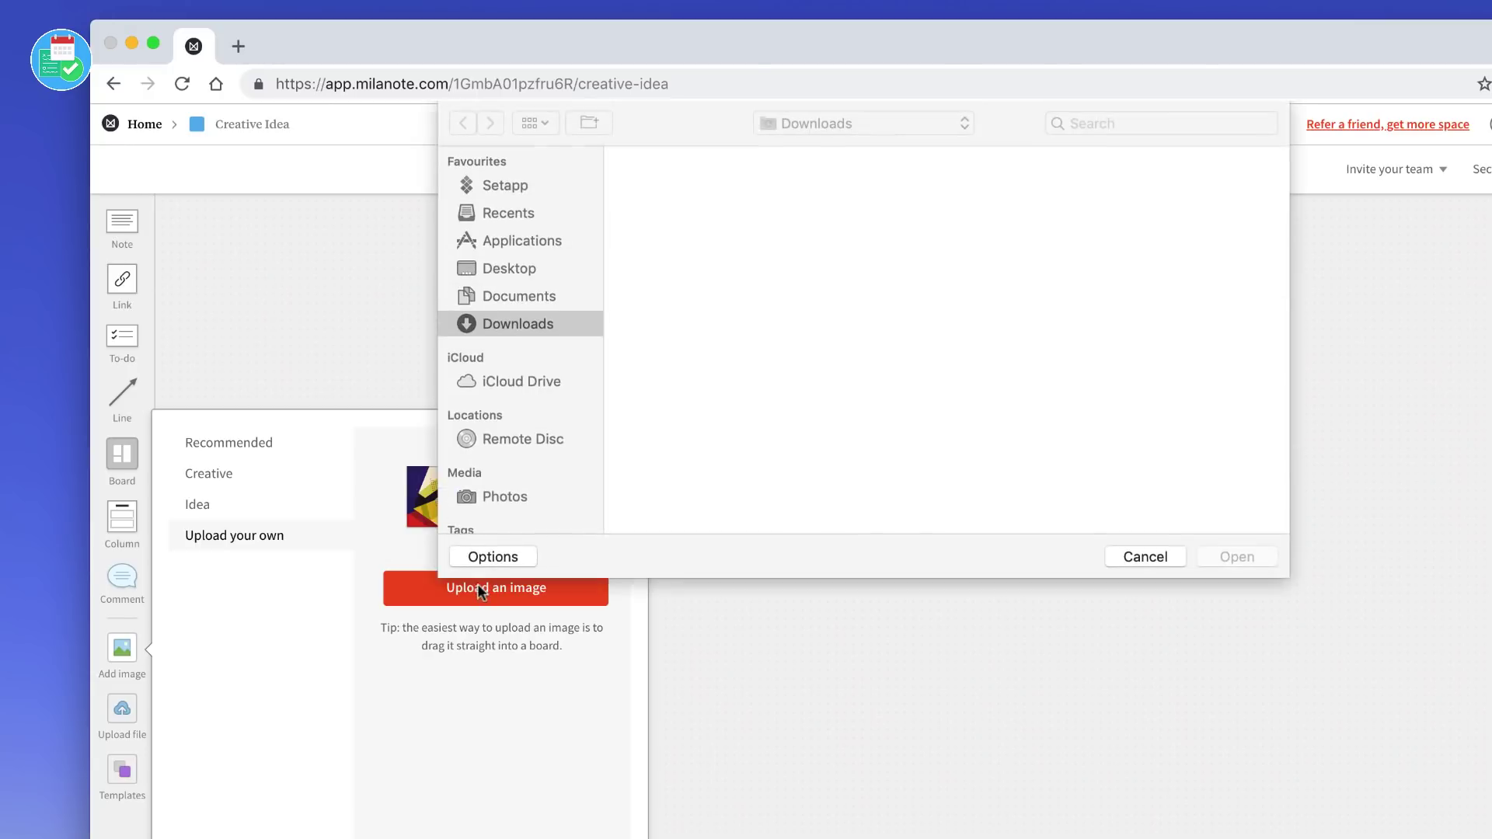
scroll(775, 377, "down", 5)
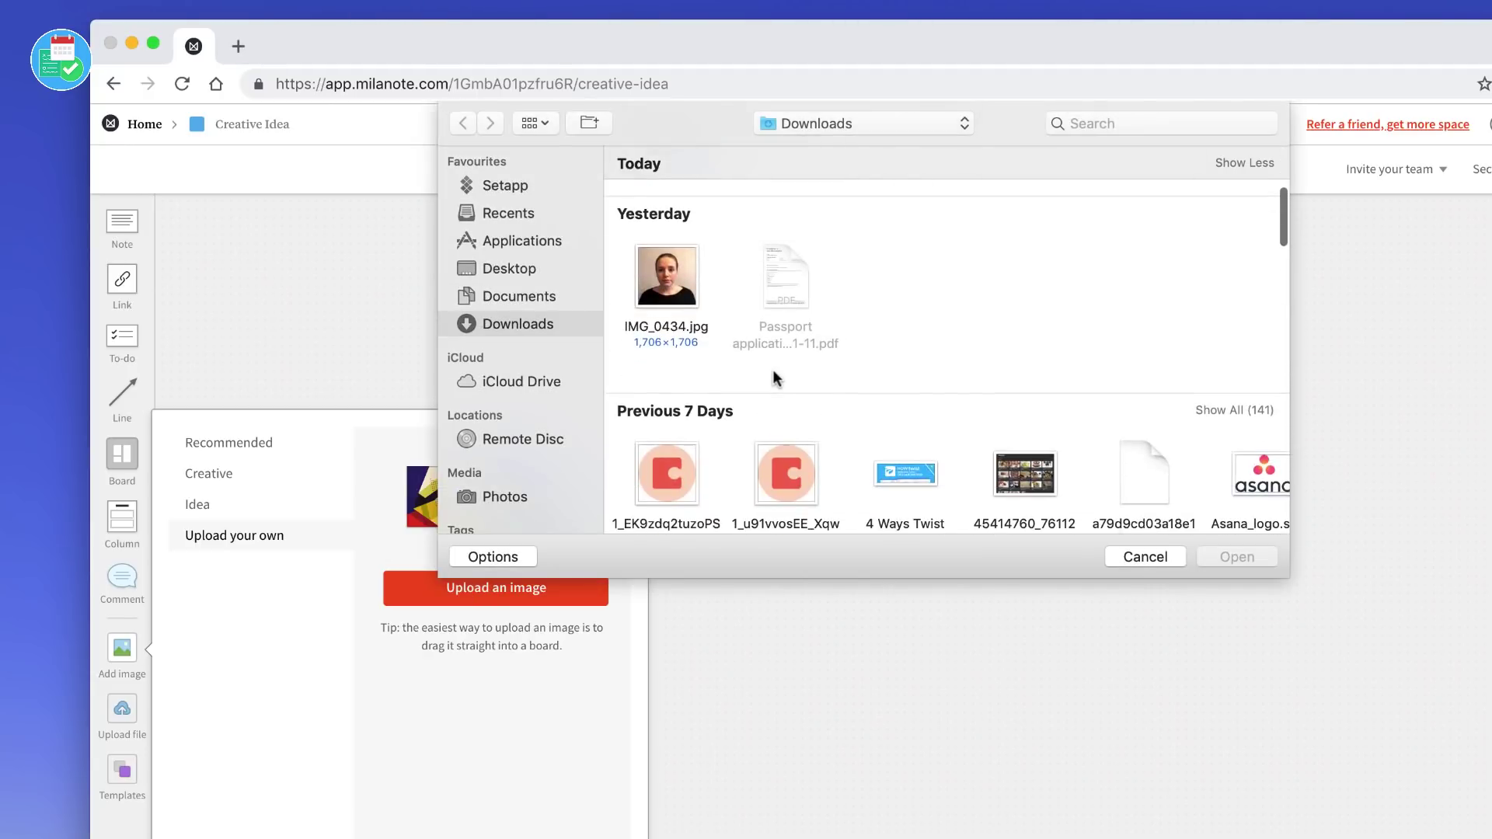
scroll(776, 376, "down", 5)
scroll(775, 292, "right", 5)
left_click(758, 227)
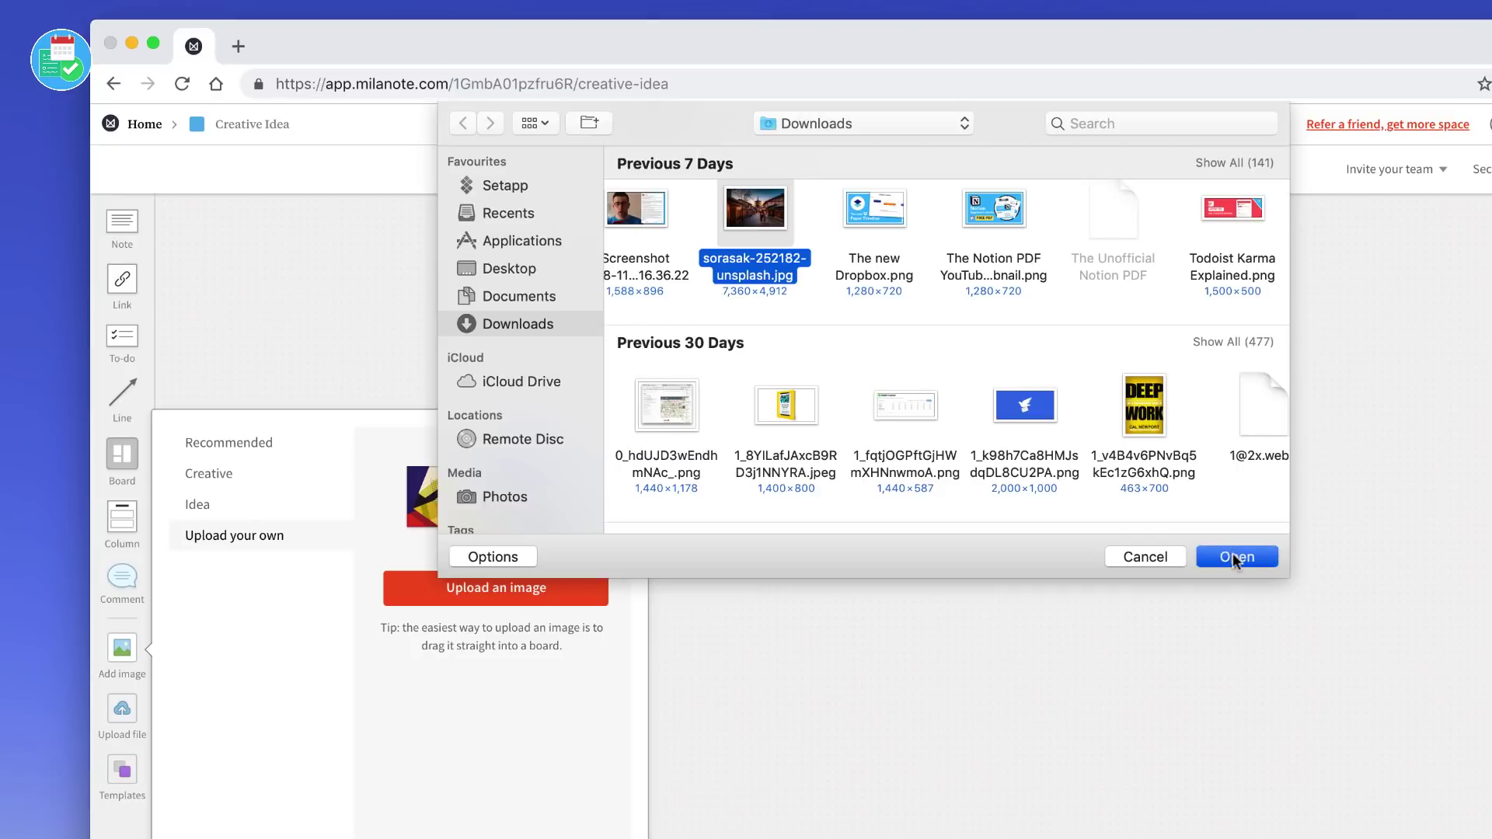
left_click(1237, 556)
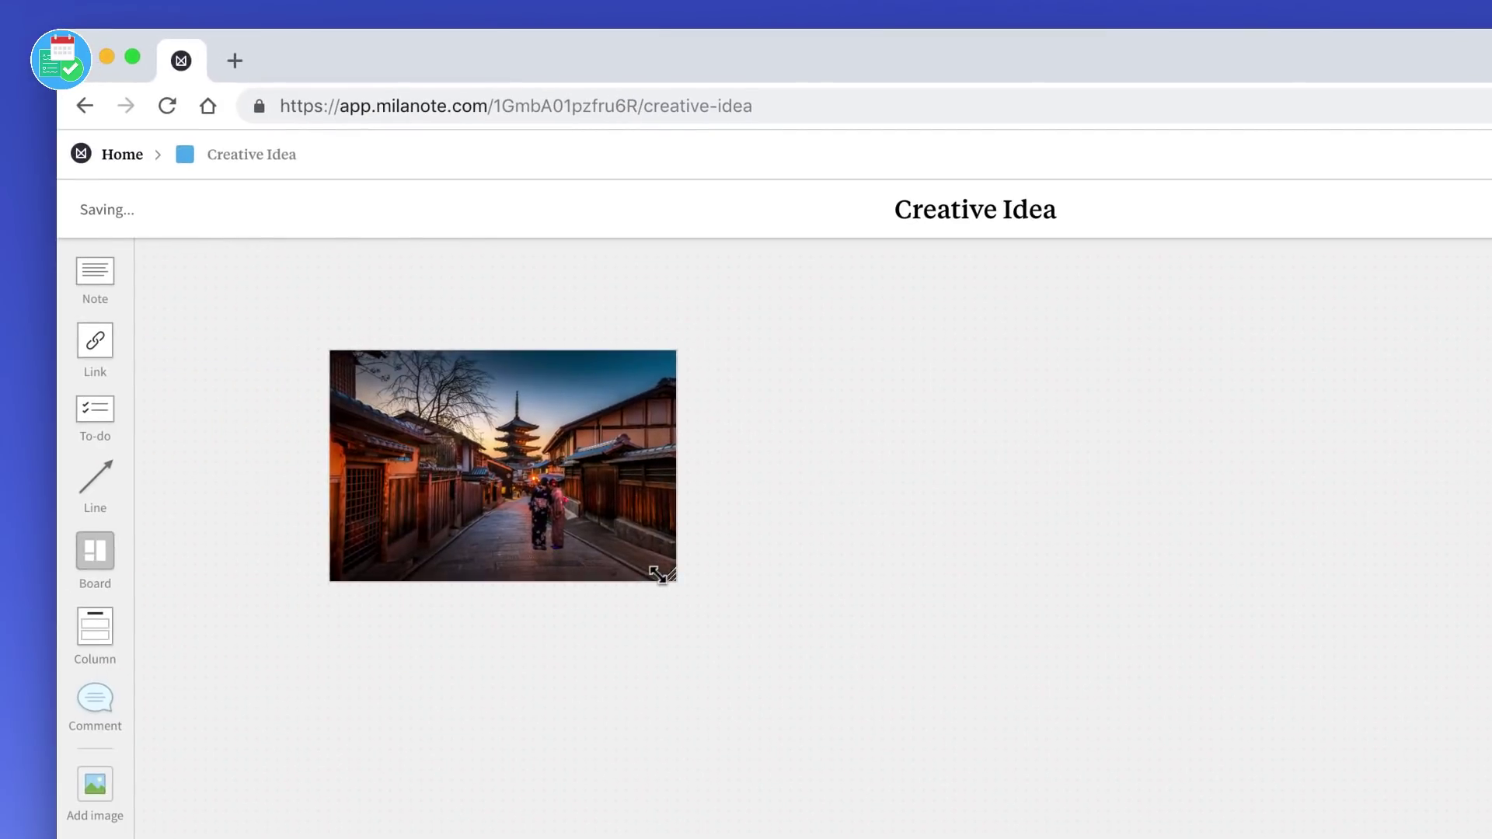
left_click_drag(676, 573, 897, 725)
Step: Move the photo toward the top-left, trying a green colour accent then removing it
left_click_drag(828, 669, 686, 609)
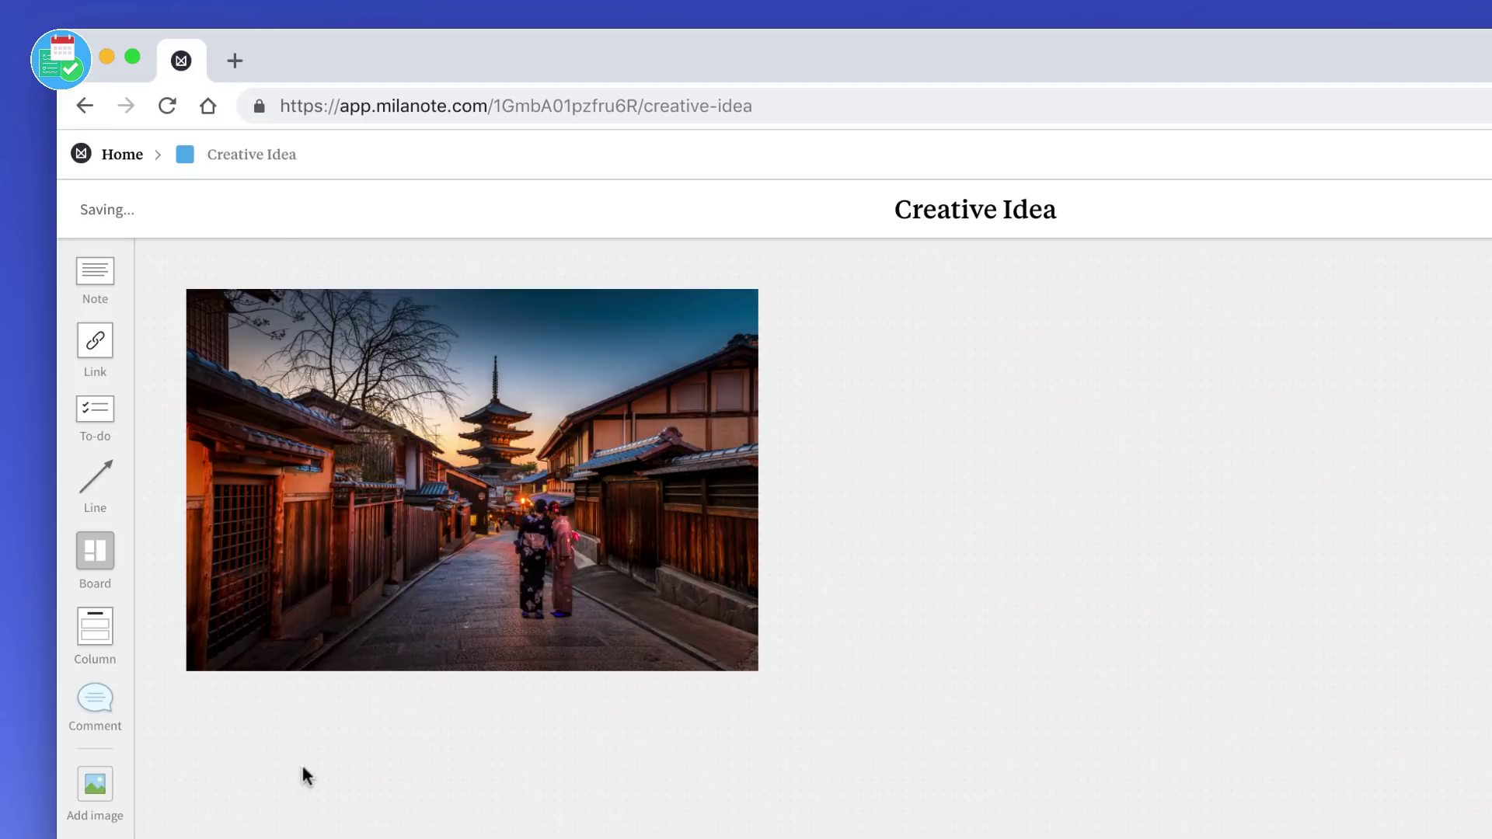
left_click(421, 514)
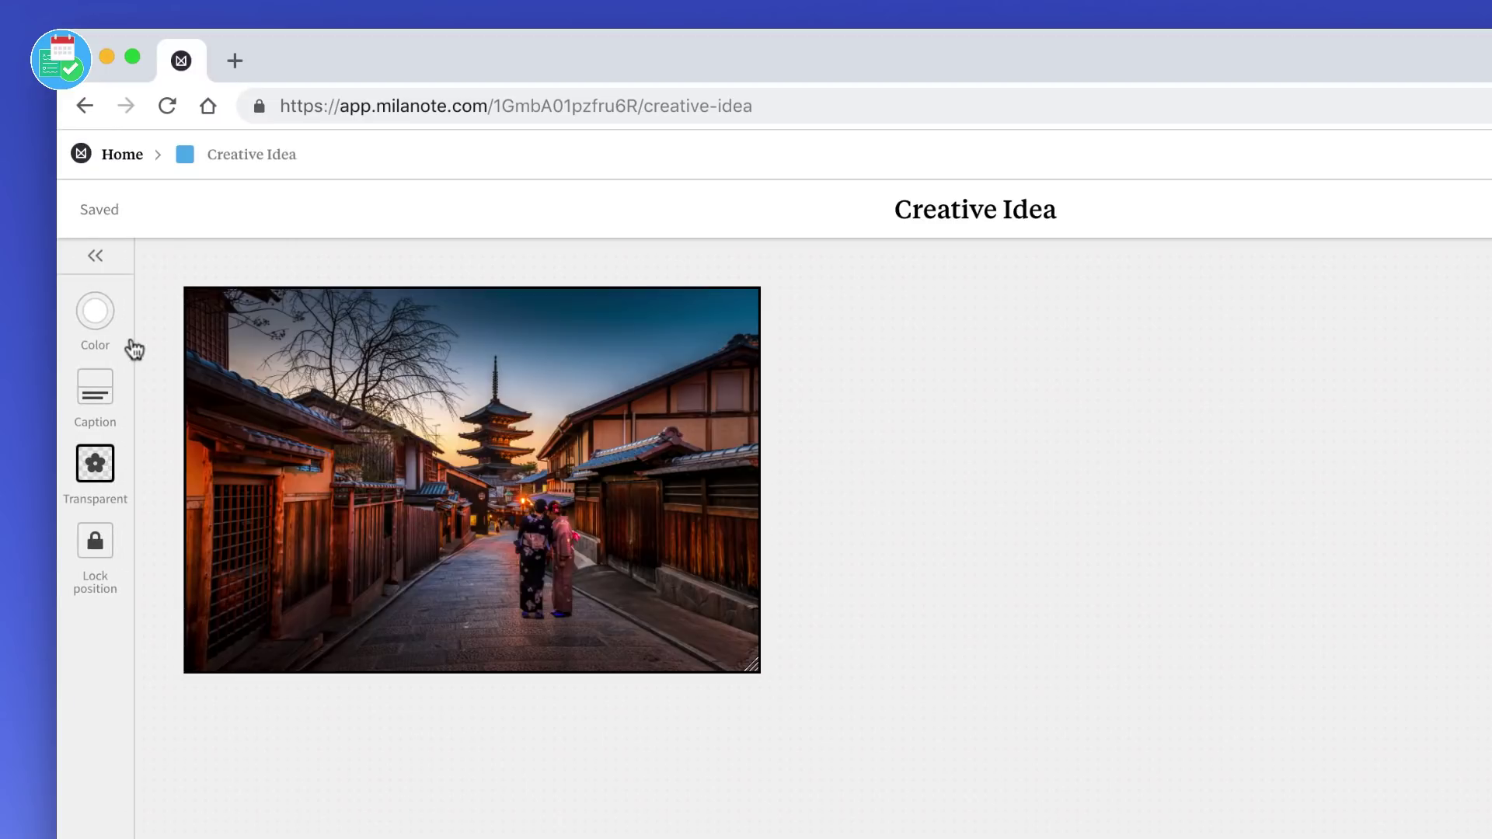
left_click(94, 310)
left_click(205, 309)
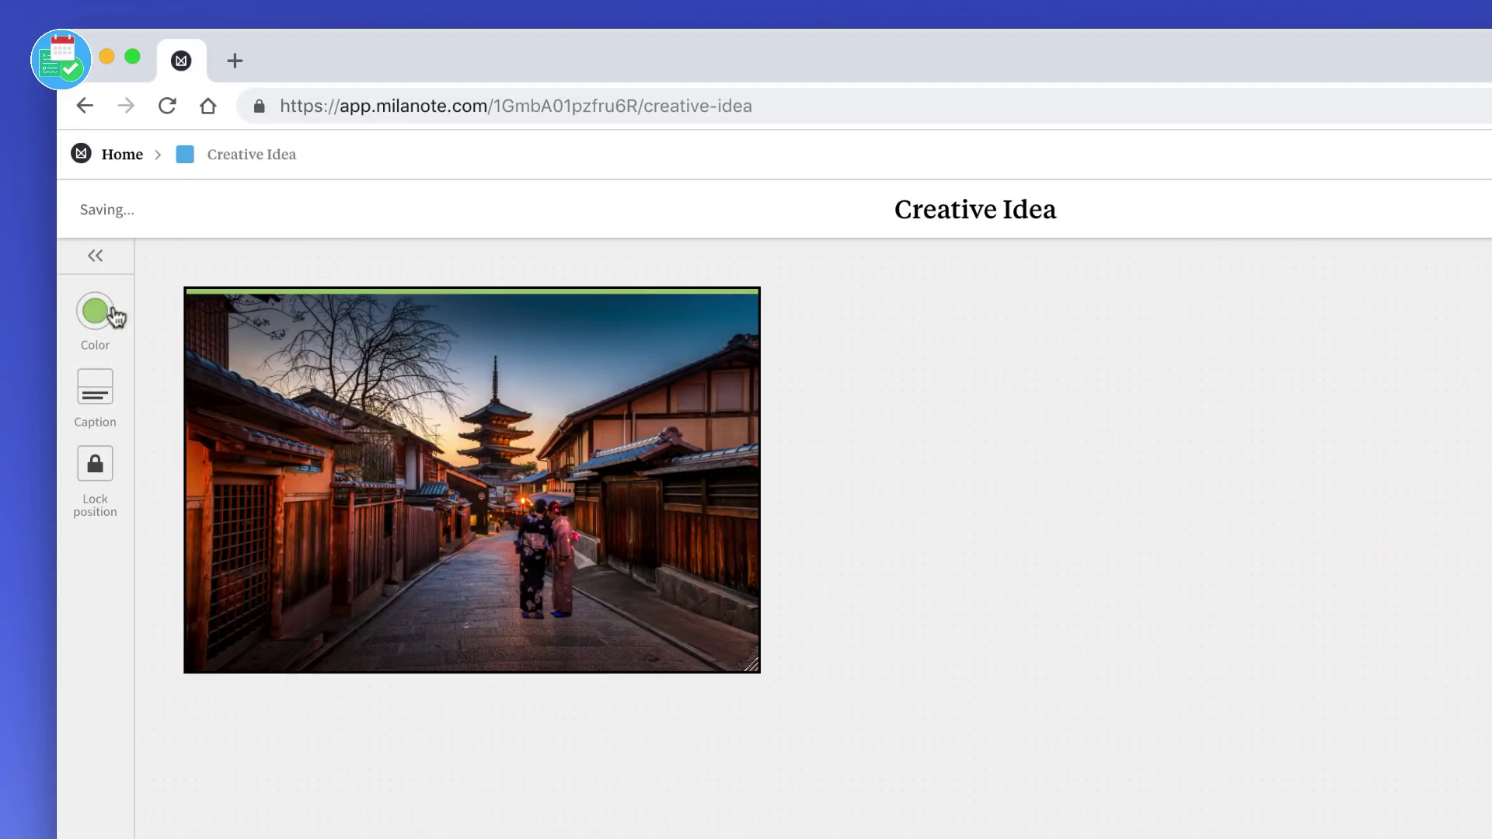
left_click(105, 313)
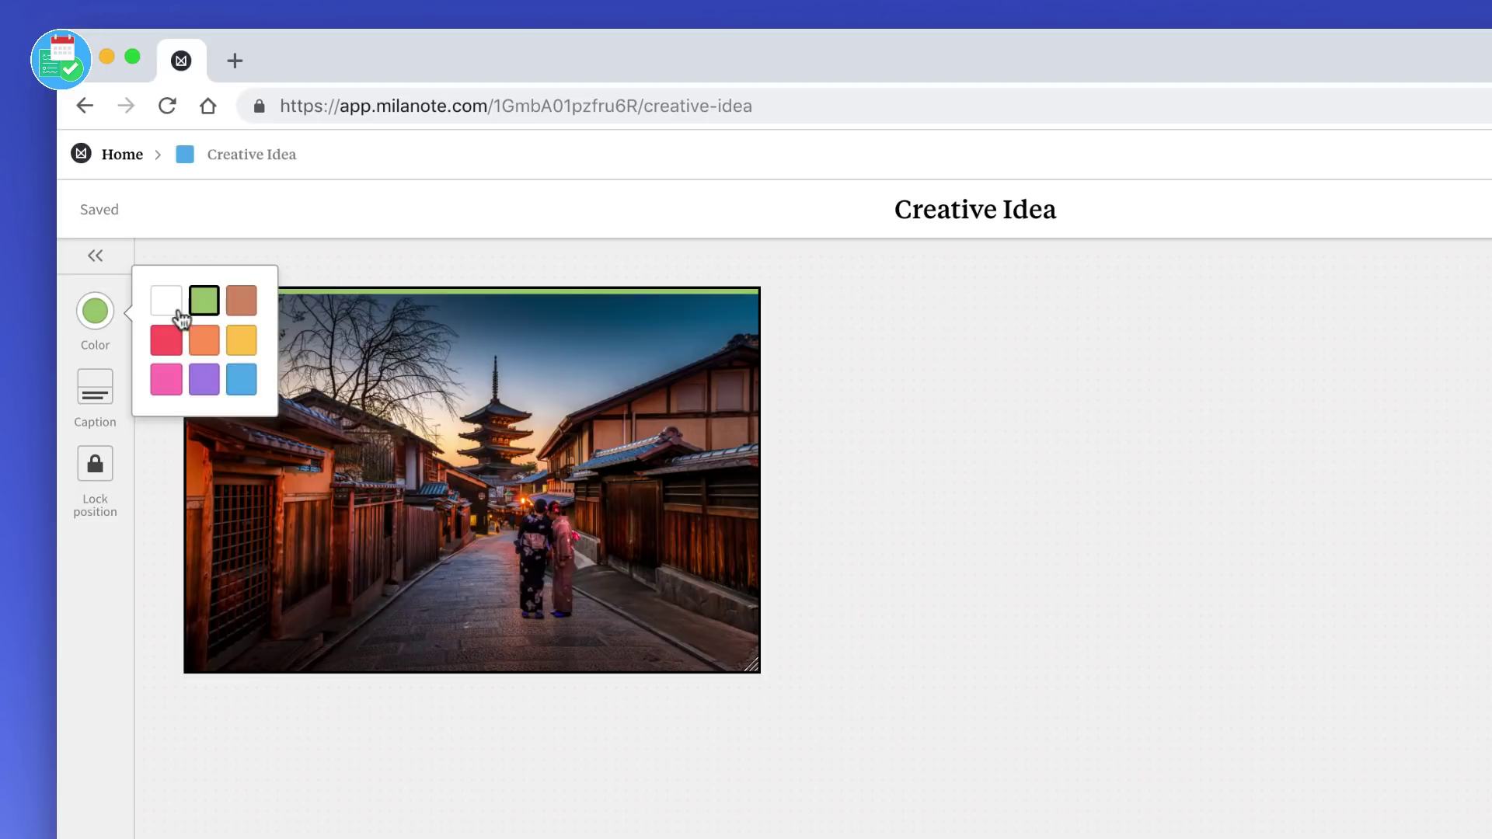
left_click(181, 315)
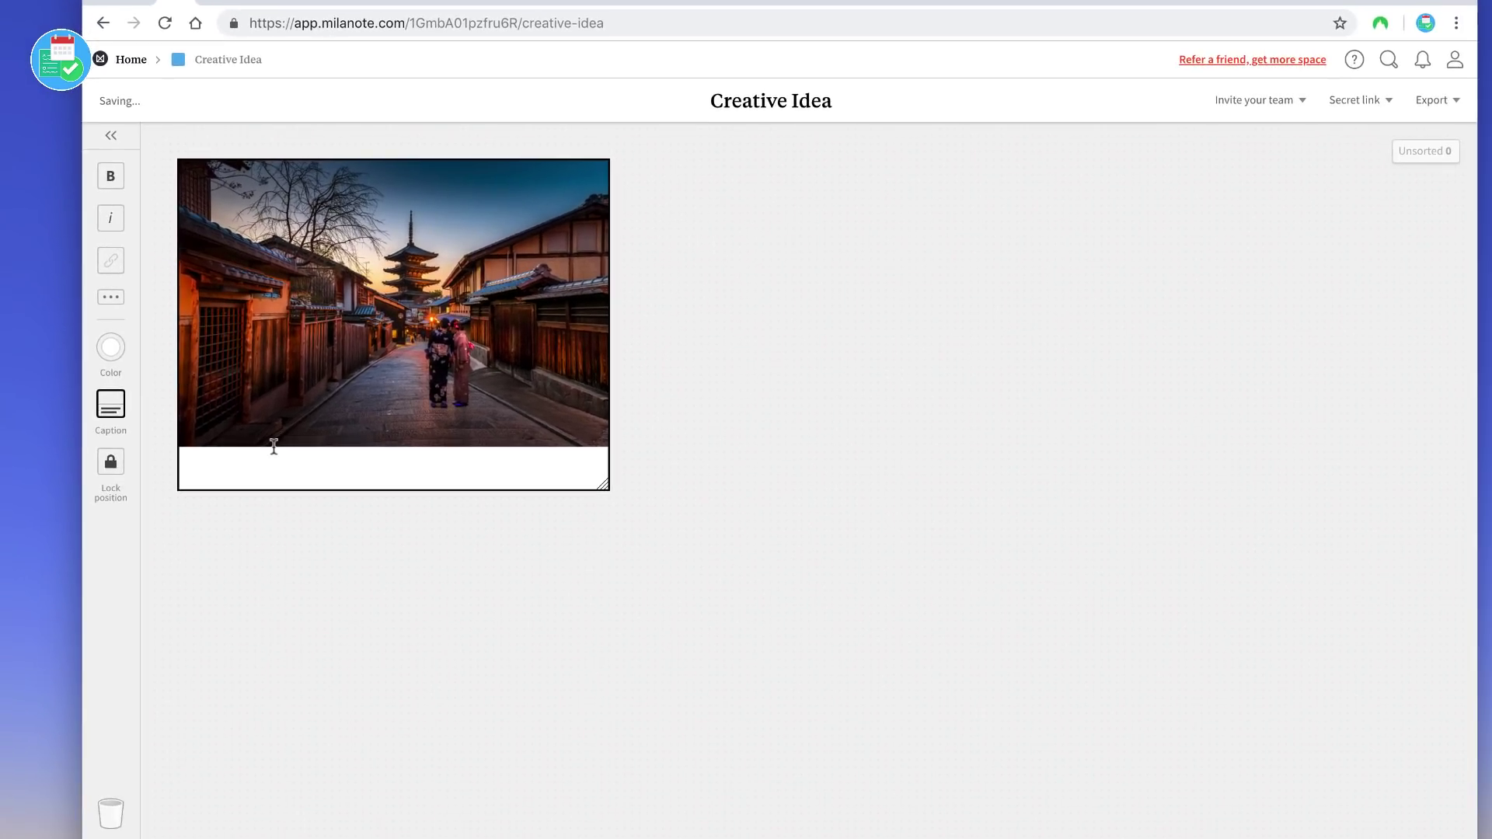
type("J")
type(" Bu")
type("g")
Step: Hide the photo's caption, show it again, and view more text formatting options
left_click(316, 557)
left_click(326, 368)
left_click(114, 243)
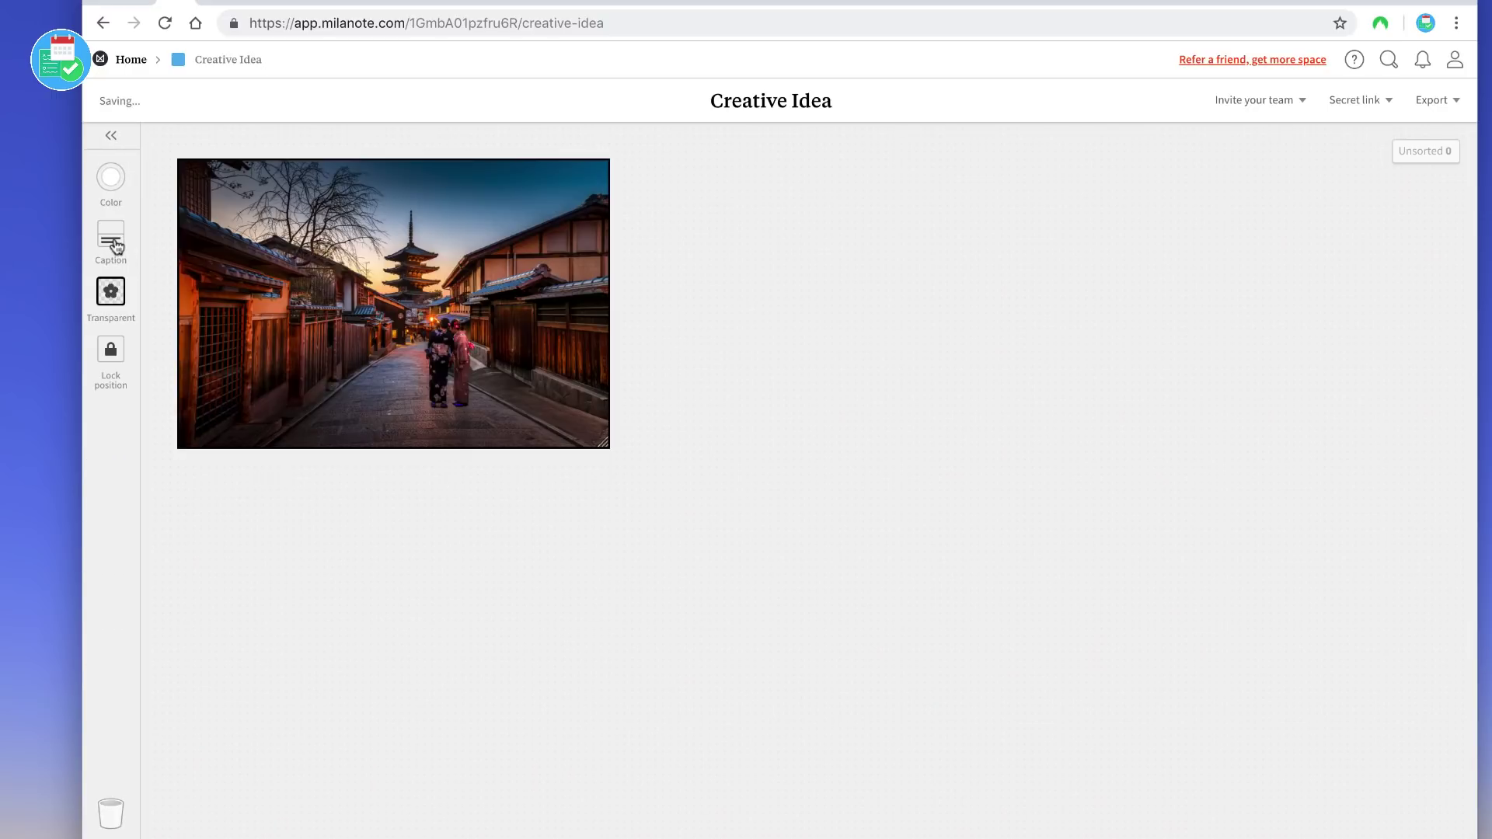
left_click(113, 242)
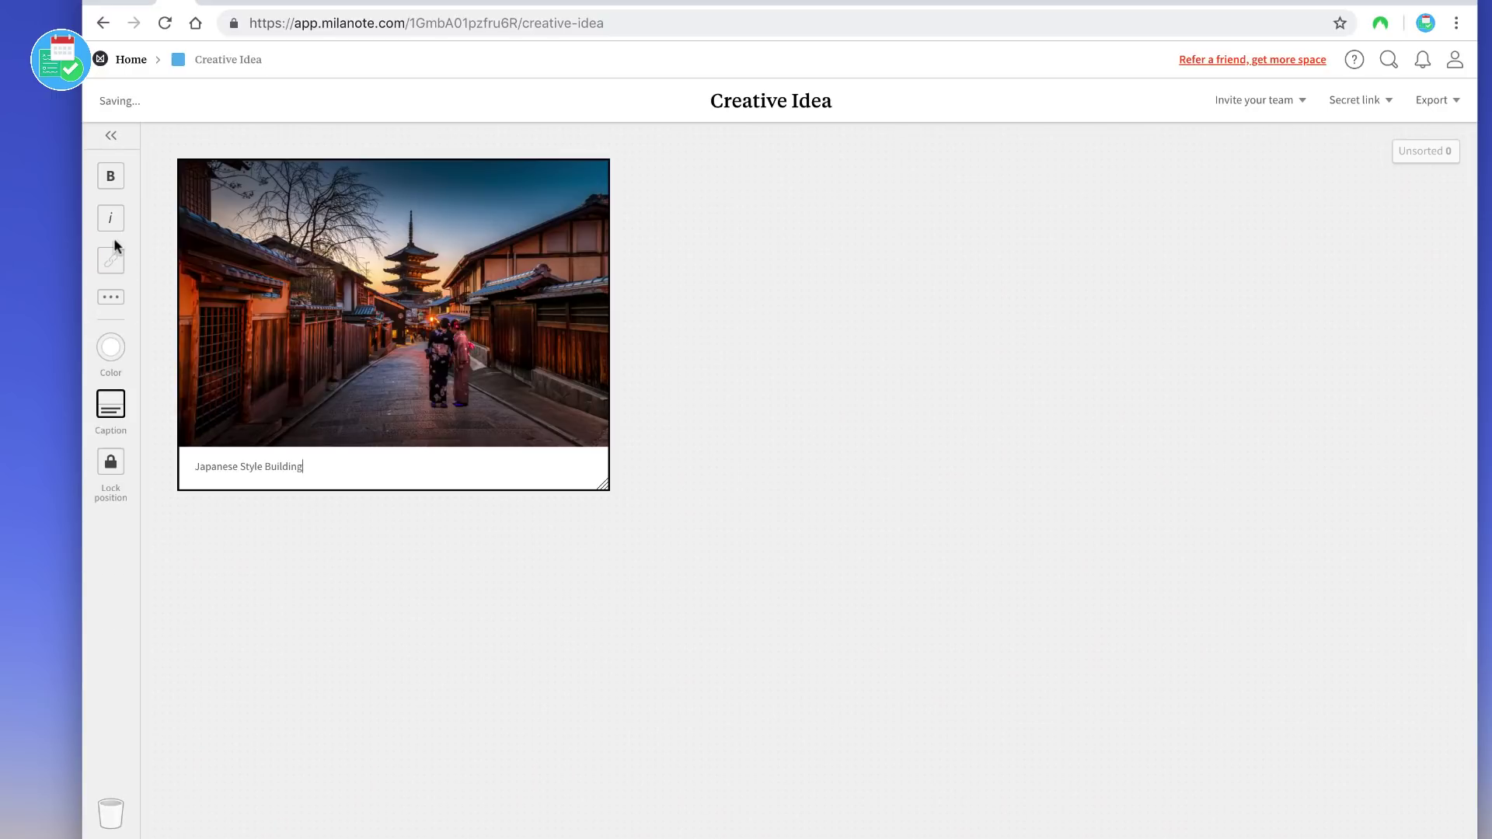
left_click(111, 298)
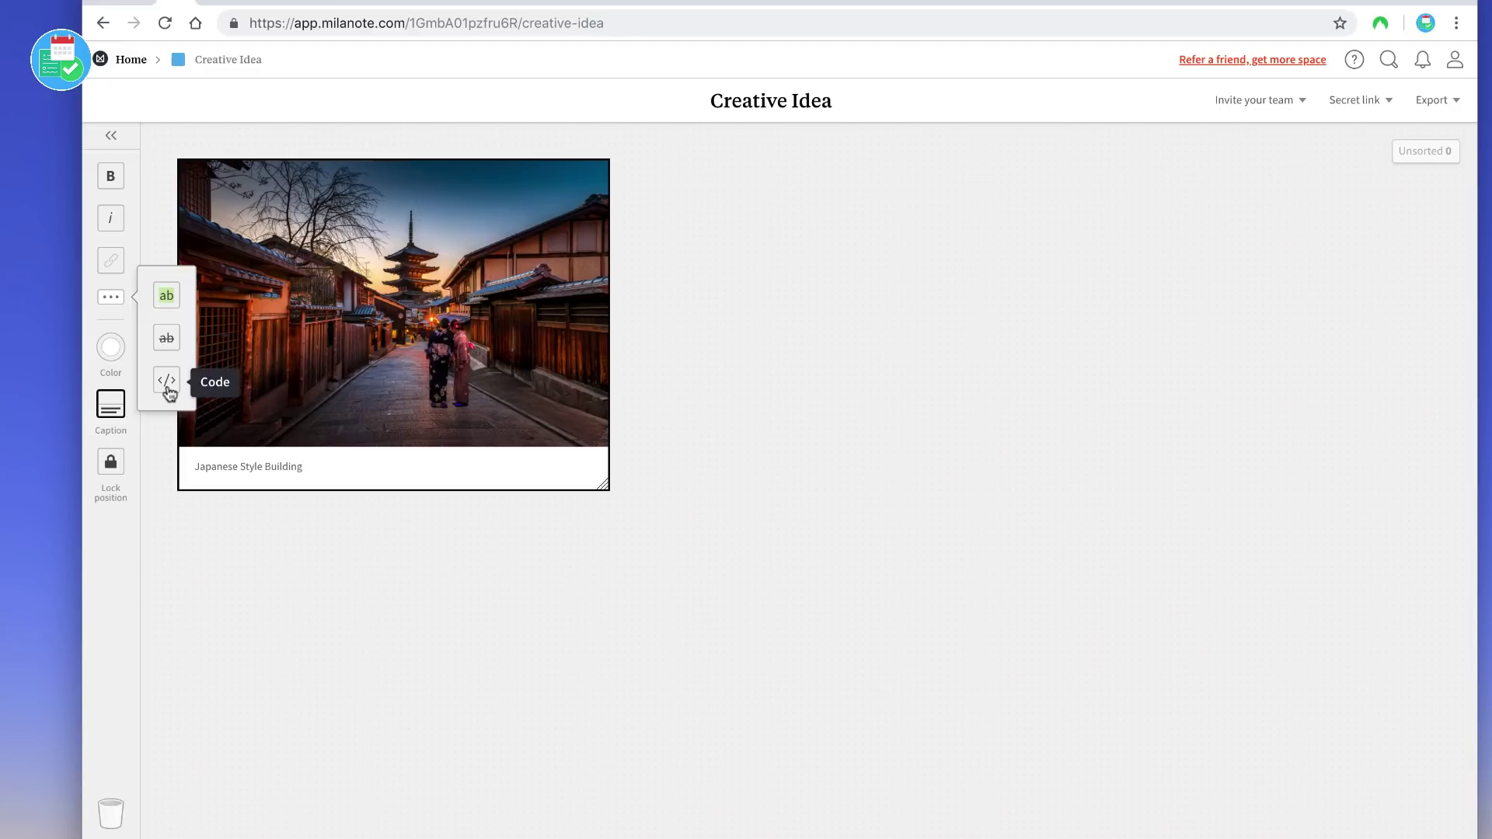
left_click(115, 133)
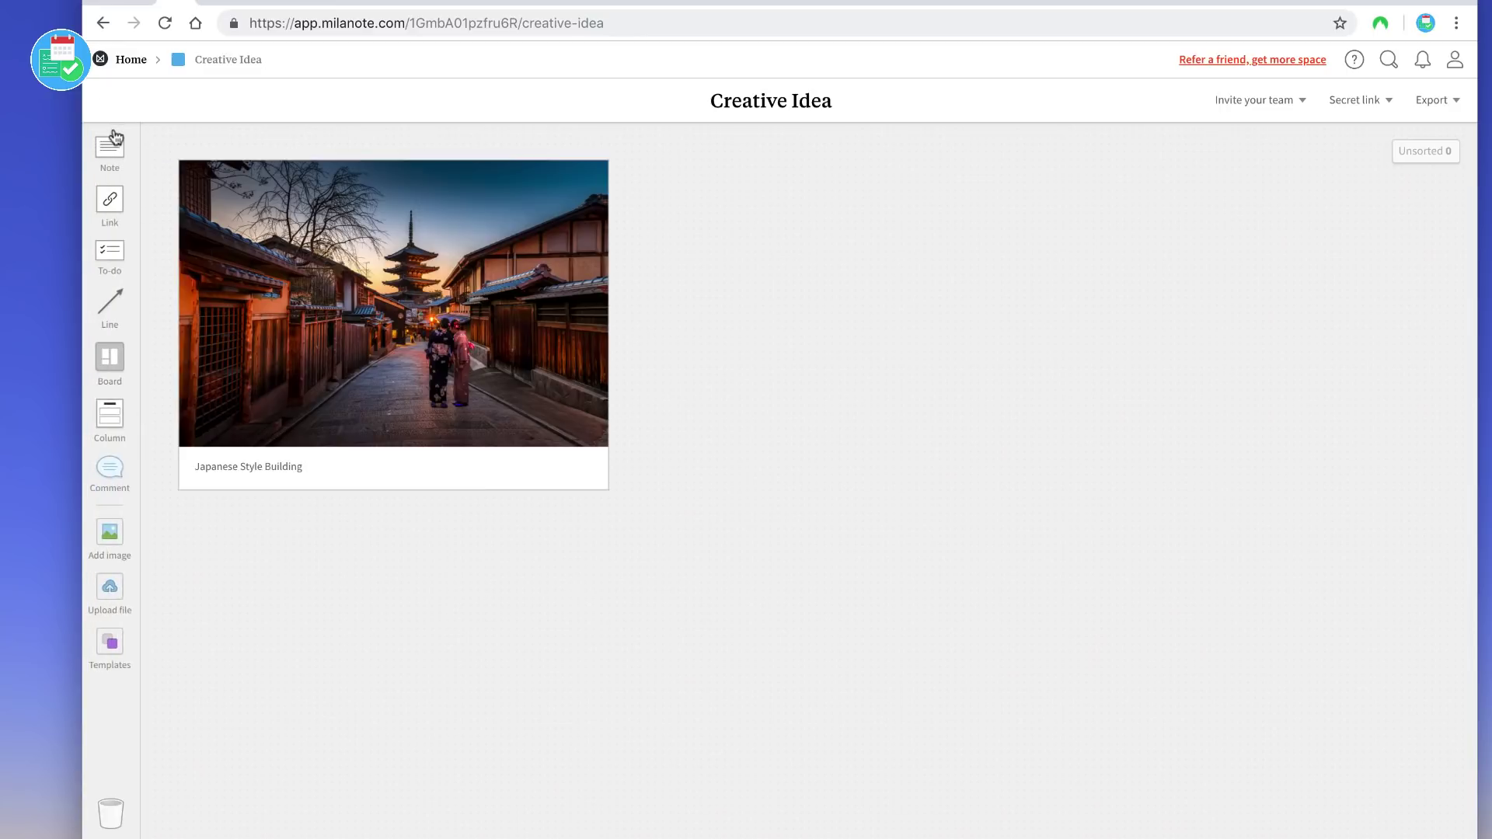
left_click(229, 361)
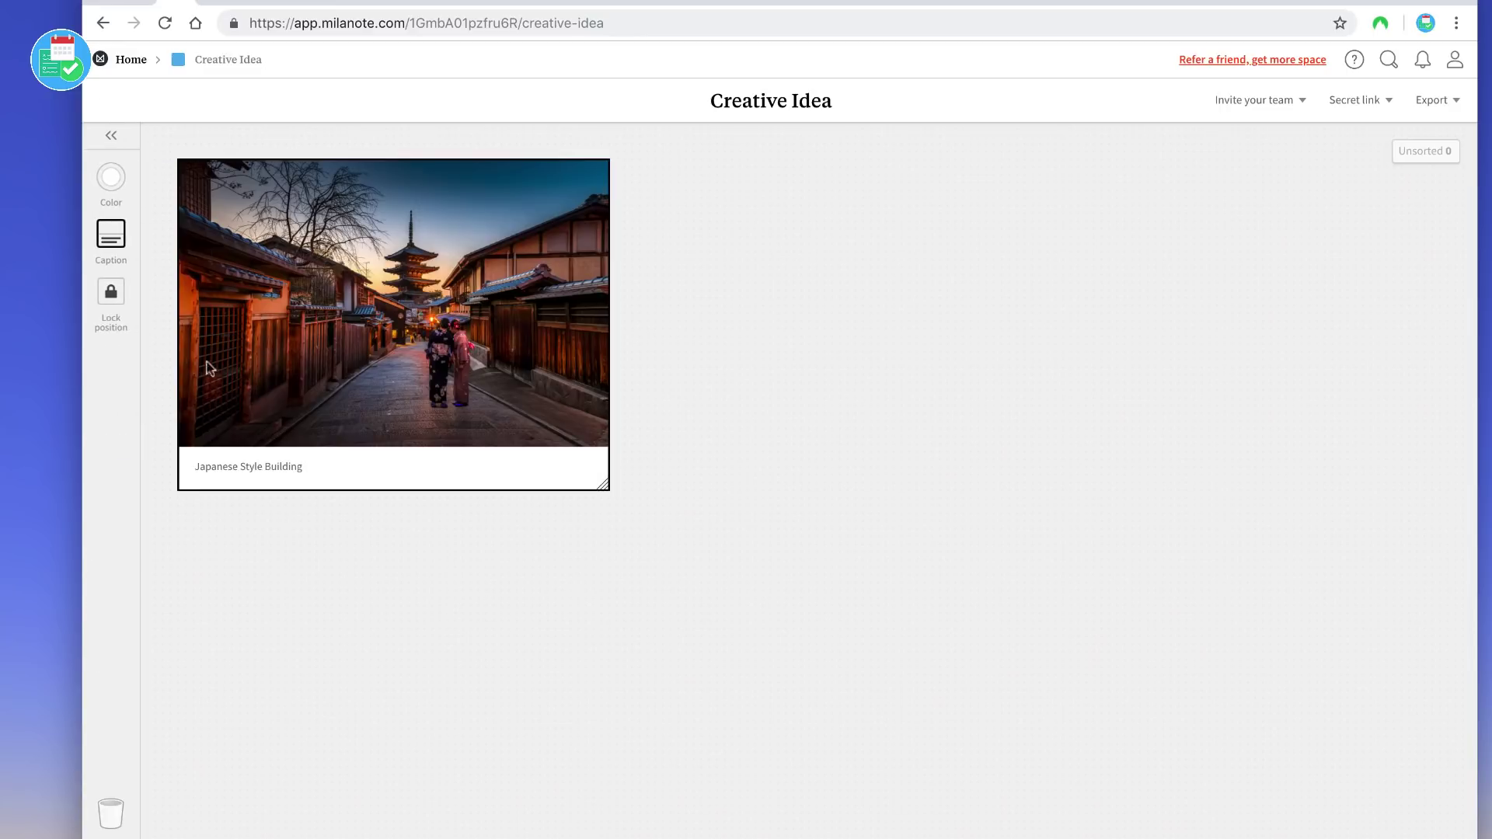
left_click(110, 294)
left_click(816, 350)
left_click(467, 326)
left_click(114, 140)
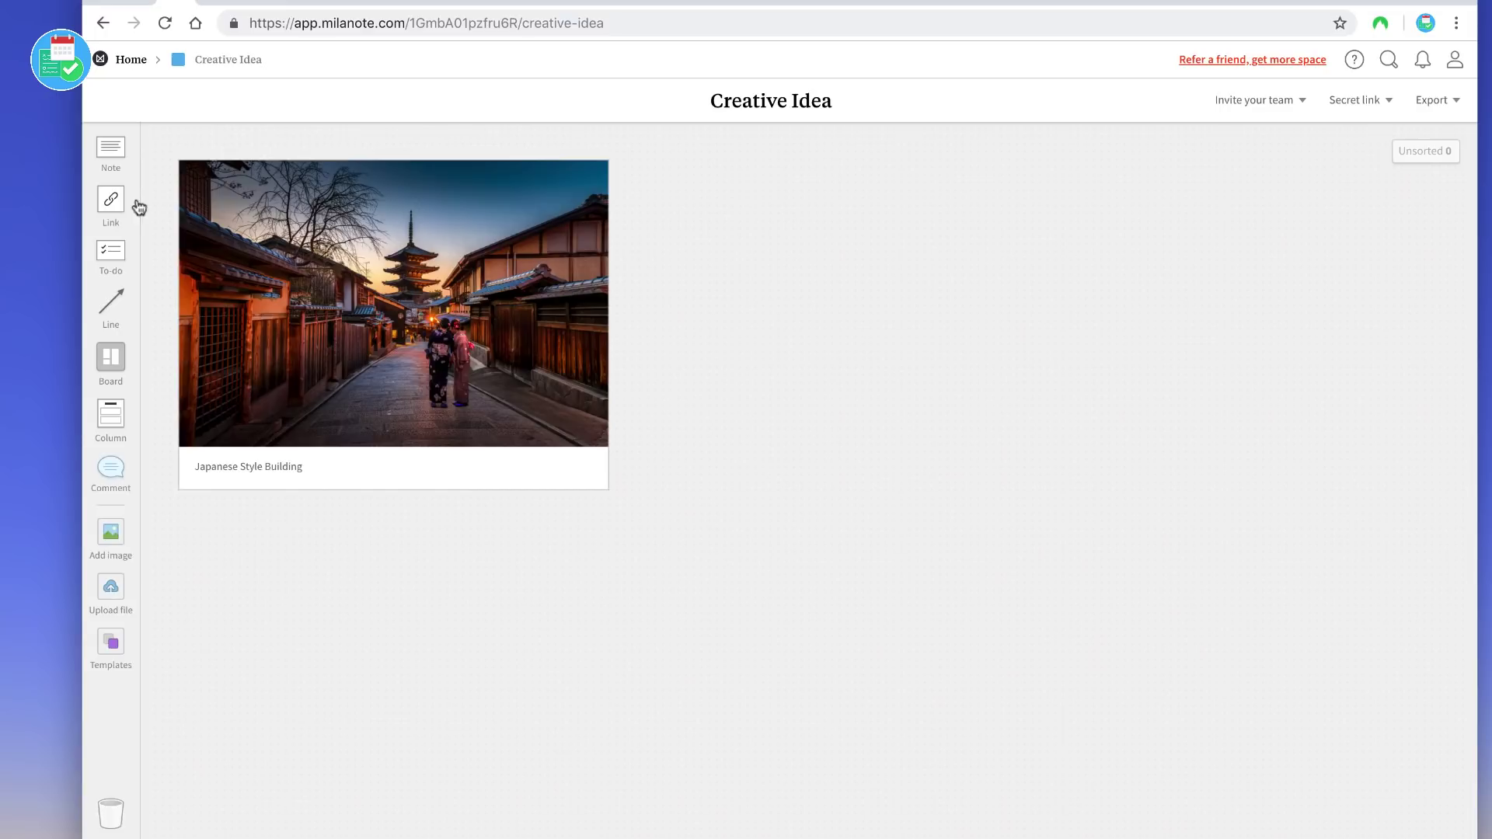
Step: Place a note right of the photo titled 'Japanese Style Building'
mouse_move(111, 150)
left_mouse_down()
mouse_move(761, 167)
mouse_move(663, 183)
left_mouse_up()
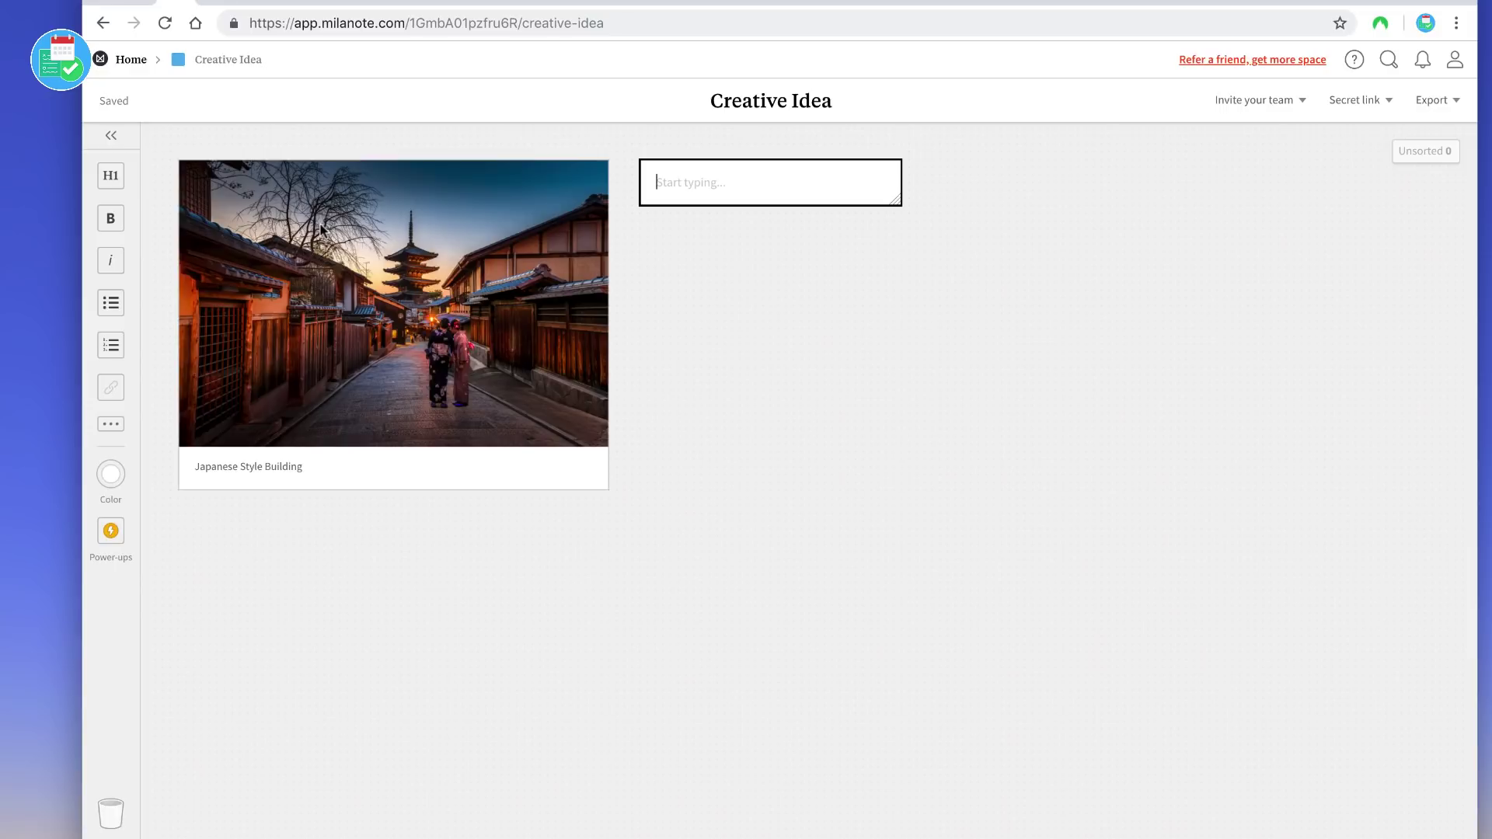
type("Japa")
type("tylde ")
type("Bu")
type("idl")
key("BackSpace")
key("BackSpace")
type("lding")
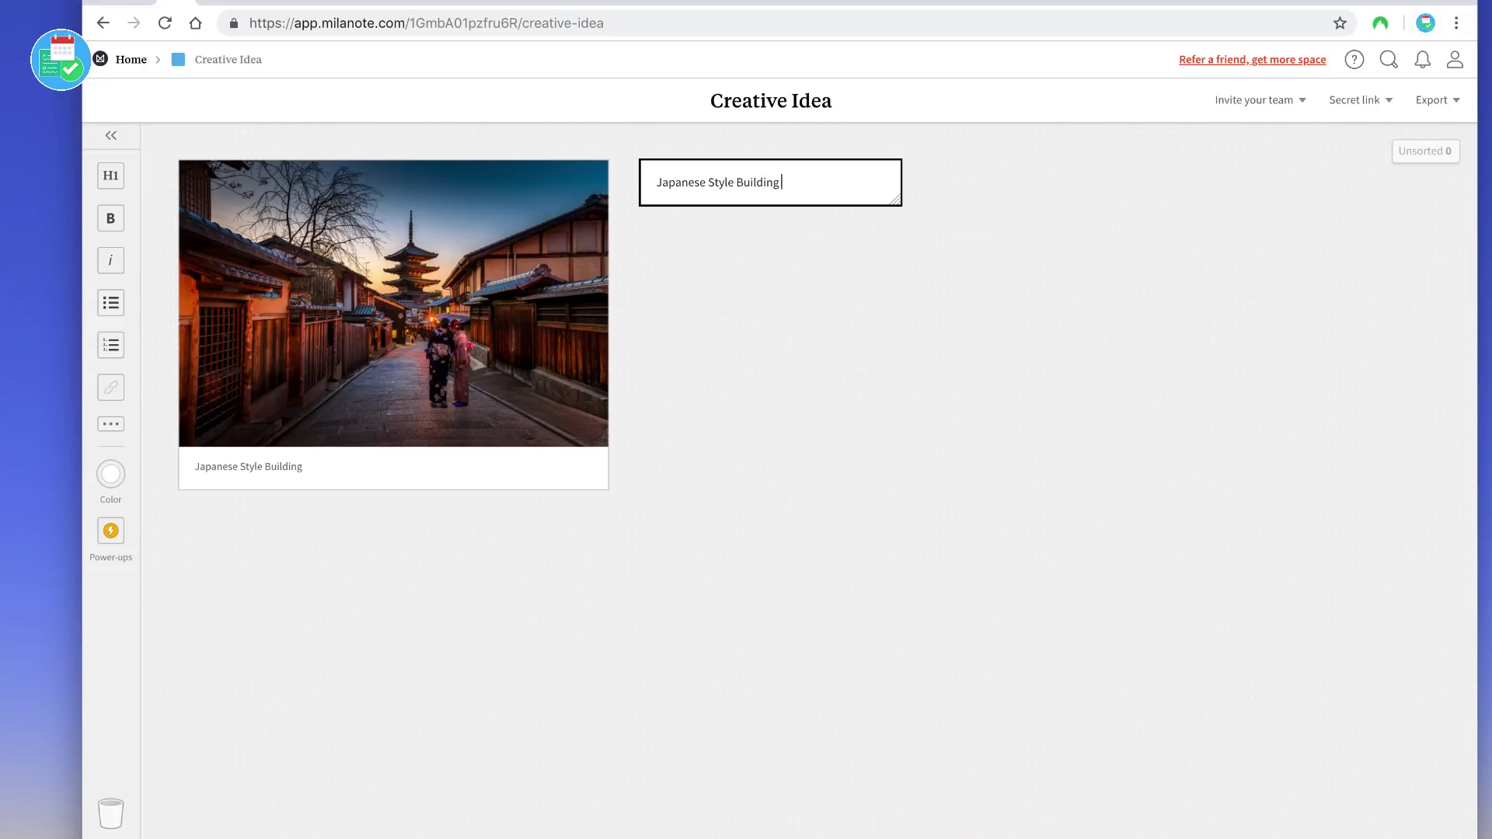
key("Return")
Step: Add a bullet point about applying this style to our new house
left_click(110, 303)
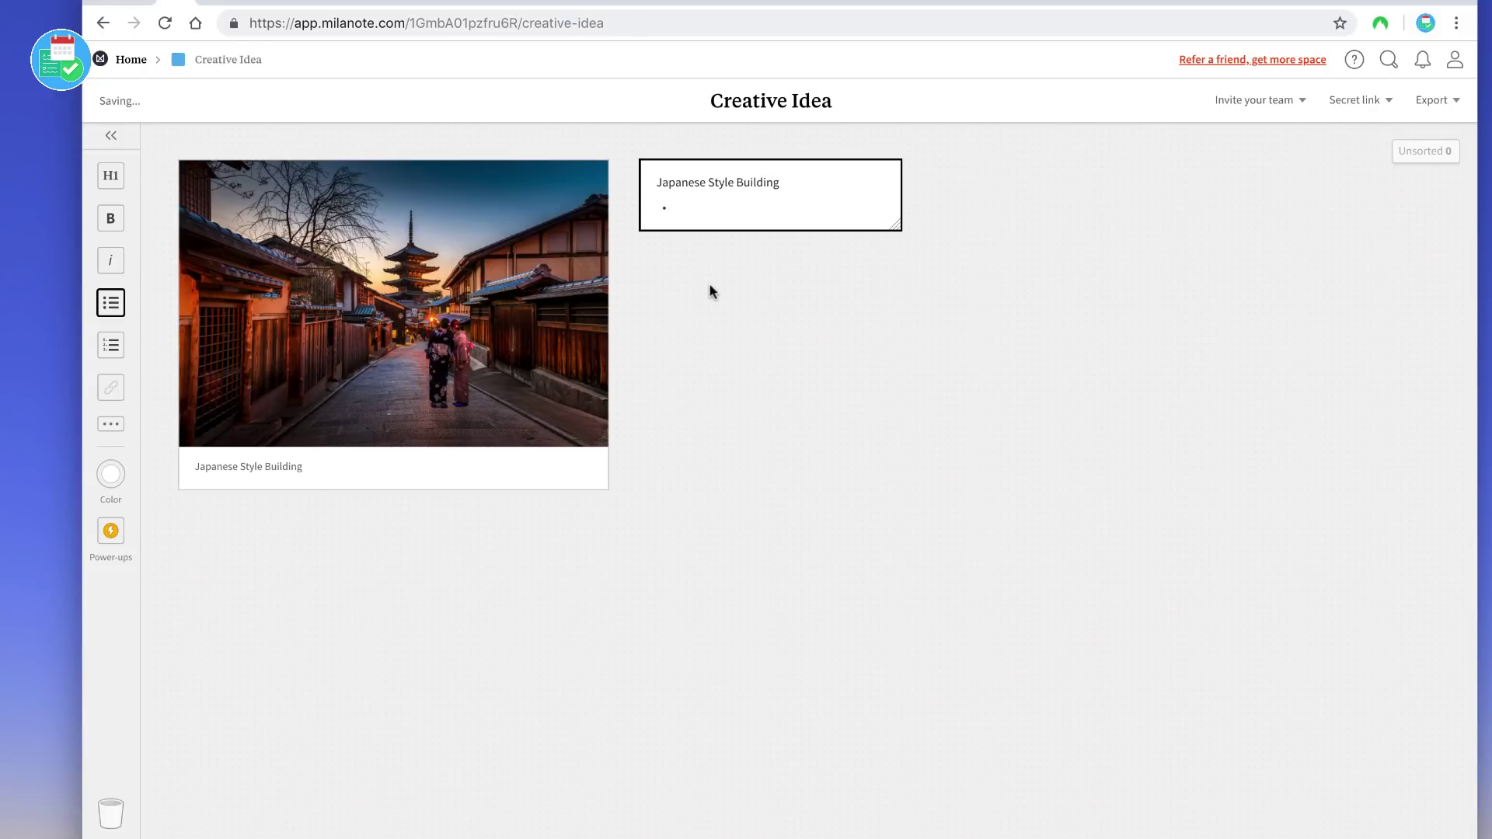
type("Let's tru")
type("y")
key("BackSpace")
key("BackSpace")
type("s style to our ne")
type("w house.")
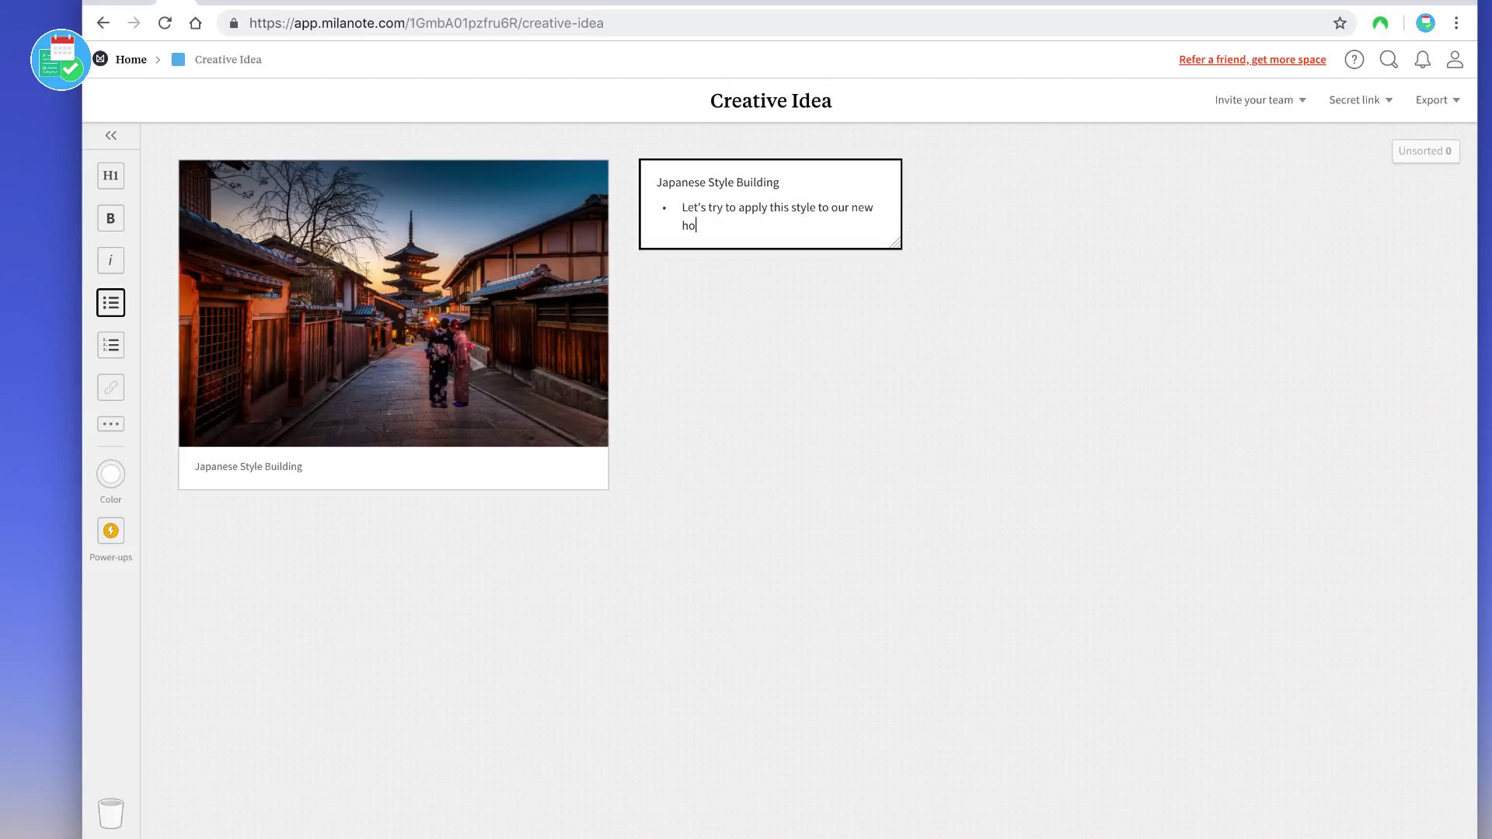
left_click(756, 342)
left_click(776, 221)
Step: Convert the note to long form, view it full screen, then switch long form off
left_click(113, 536)
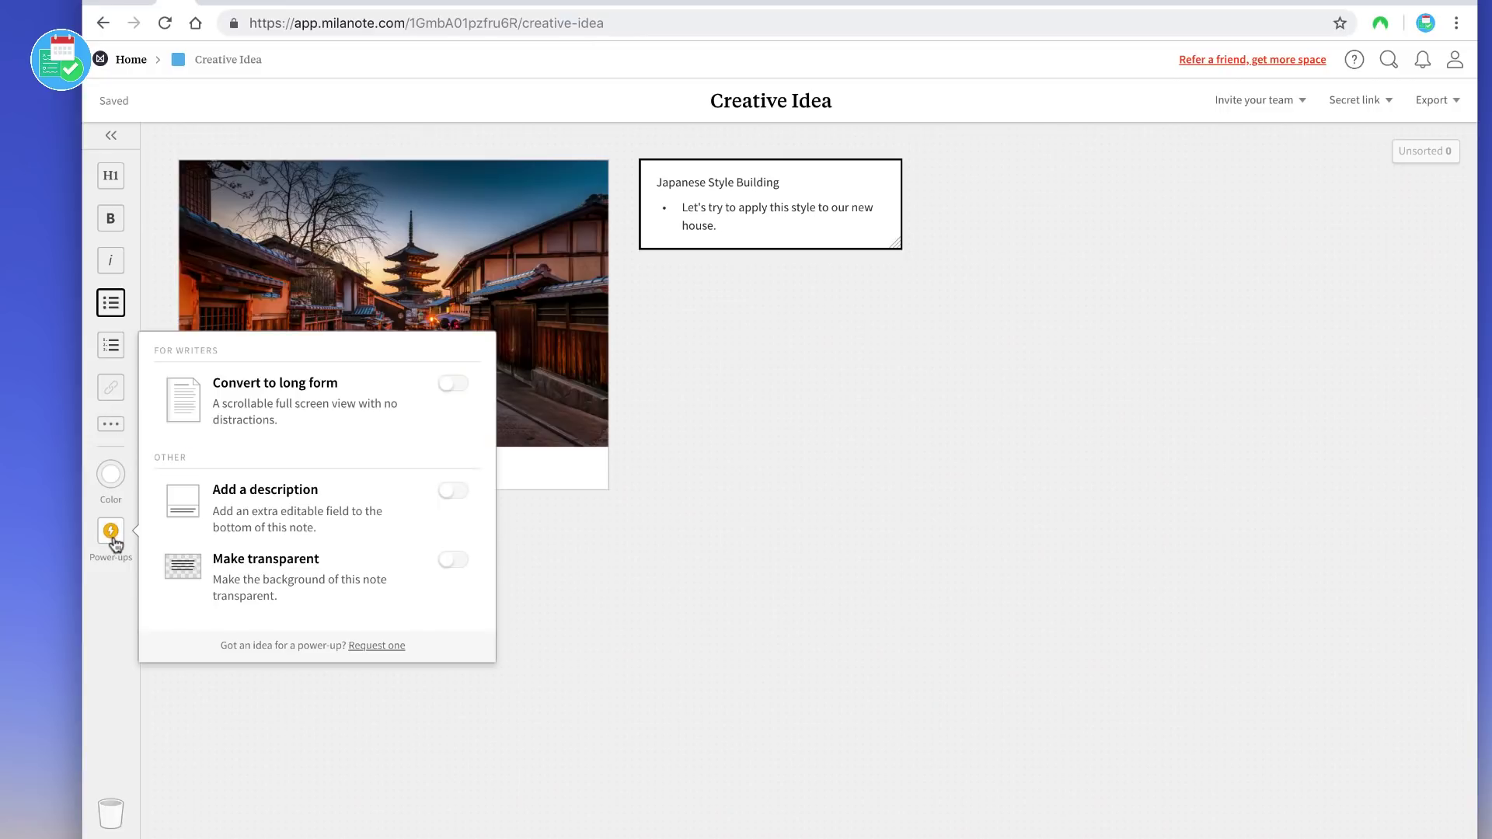
left_click(451, 383)
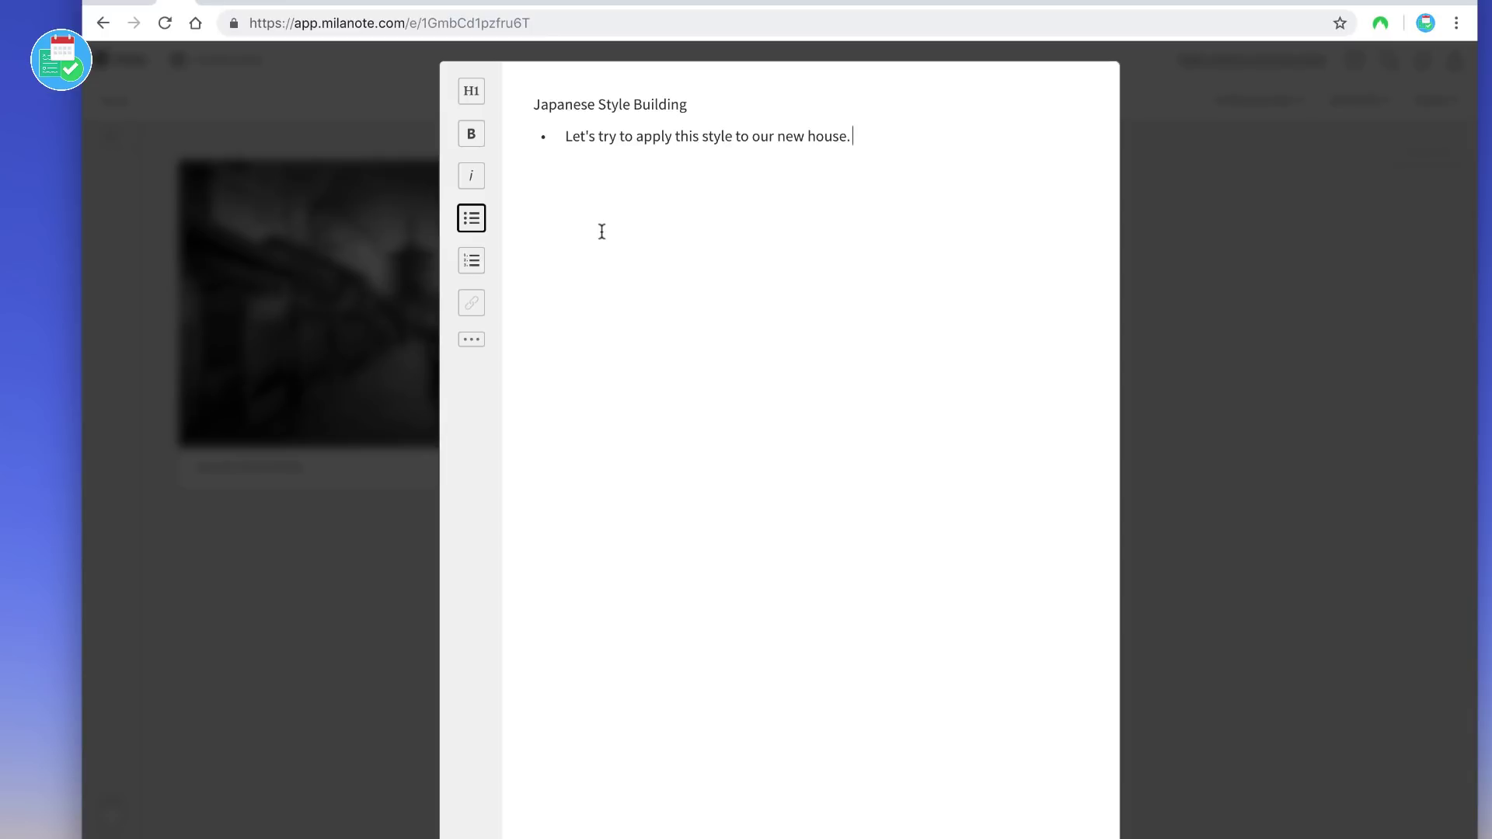
left_click(329, 259)
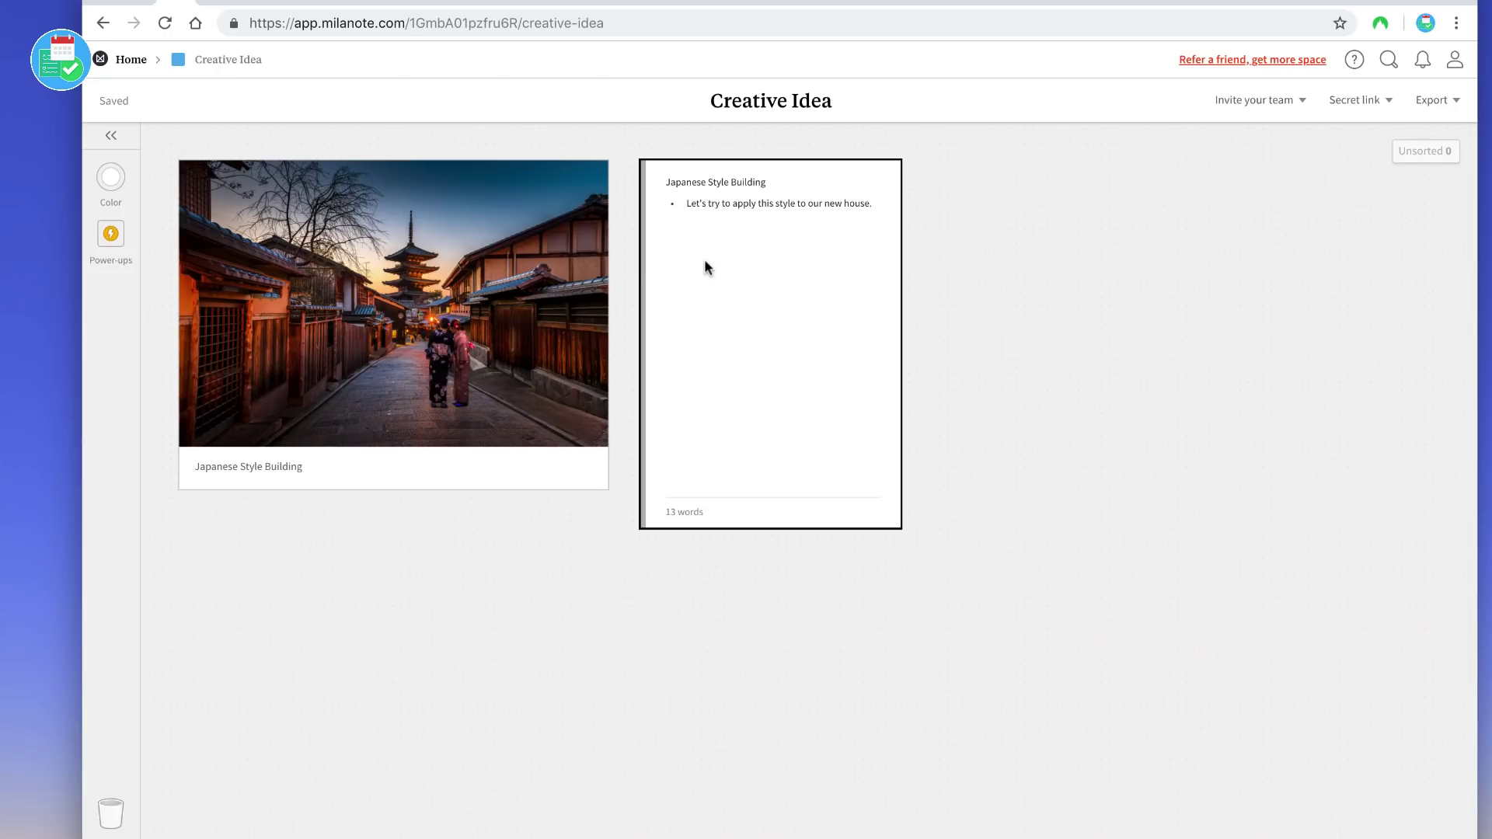
double_click(719, 282)
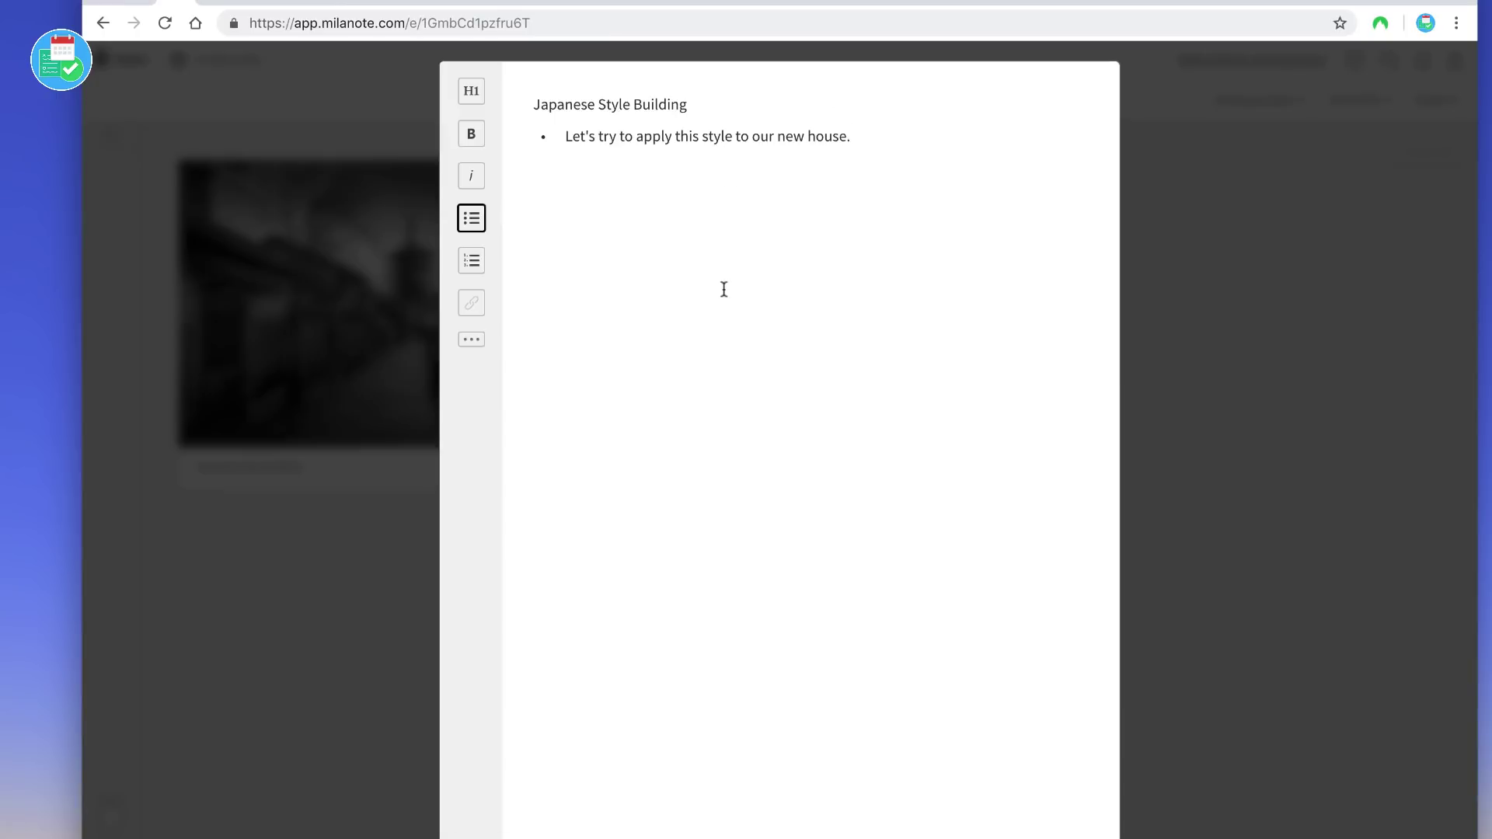
left_click(346, 384)
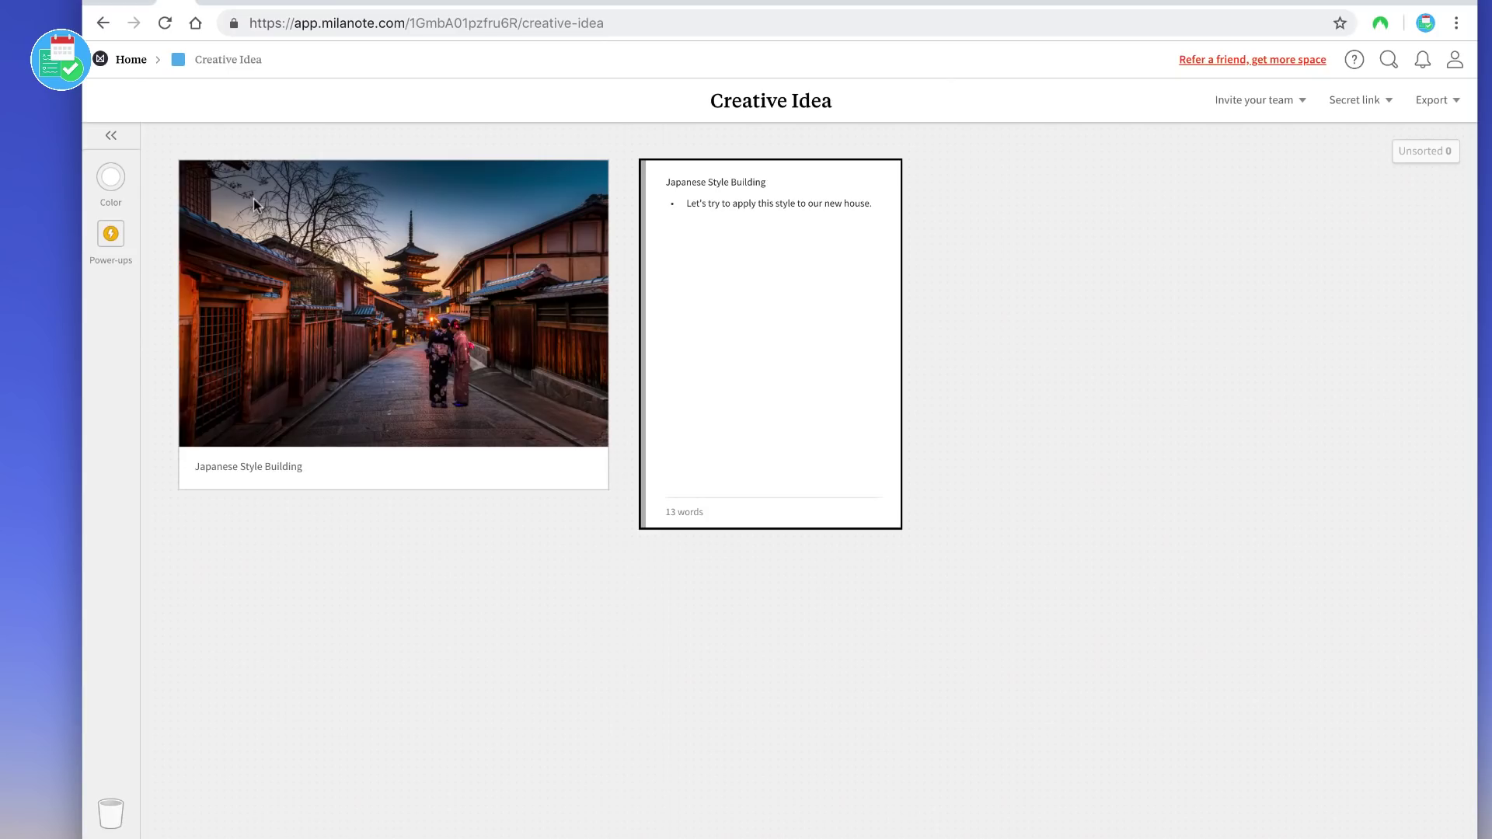
left_click(110, 234)
left_click(455, 206)
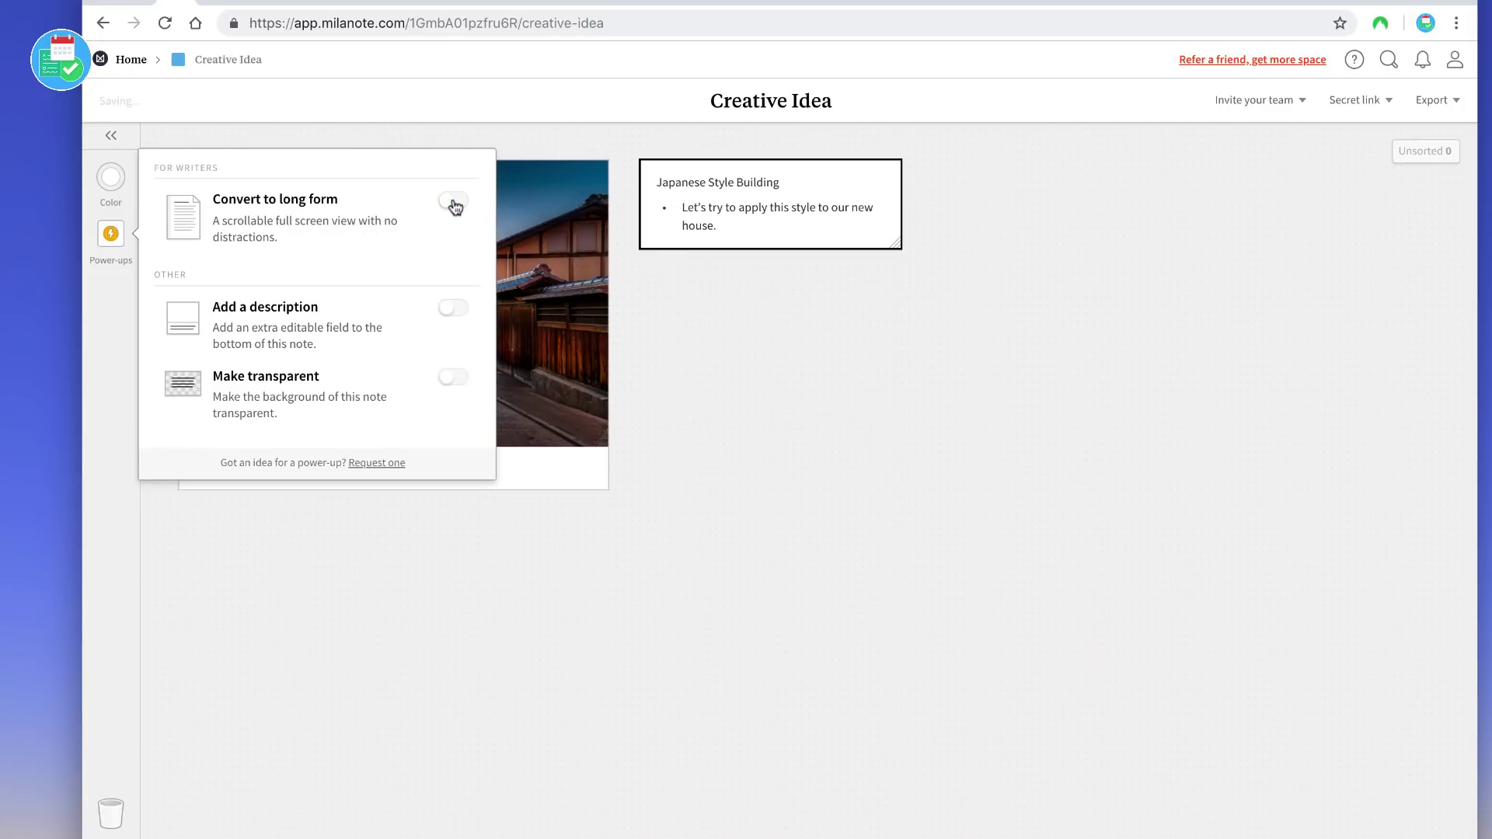
Step: Toggle the note's description field and transparent background on and off, then close power-ups
left_click(451, 309)
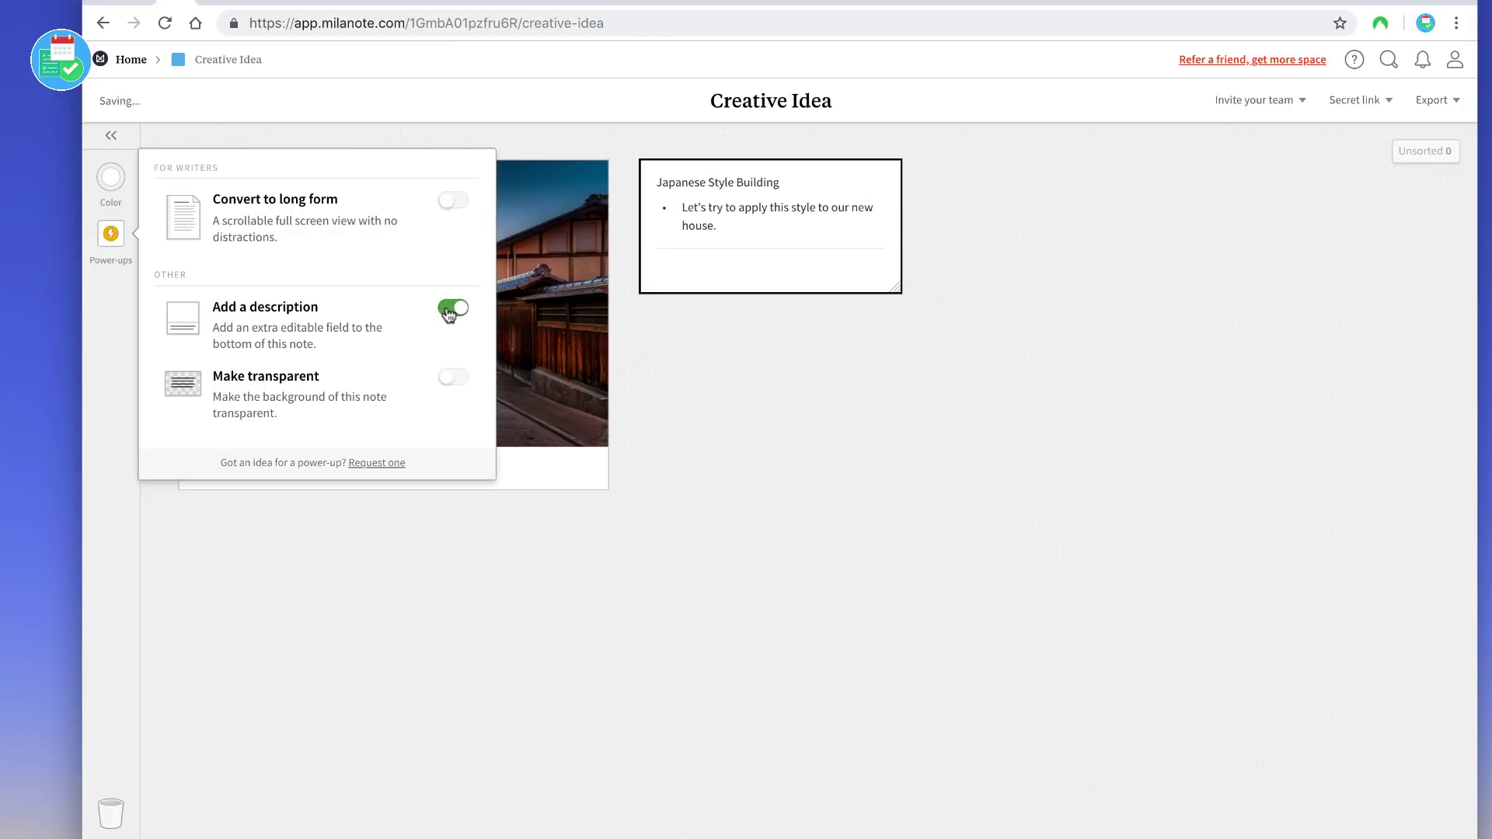
left_click(449, 310)
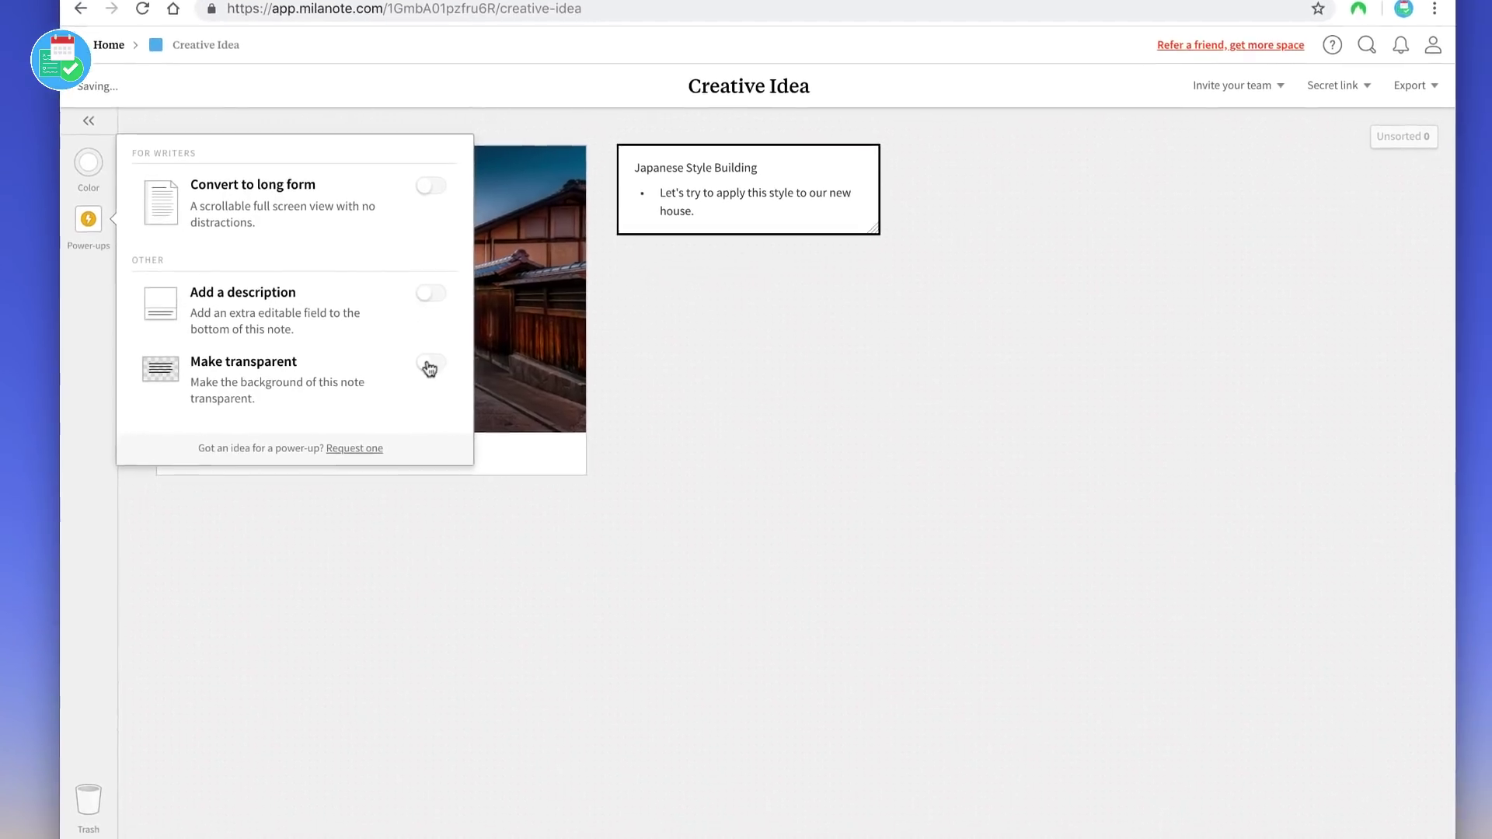
left_click(450, 378)
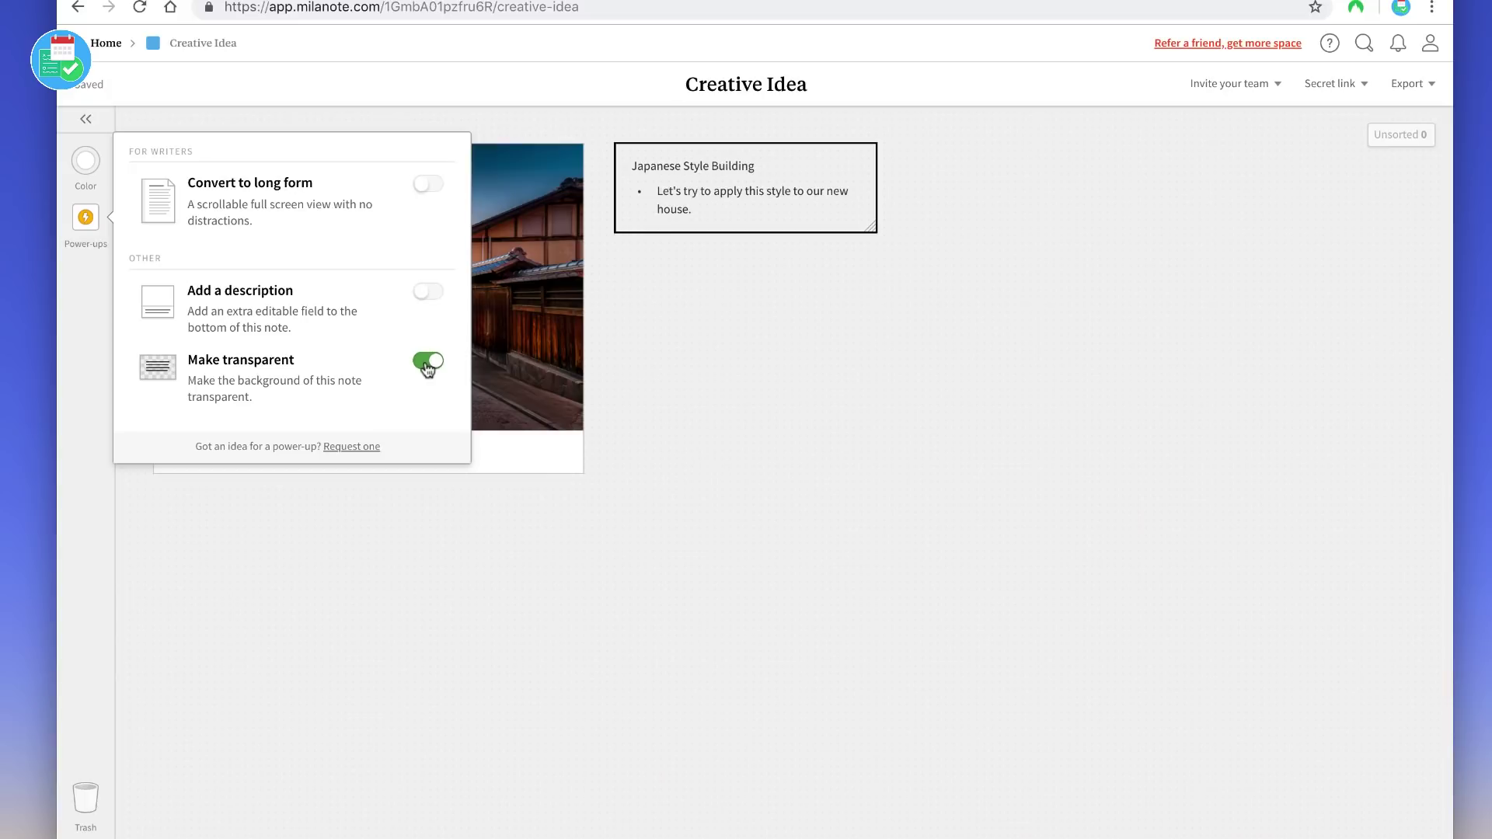
left_click(428, 363)
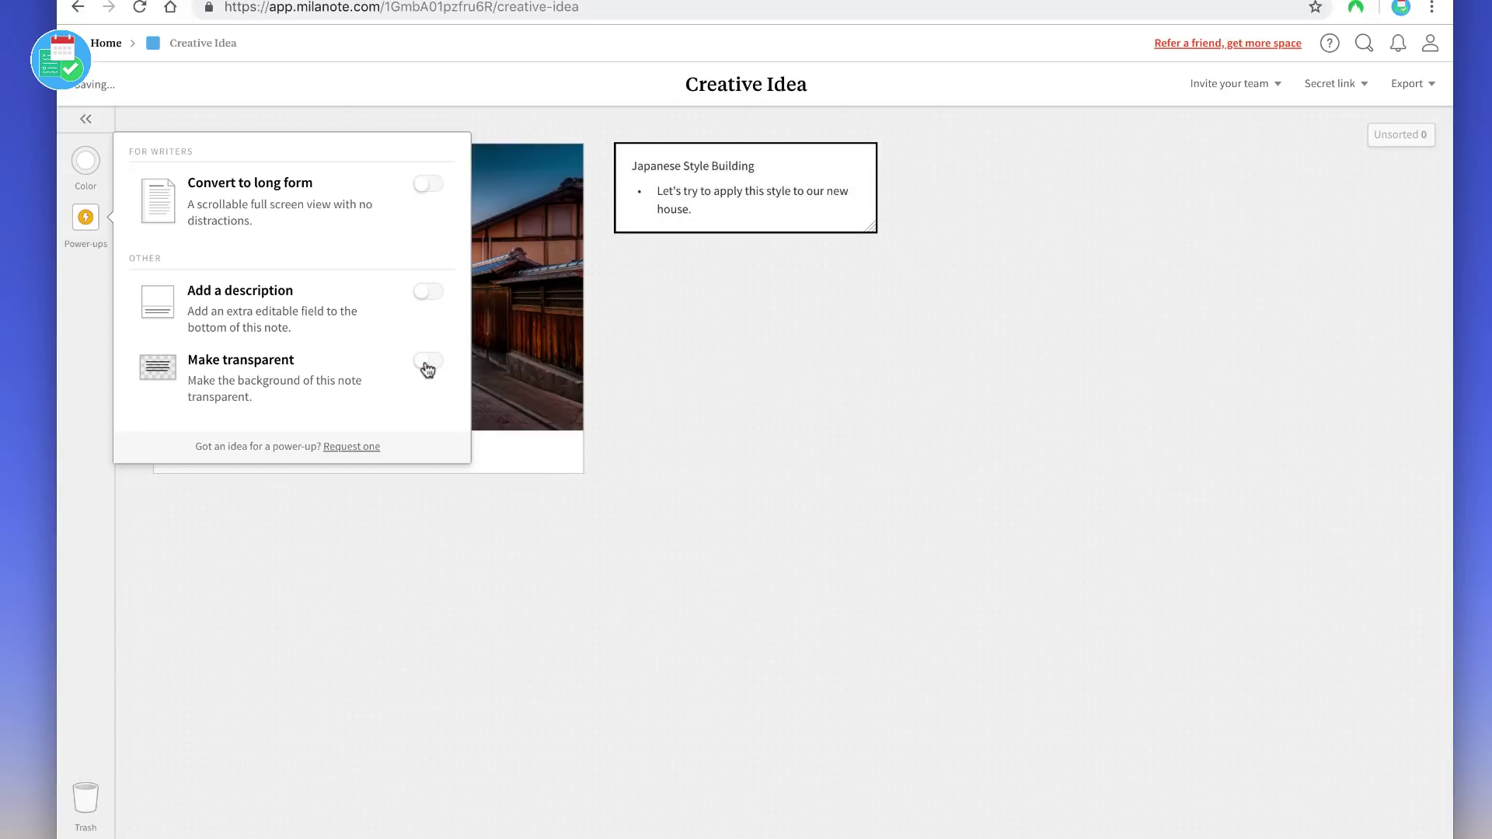
left_click(319, 506)
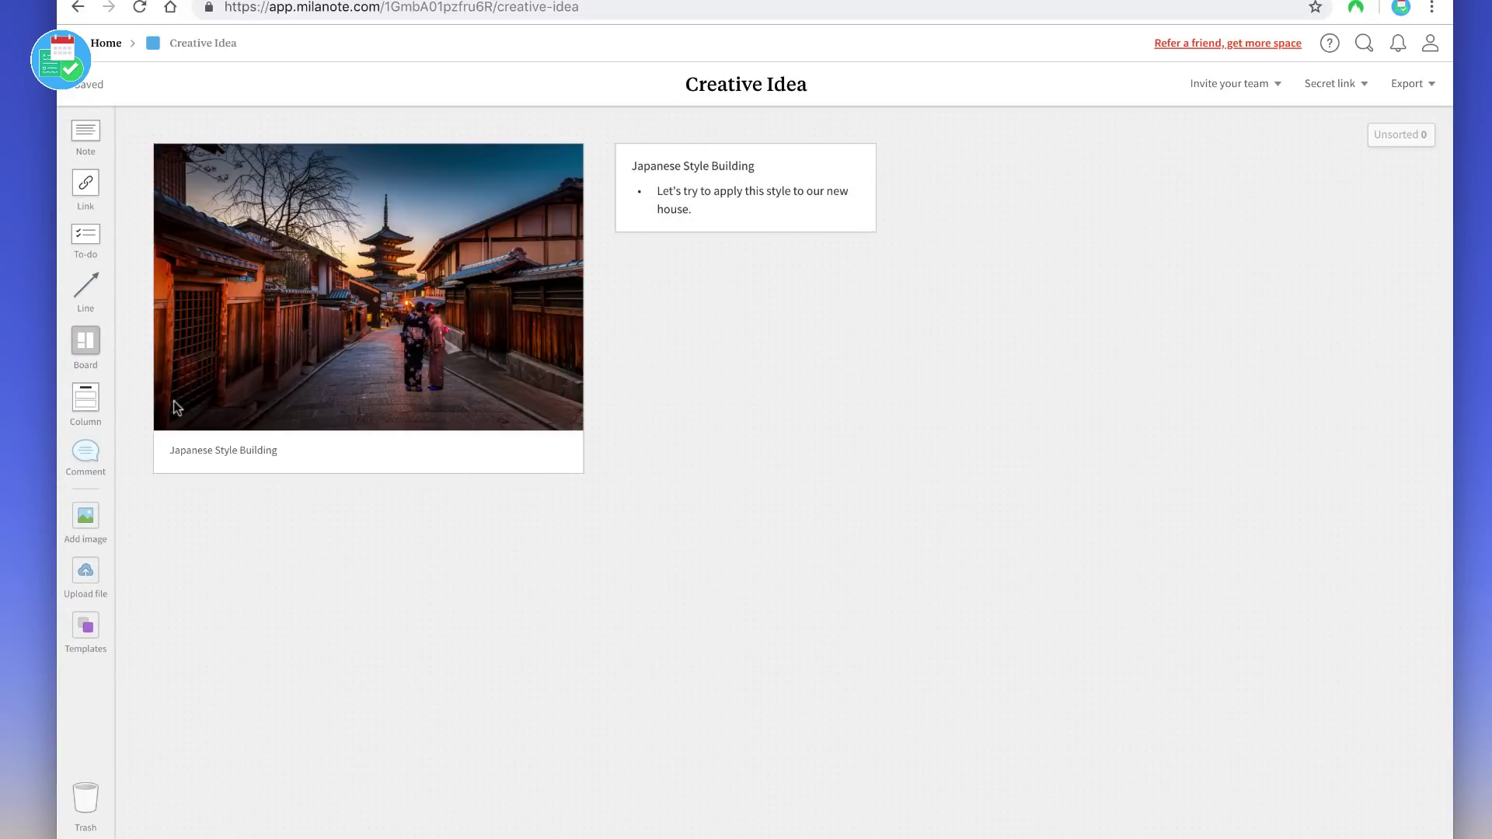
Step: Make the note title 'Japanese Style Building' a heading
left_click(686, 205)
left_click_drag(755, 166, 630, 165)
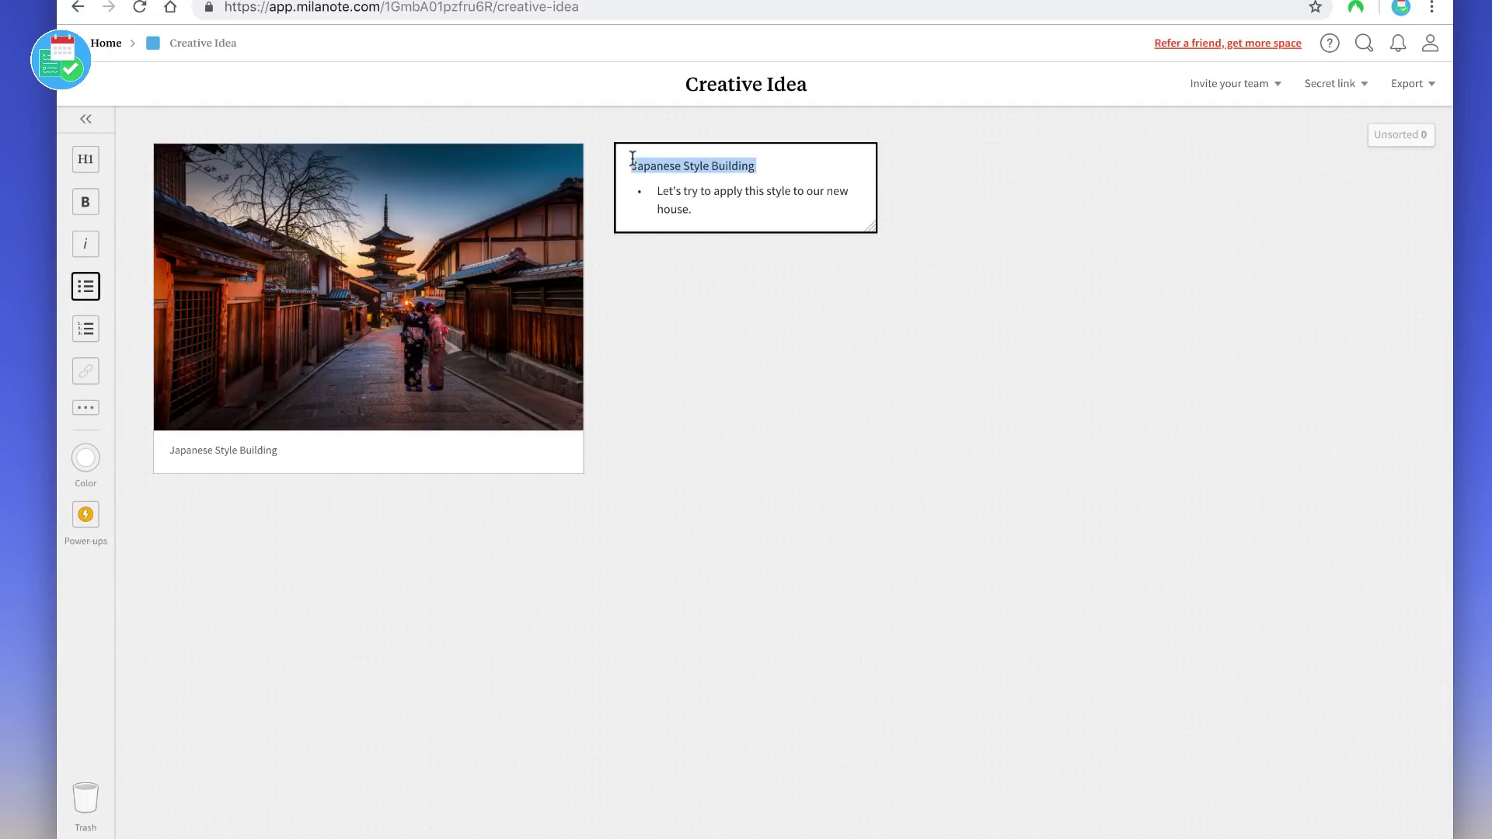
left_click(85, 159)
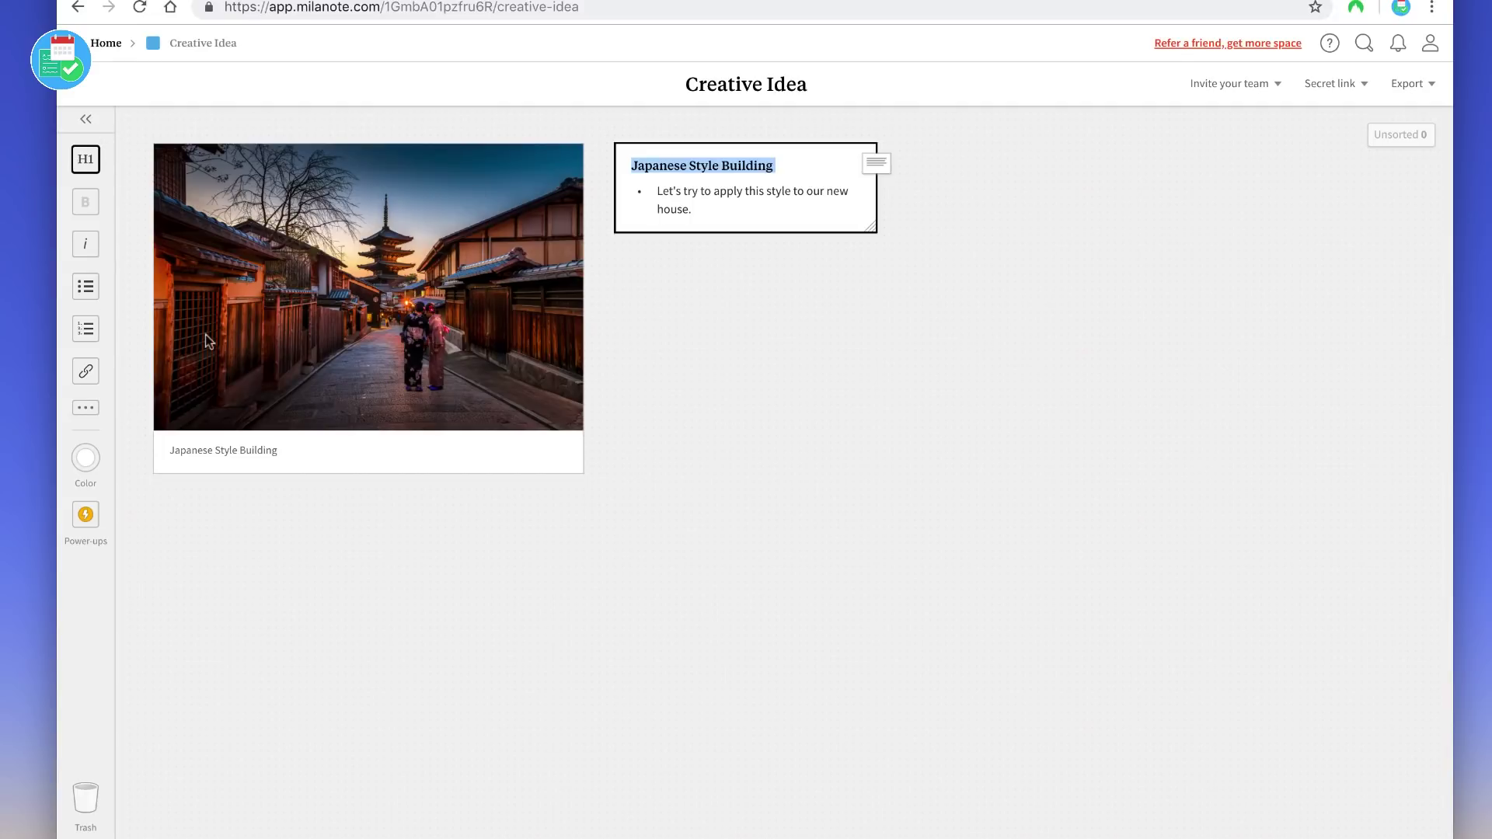
Step: Colour the note orange and finish editing it
left_click(85, 458)
left_click(166, 479)
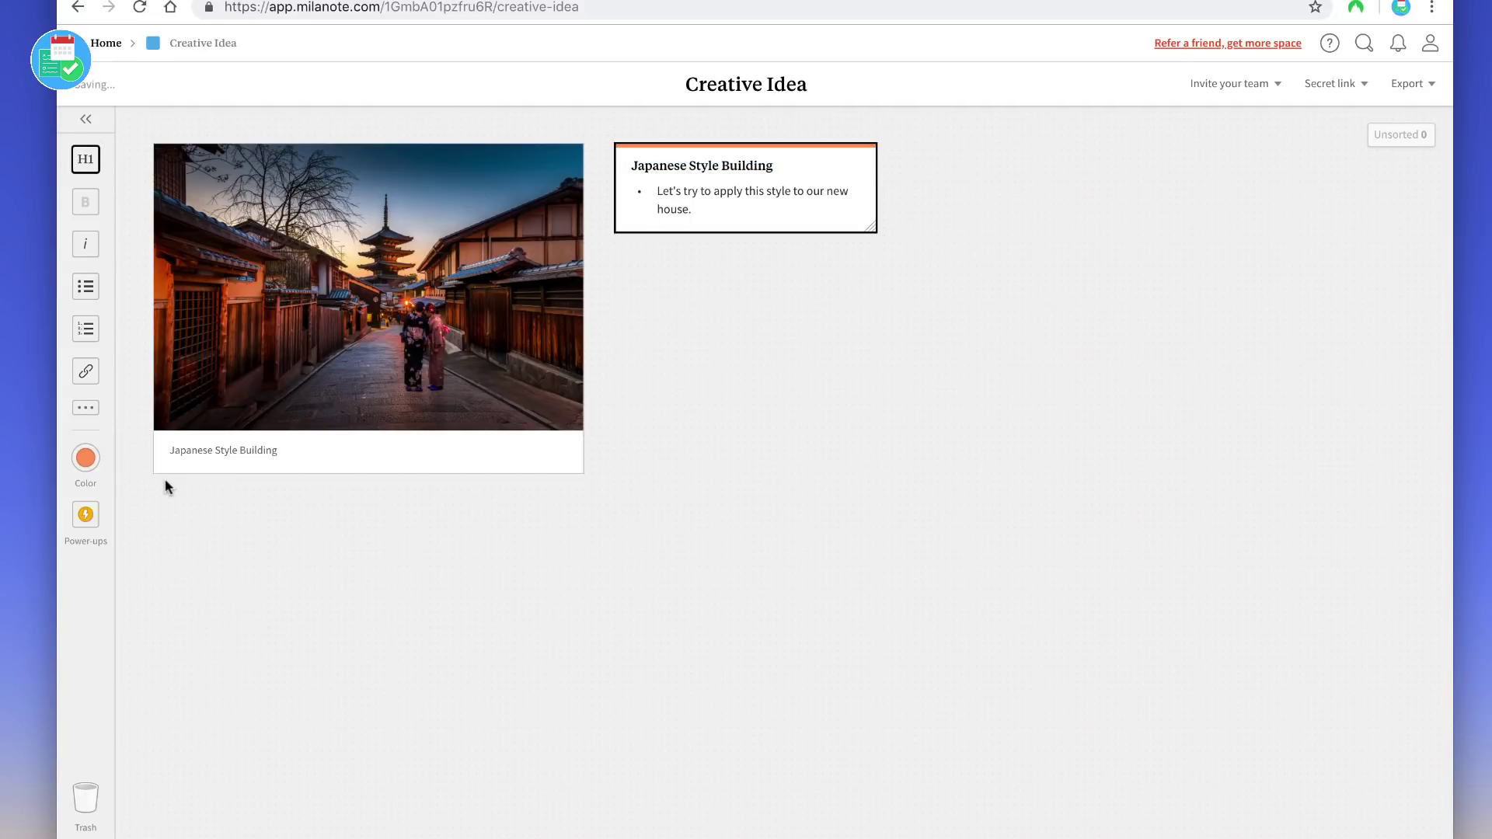
key("Escape")
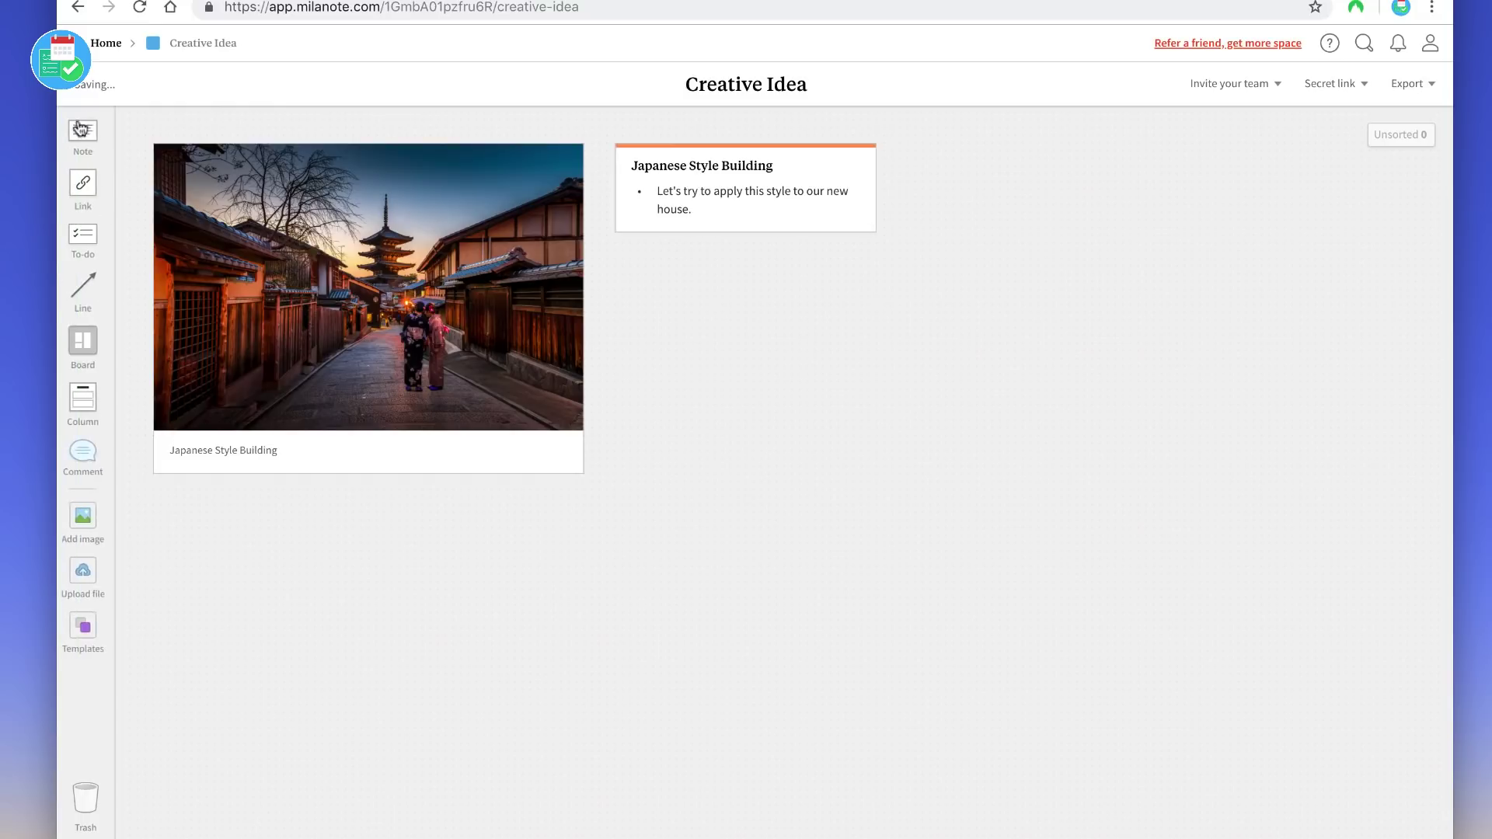
left_click(718, 161)
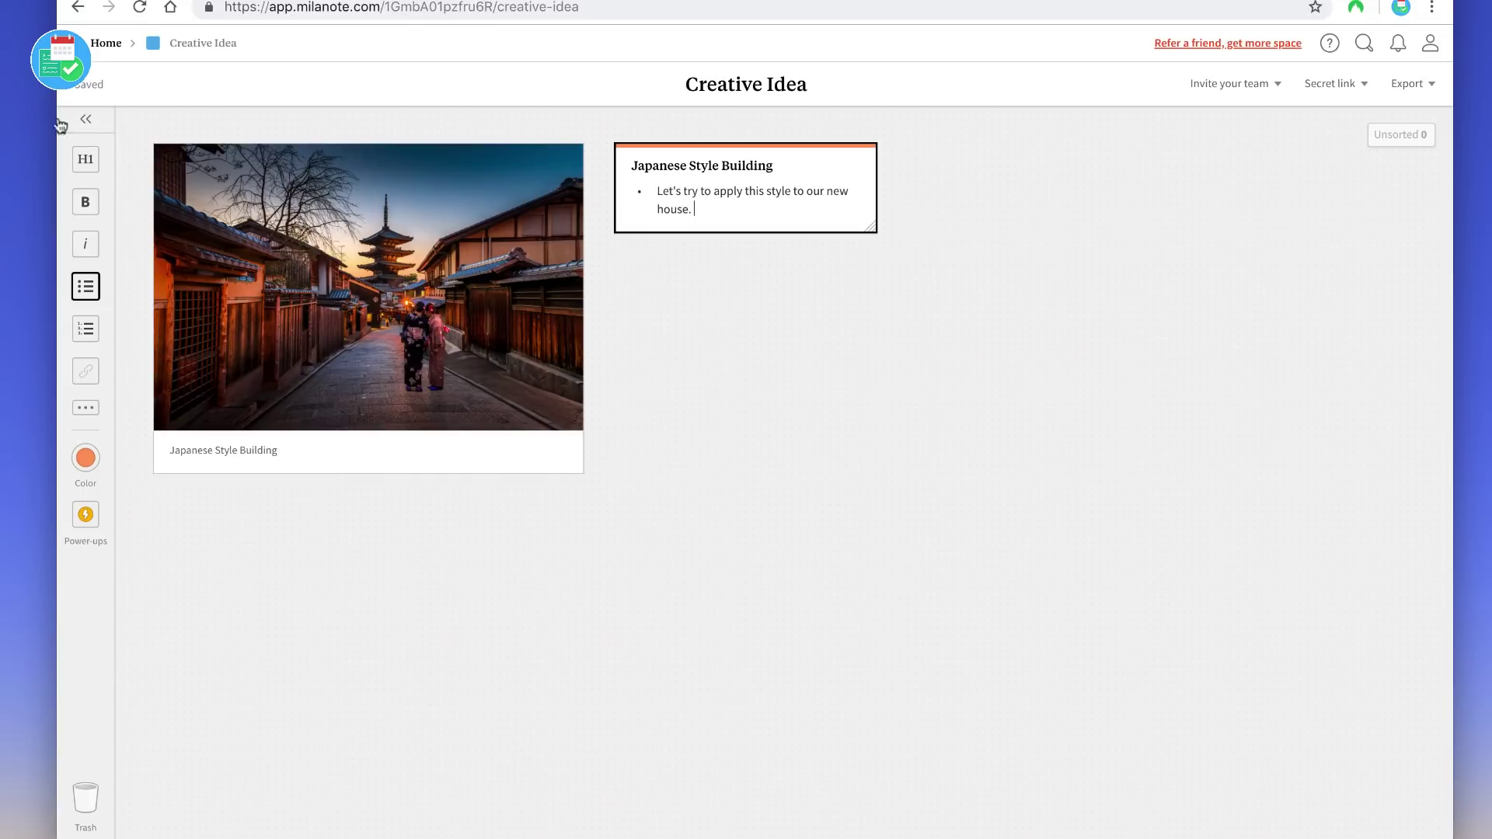
left_click(87, 122)
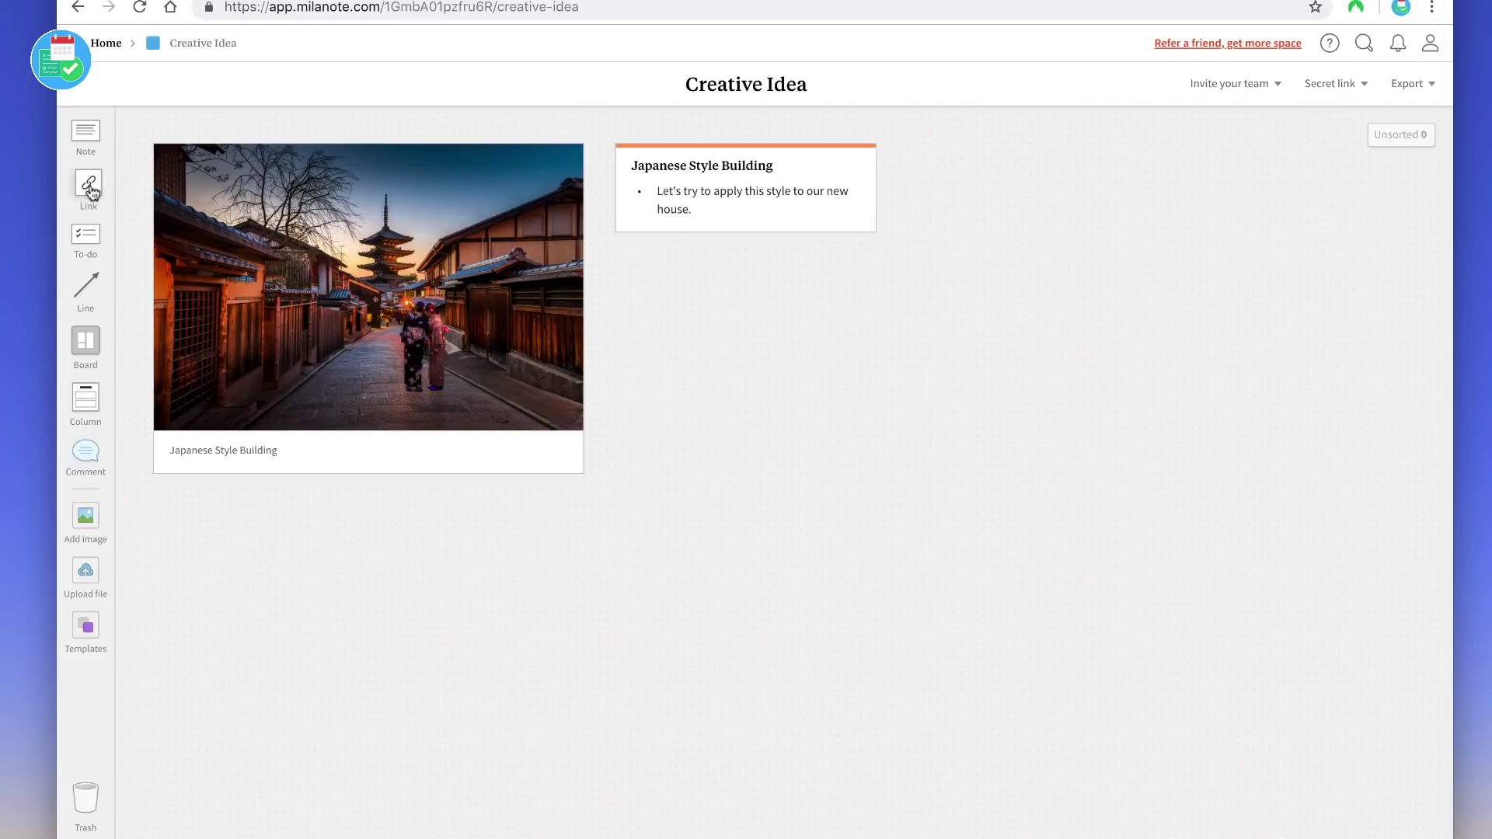
Step: Add a link card for the Guardian's Junya Ishigami article and move it to the board's right
left_click_drag(85, 183, 670, 245)
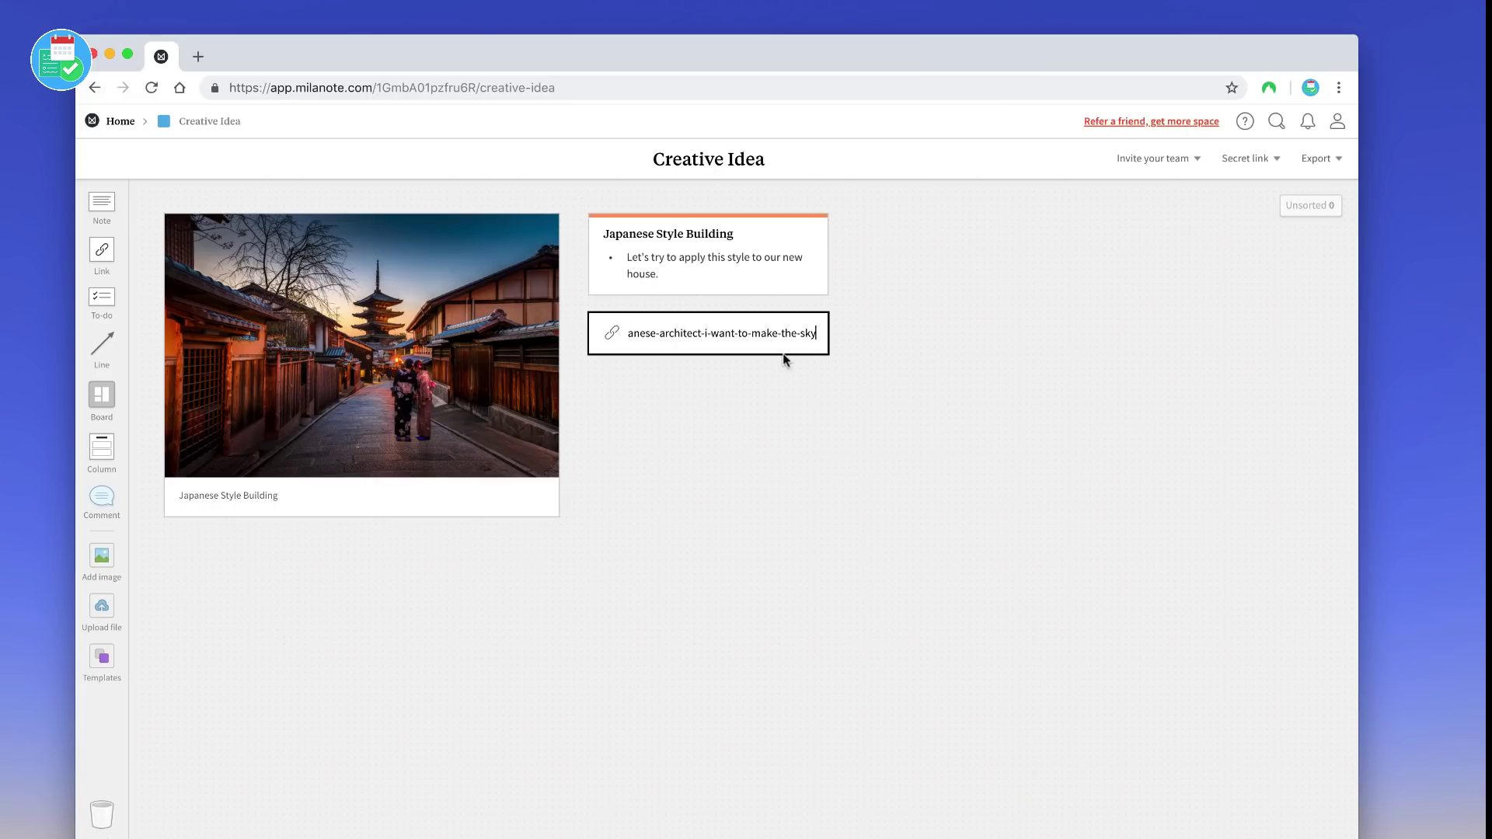
key("Return")
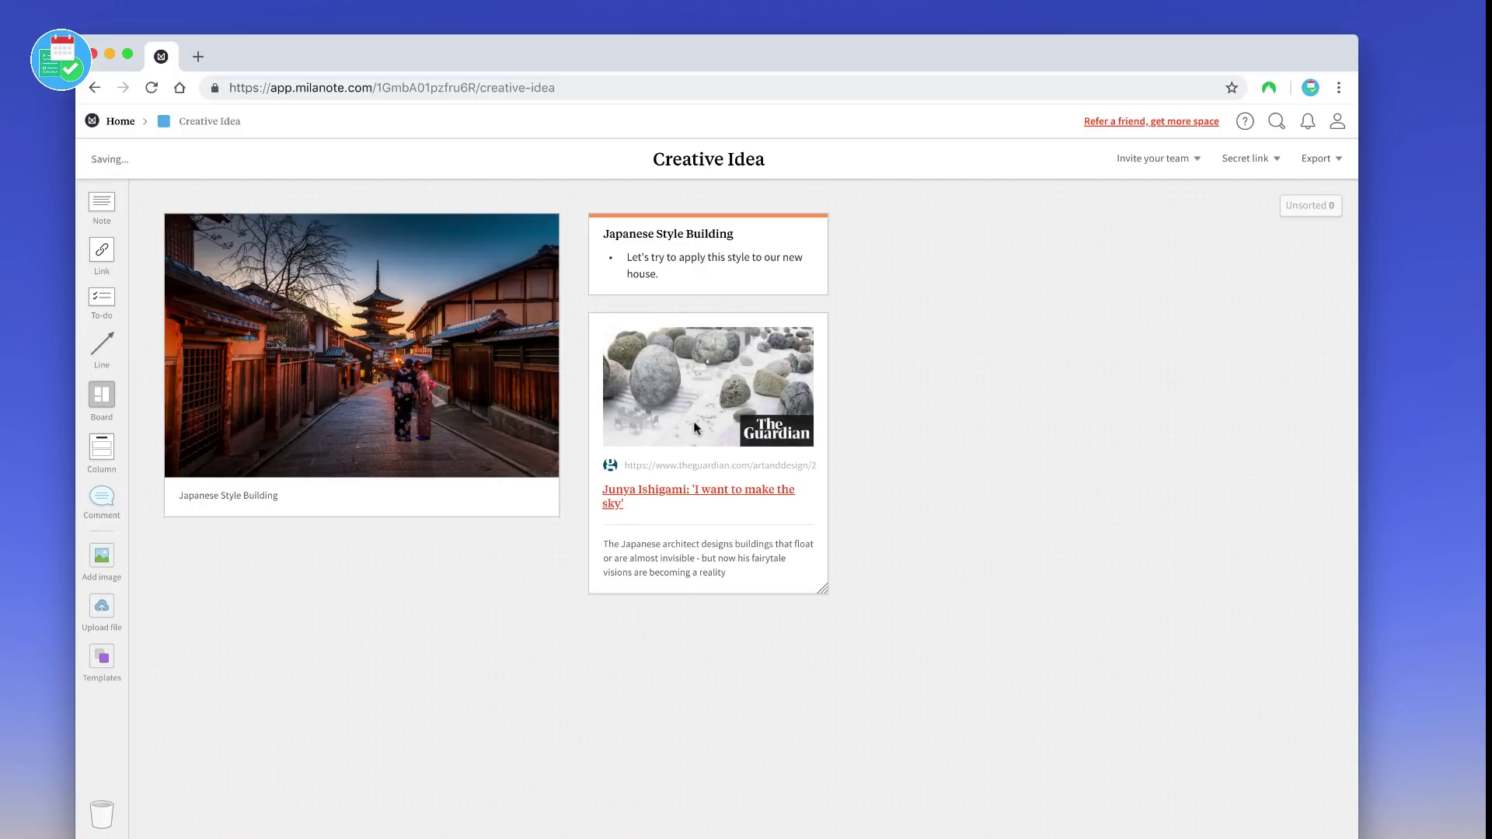
mouse_move(695, 427)
left_mouse_down()
mouse_move(1178, 315)
mouse_move(1127, 326)
left_mouse_up()
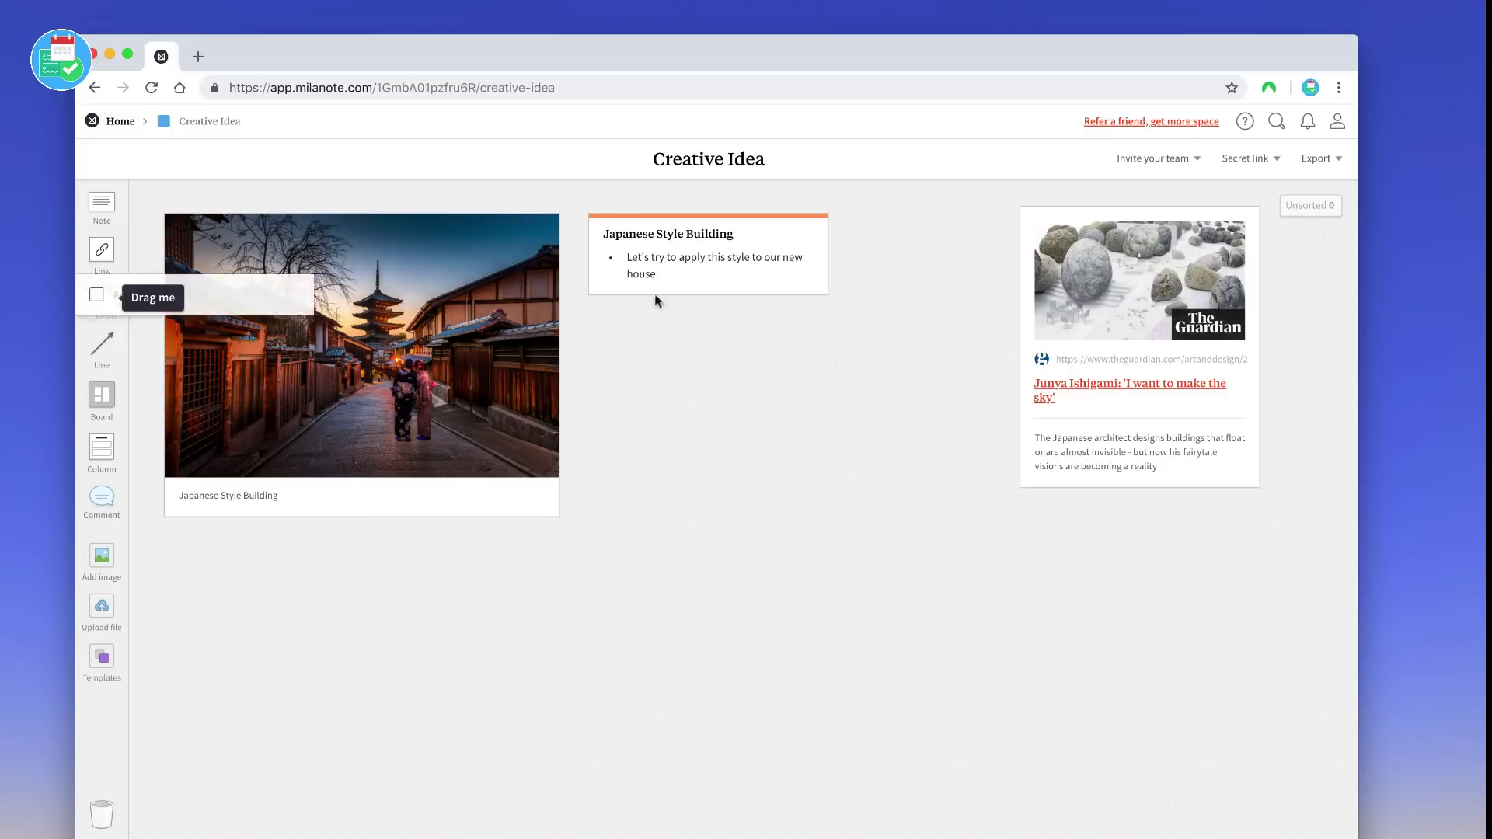
Step: Create a to-do card titled 'List of Places to Visit in Japan' below the note
left_click_drag(105, 303, 635, 338)
left_click(653, 336)
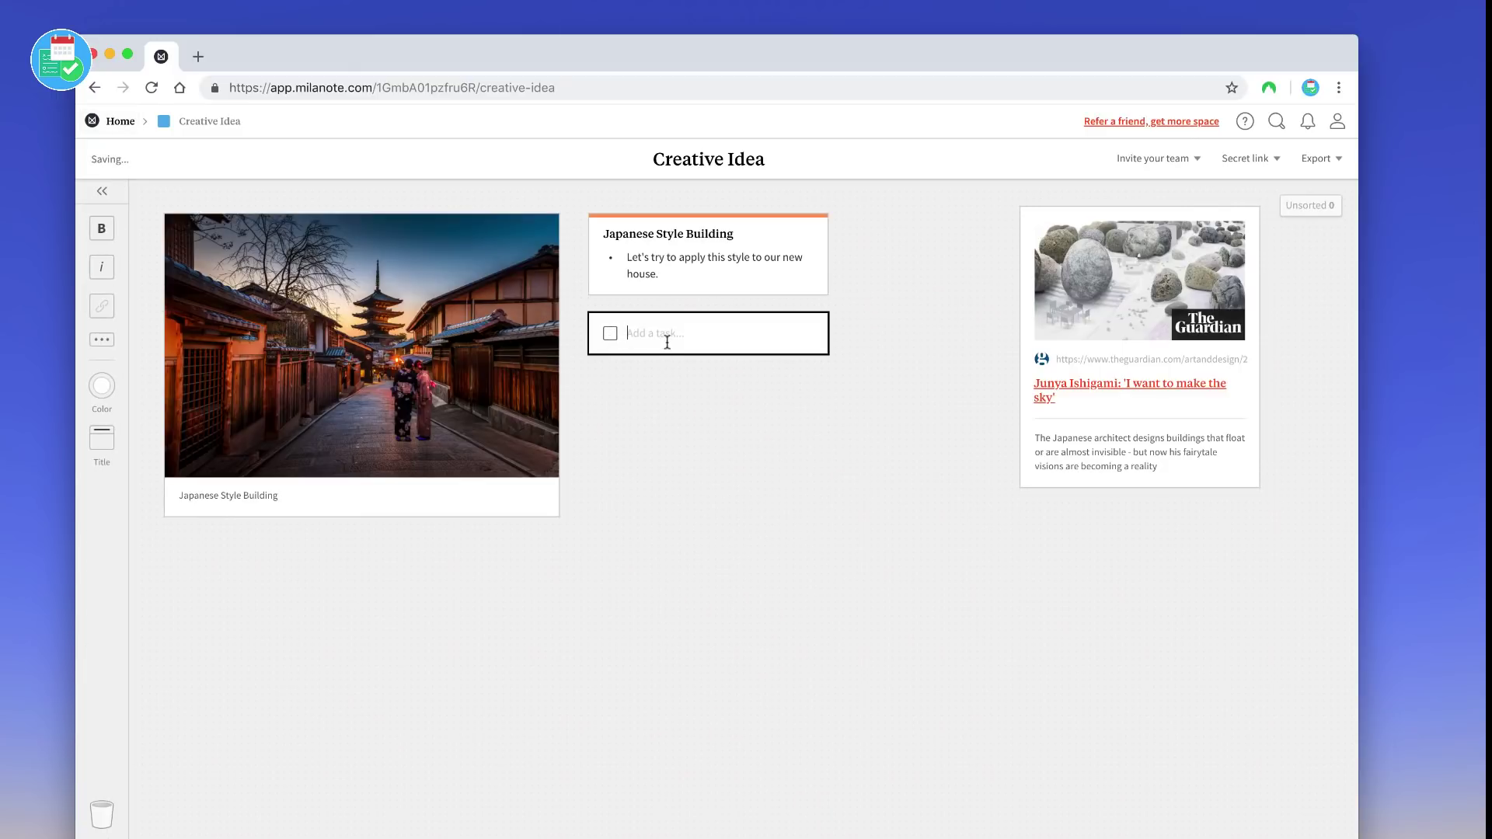
left_click(103, 440)
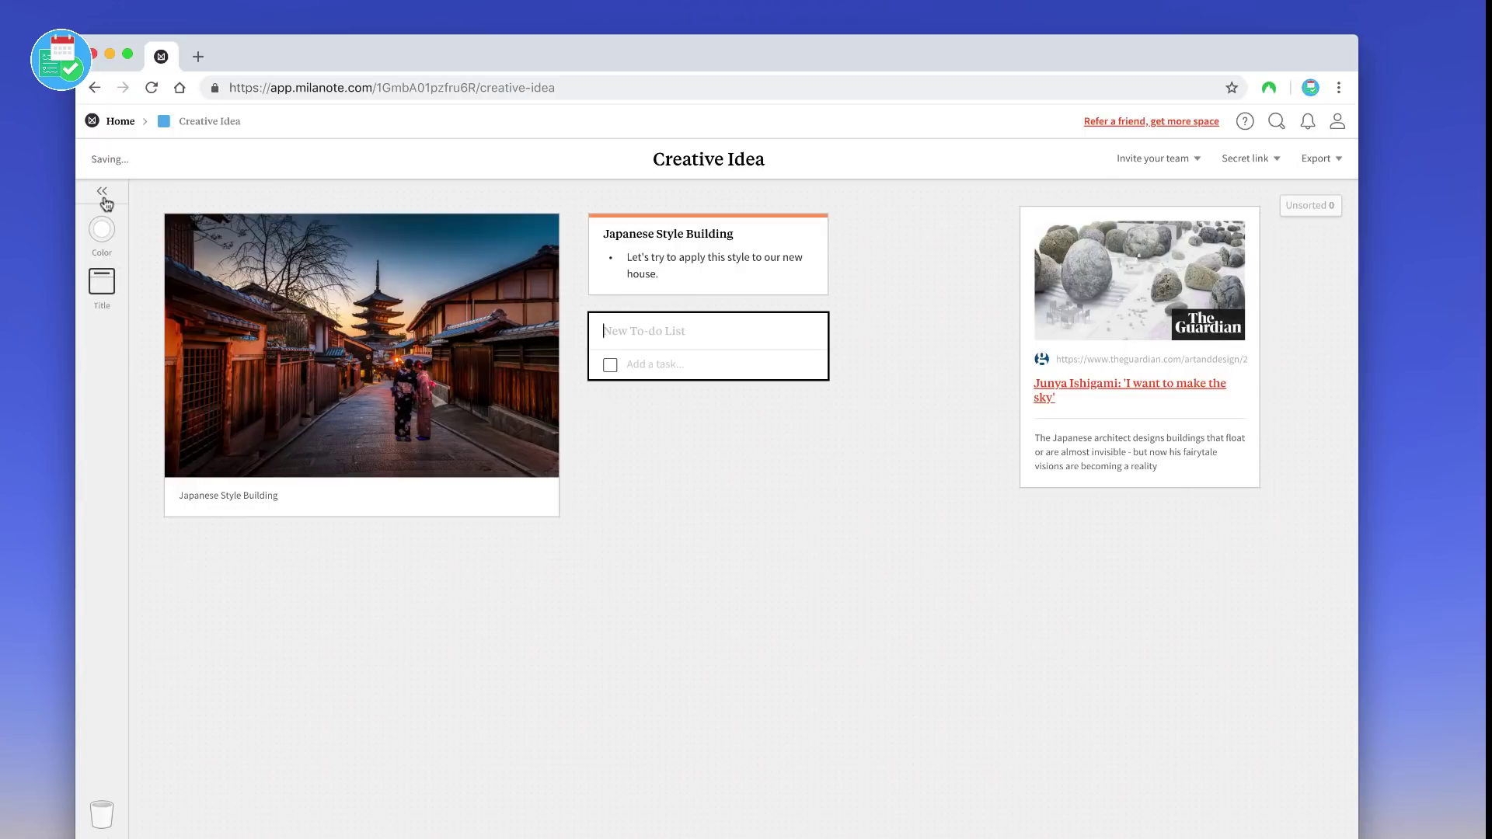
type("List of Pla")
type("ces to Visit in Japan")
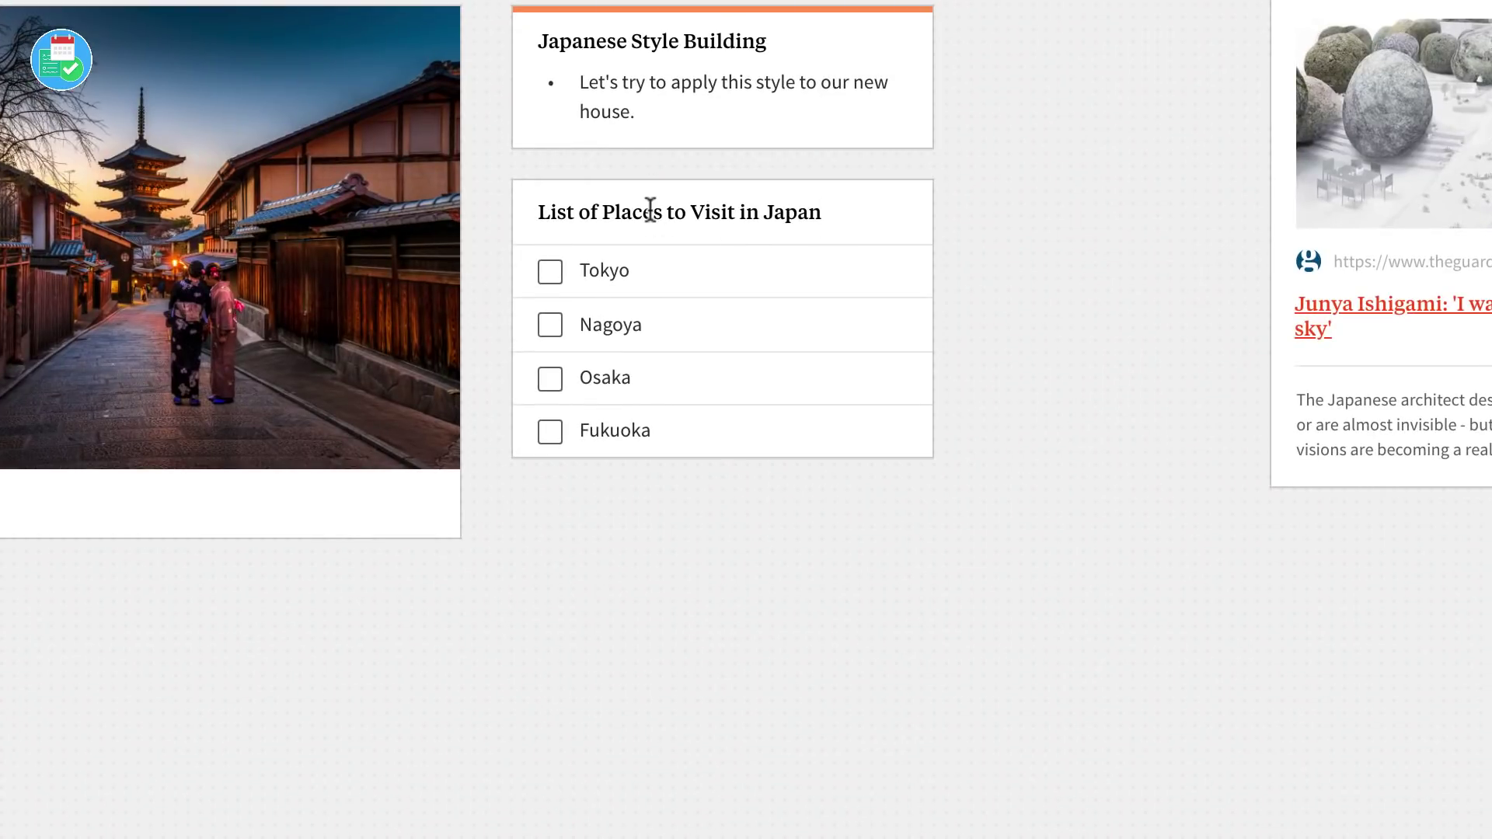
Step: Move Nagoya above Tokyo to the top of the list and tick it done
left_click(651, 211)
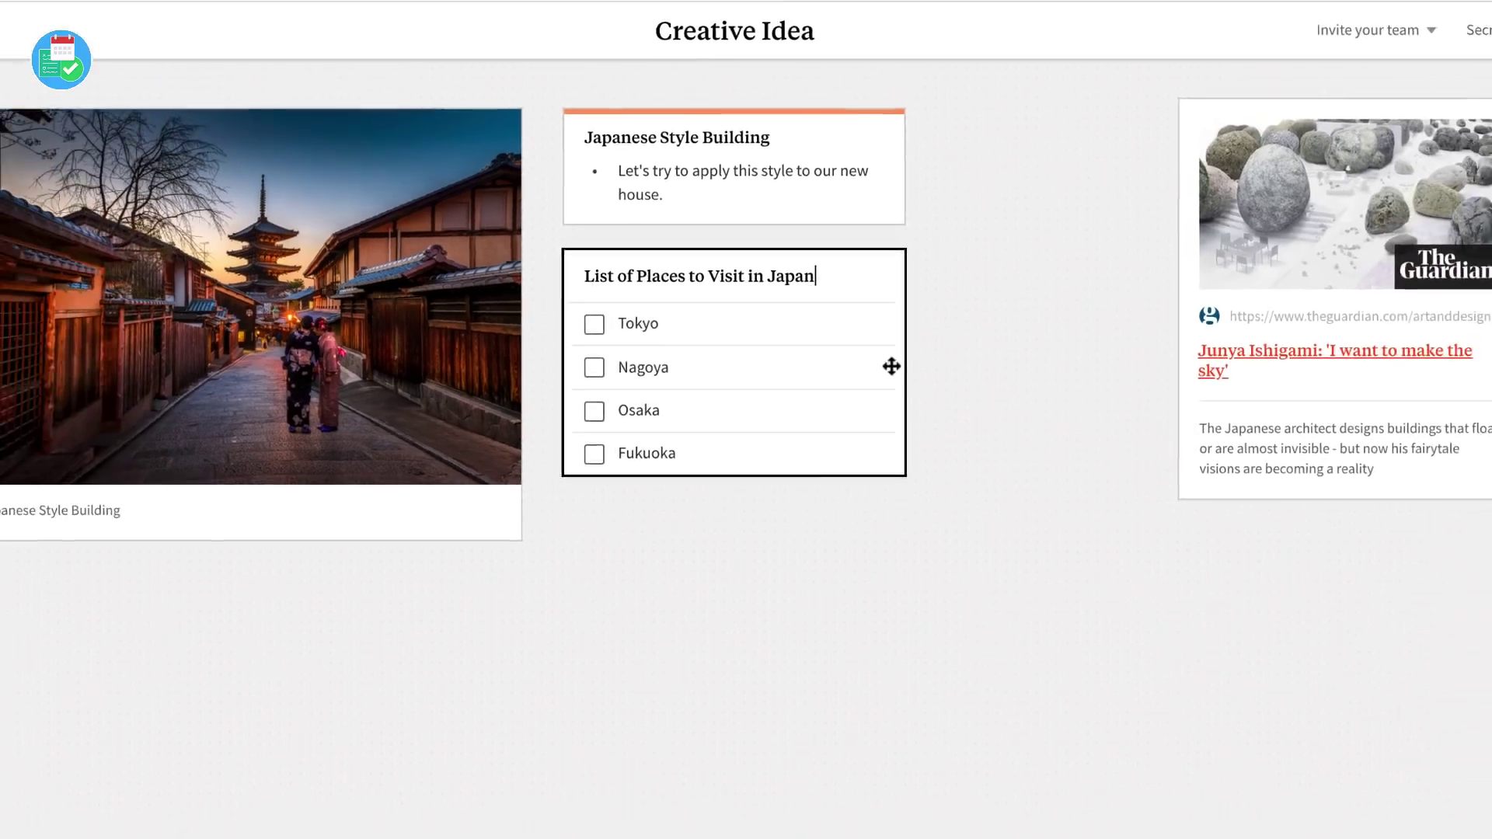
left_click_drag(914, 324, 916, 387)
left_click_drag(859, 457, 863, 368)
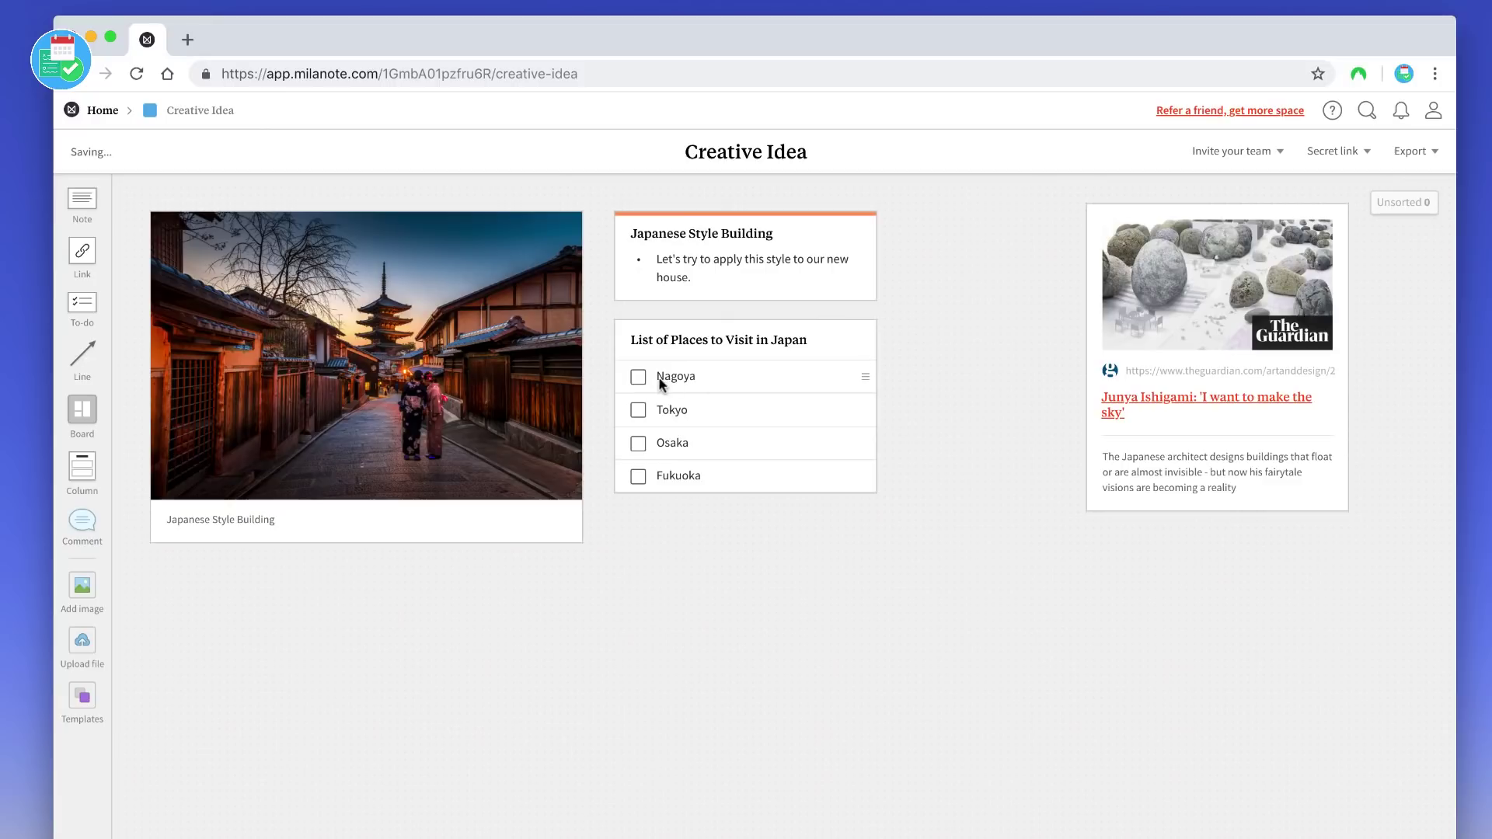
left_click(638, 376)
left_click(84, 356)
left_click(598, 553)
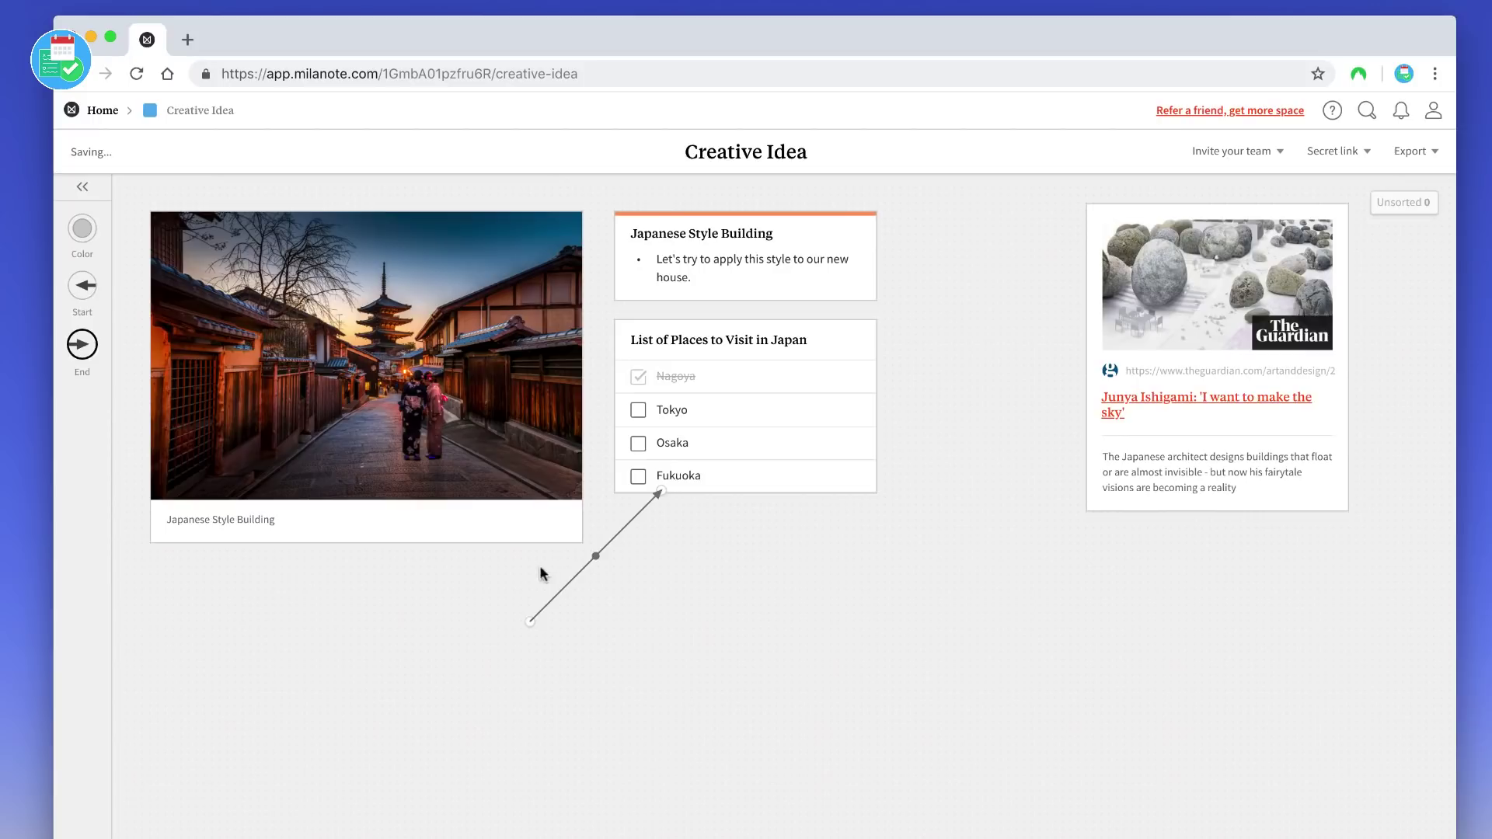
left_click_drag(529, 620, 832, 583)
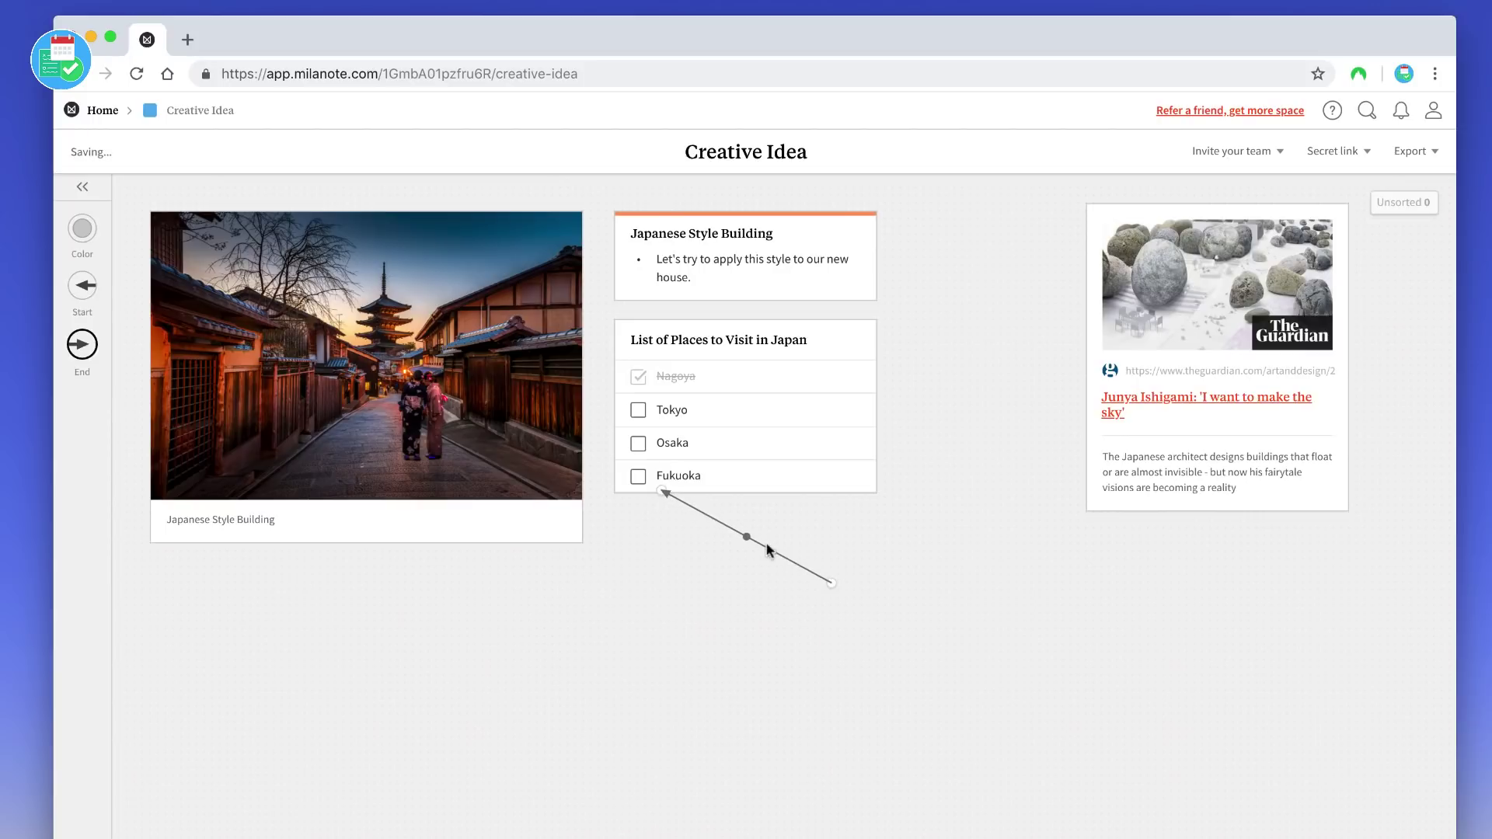
left_click_drag(747, 540, 794, 476)
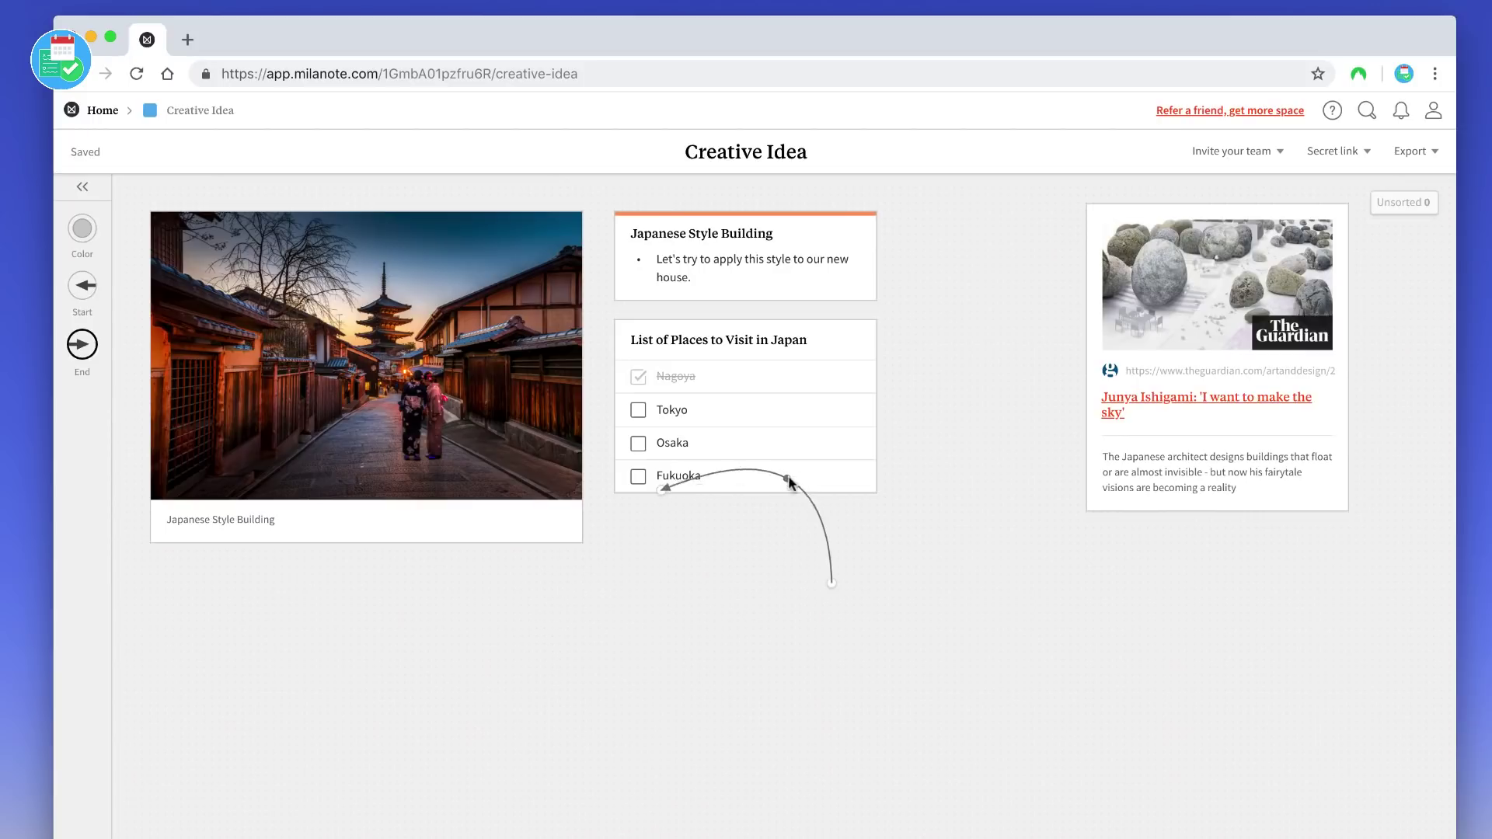
mouse_move(794, 472)
left_mouse_down()
mouse_move(785, 515)
mouse_move(733, 252)
left_mouse_up()
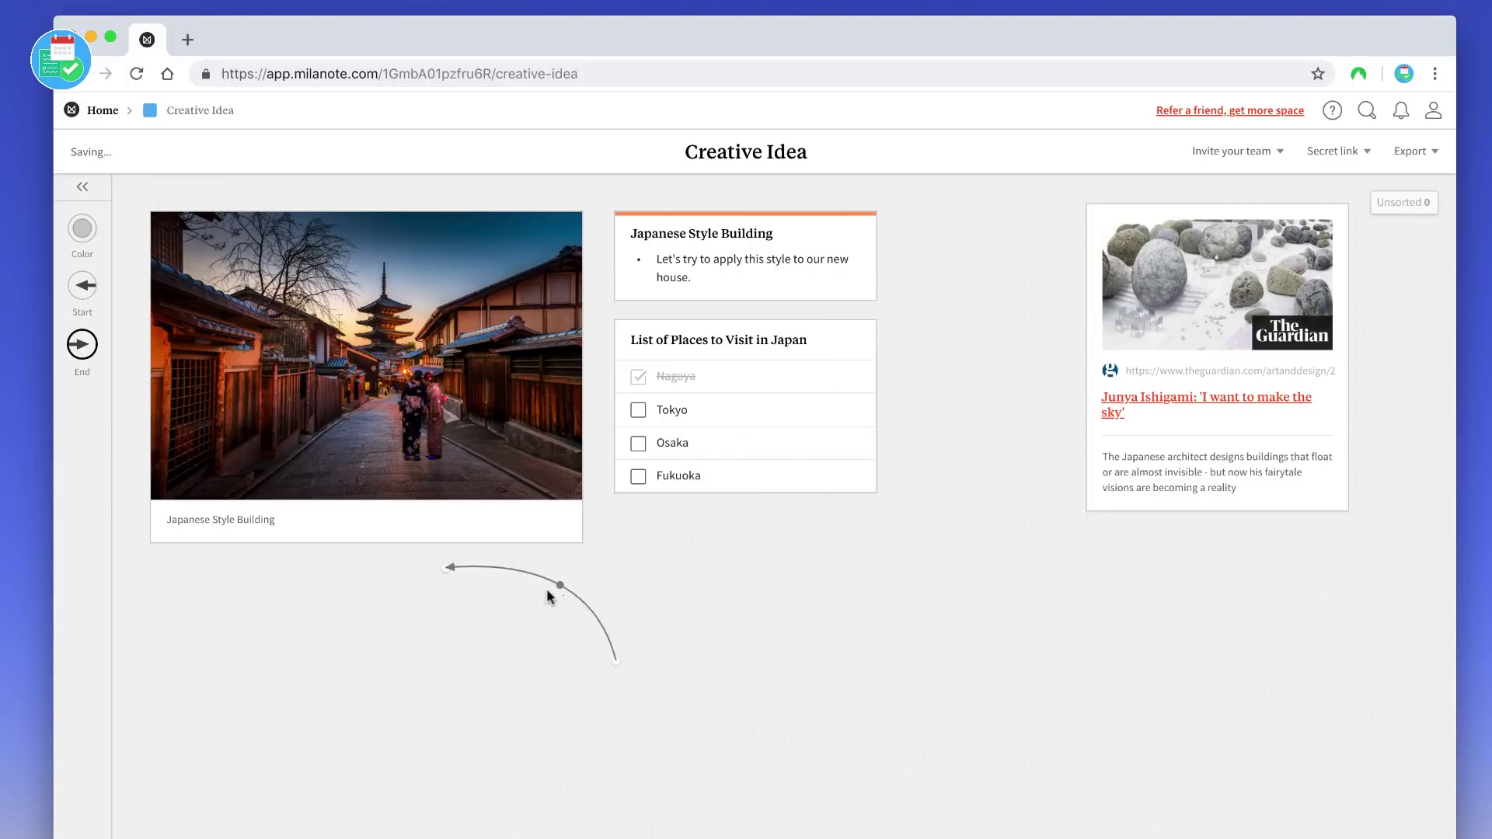
left_click(733, 252)
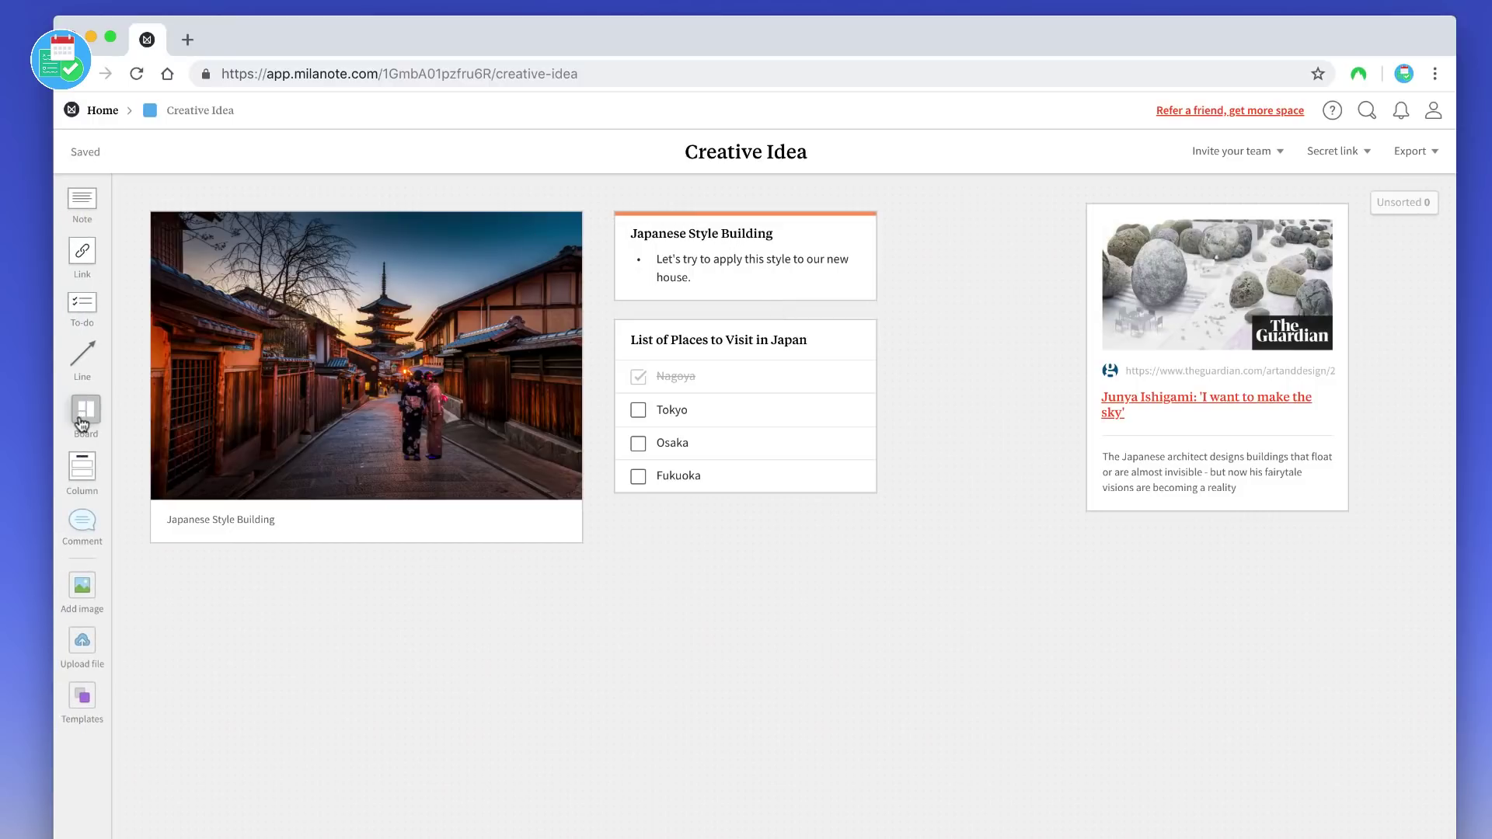
Step: Create a board titled 'Building Designs', open it once, then return to Creative Idea
left_click_drag(81, 418, 950, 236)
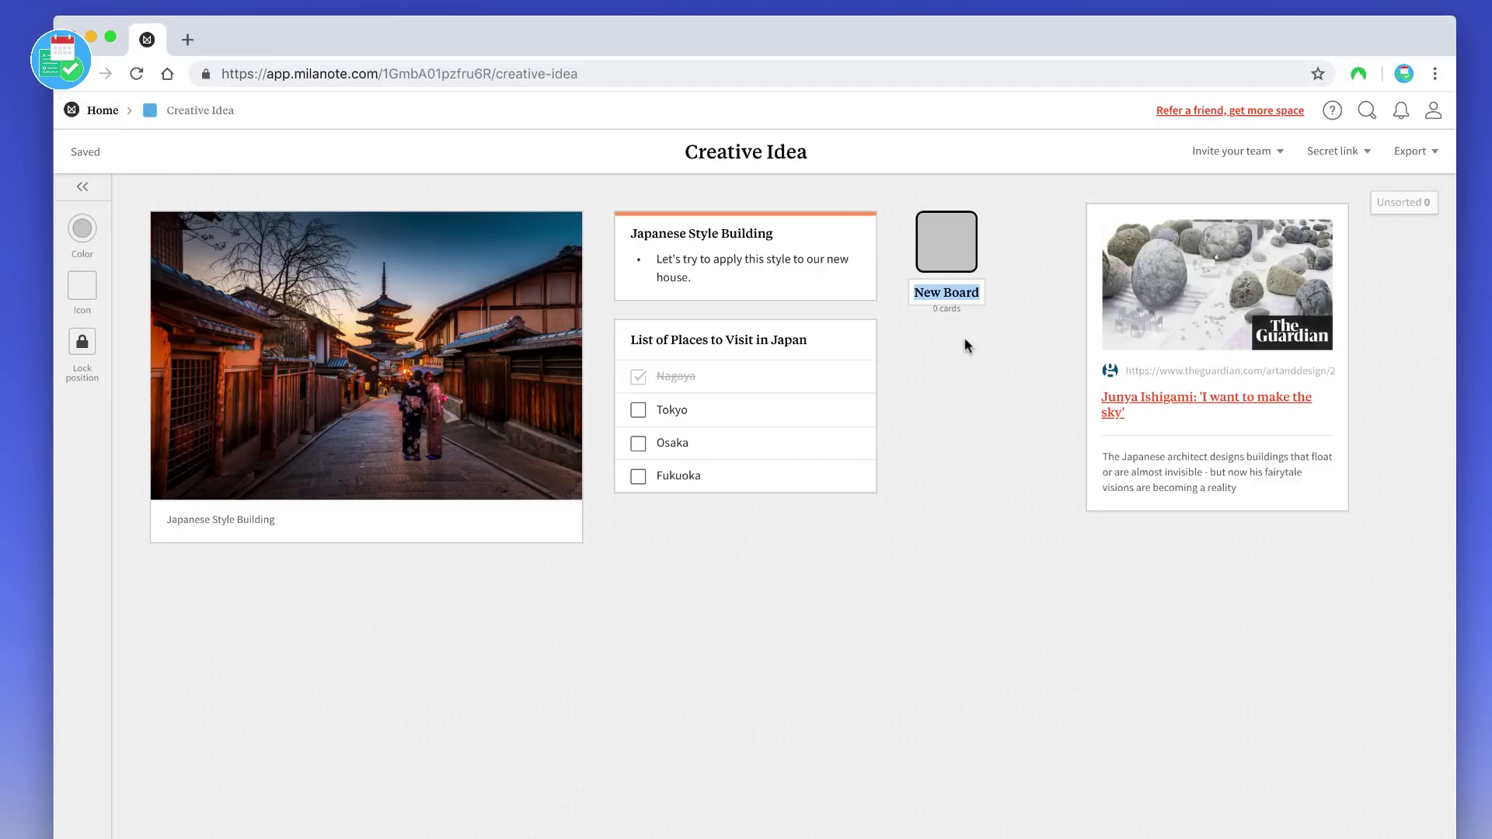
key("BackSpace")
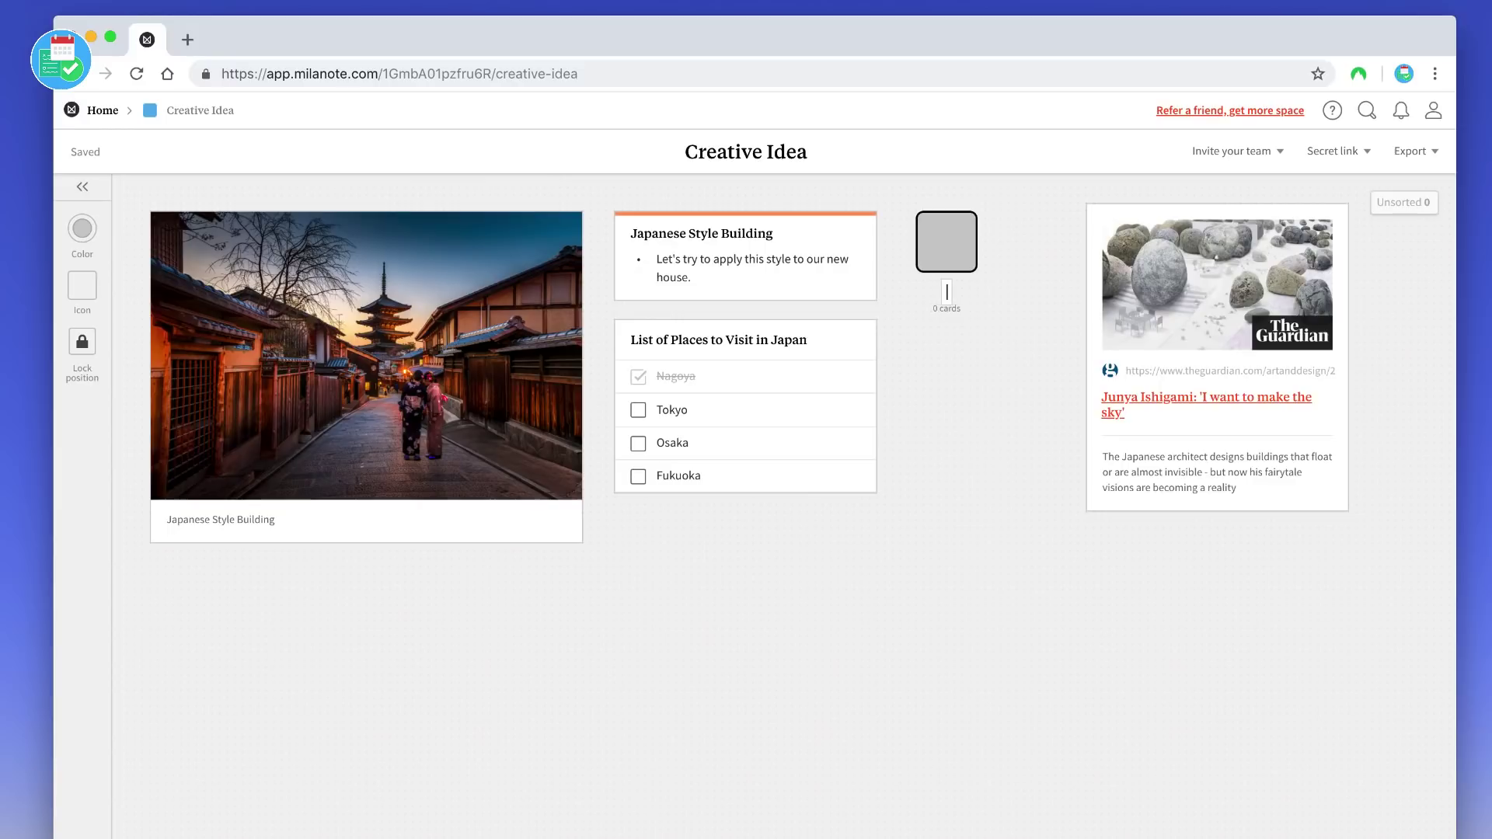
type("Building")
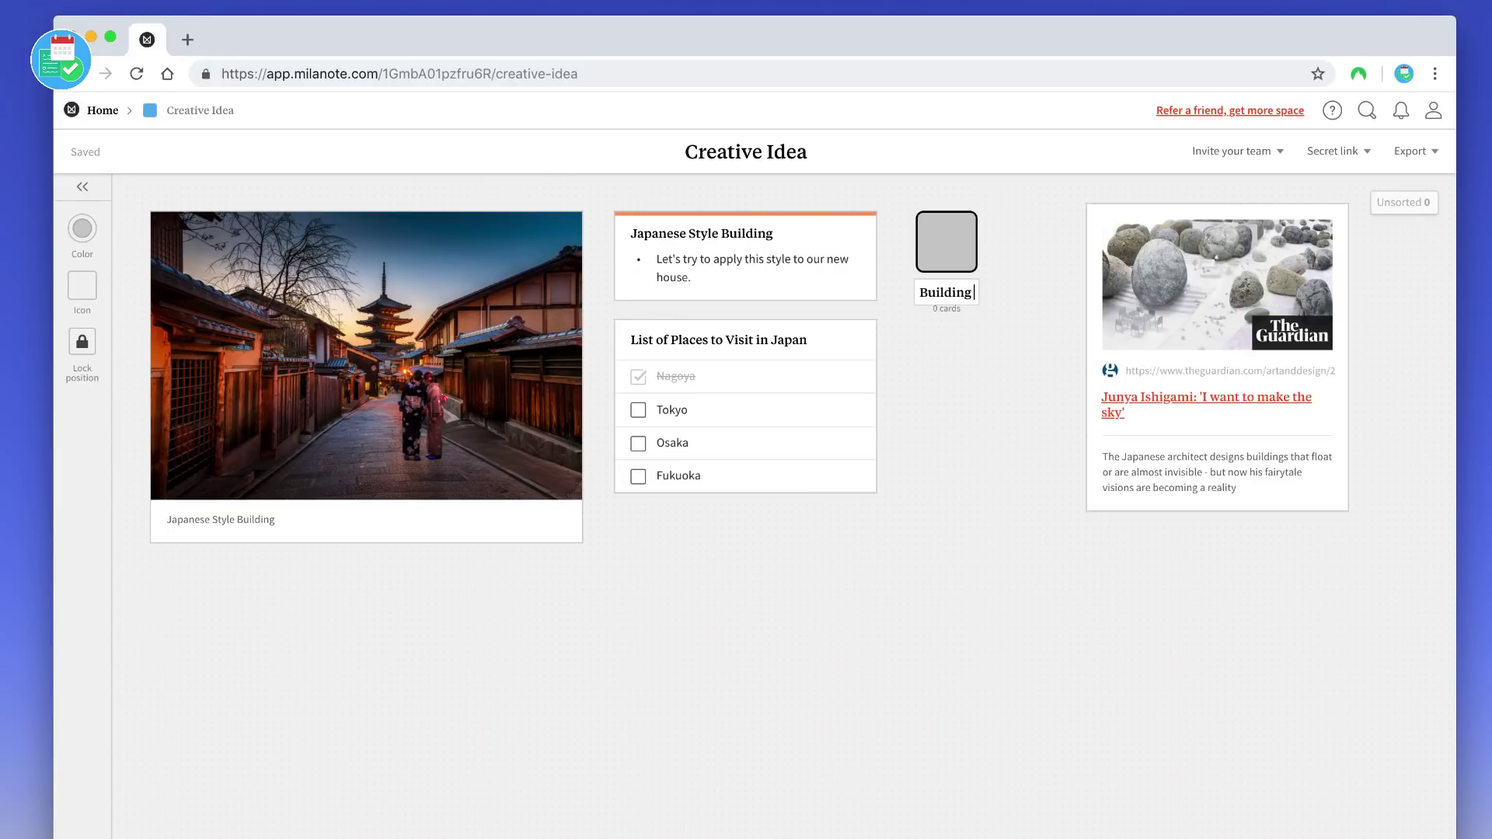
type(" DSesigns")
key("Return")
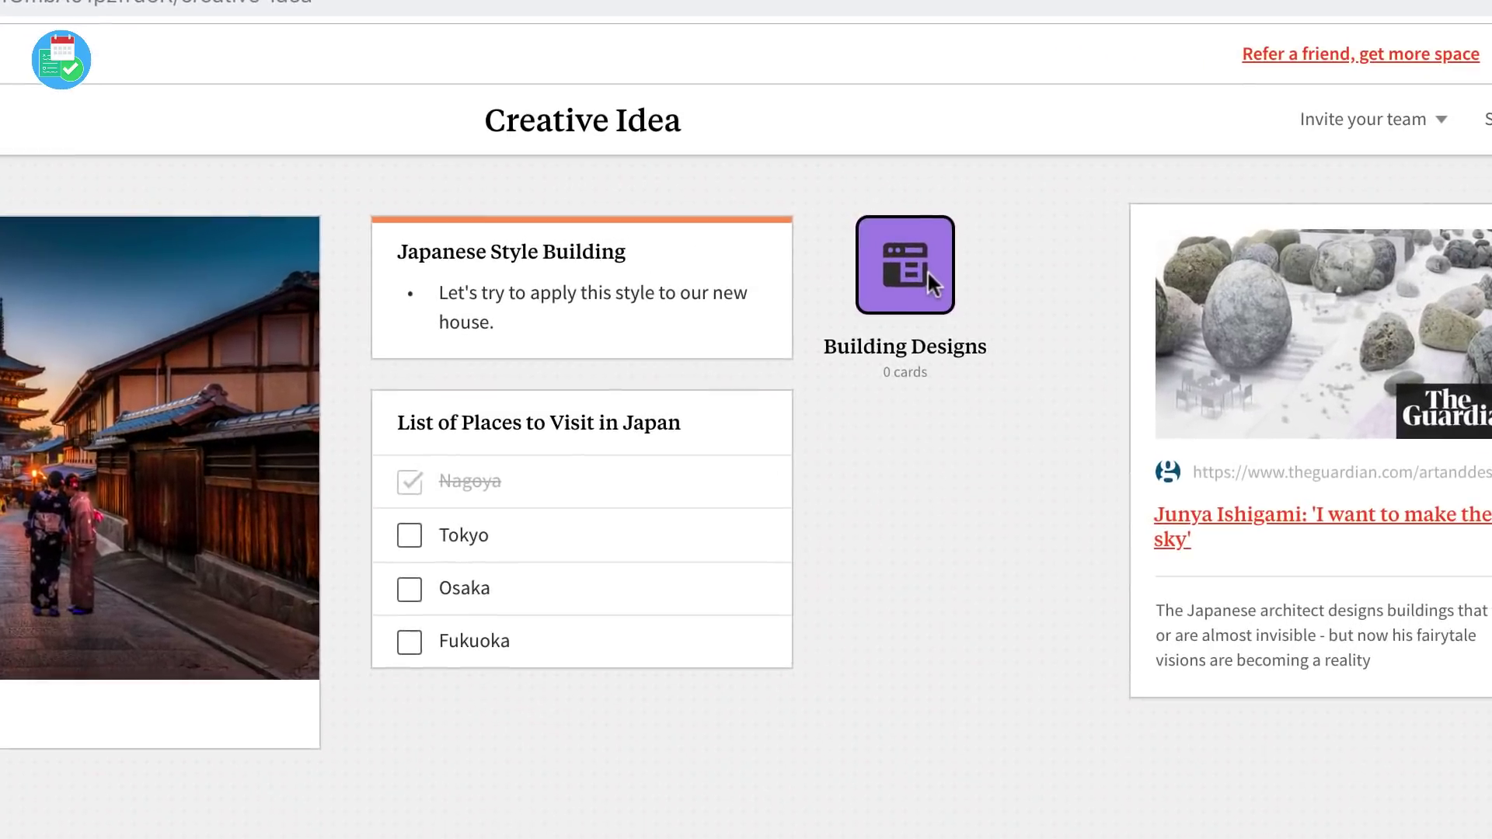
double_click(927, 270)
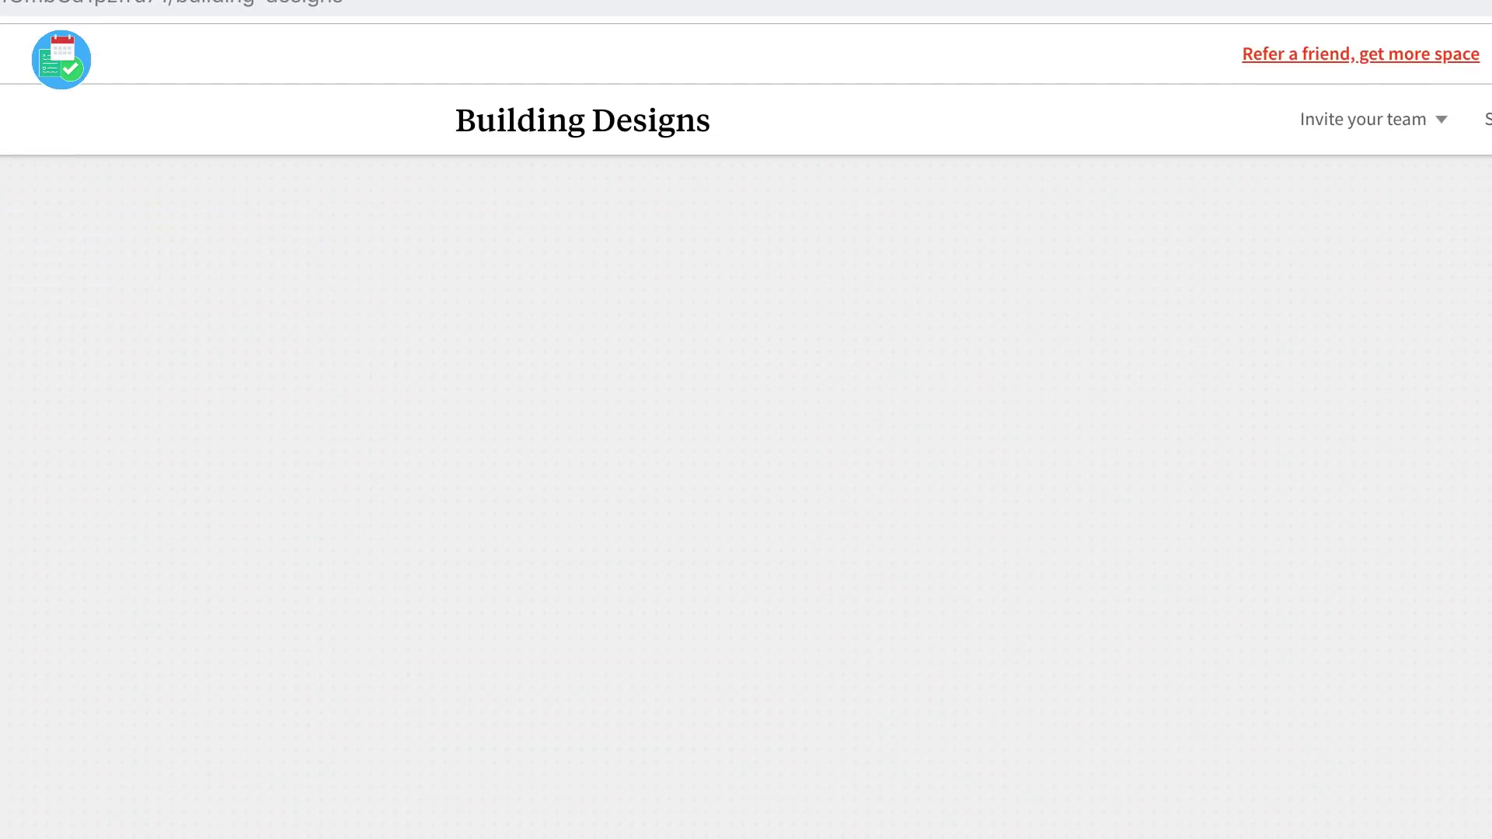
key("alt+Left")
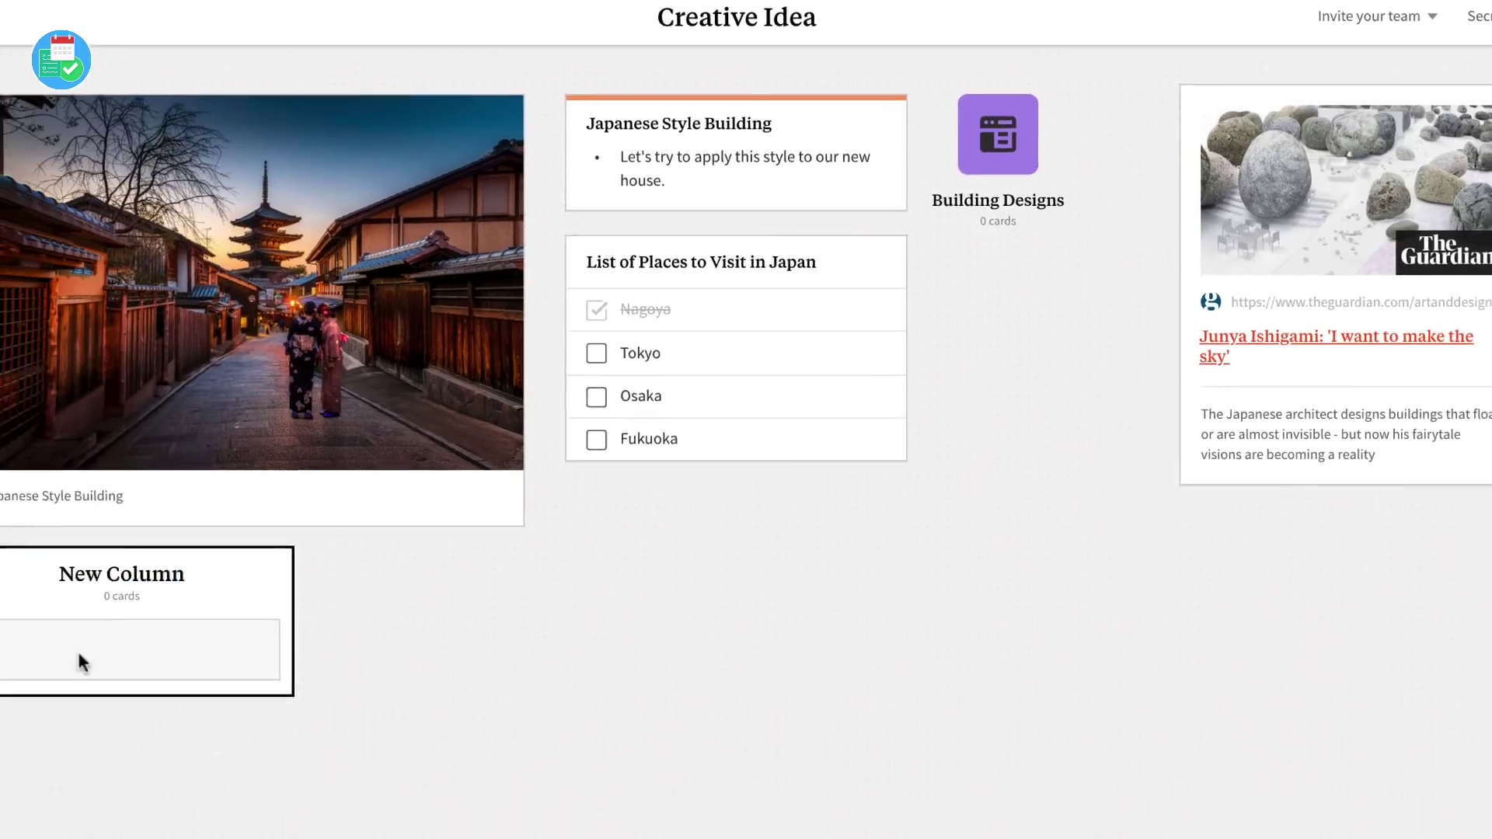
Step: Title the new column 'Board' and write a note card inside it
double_click(300, 433)
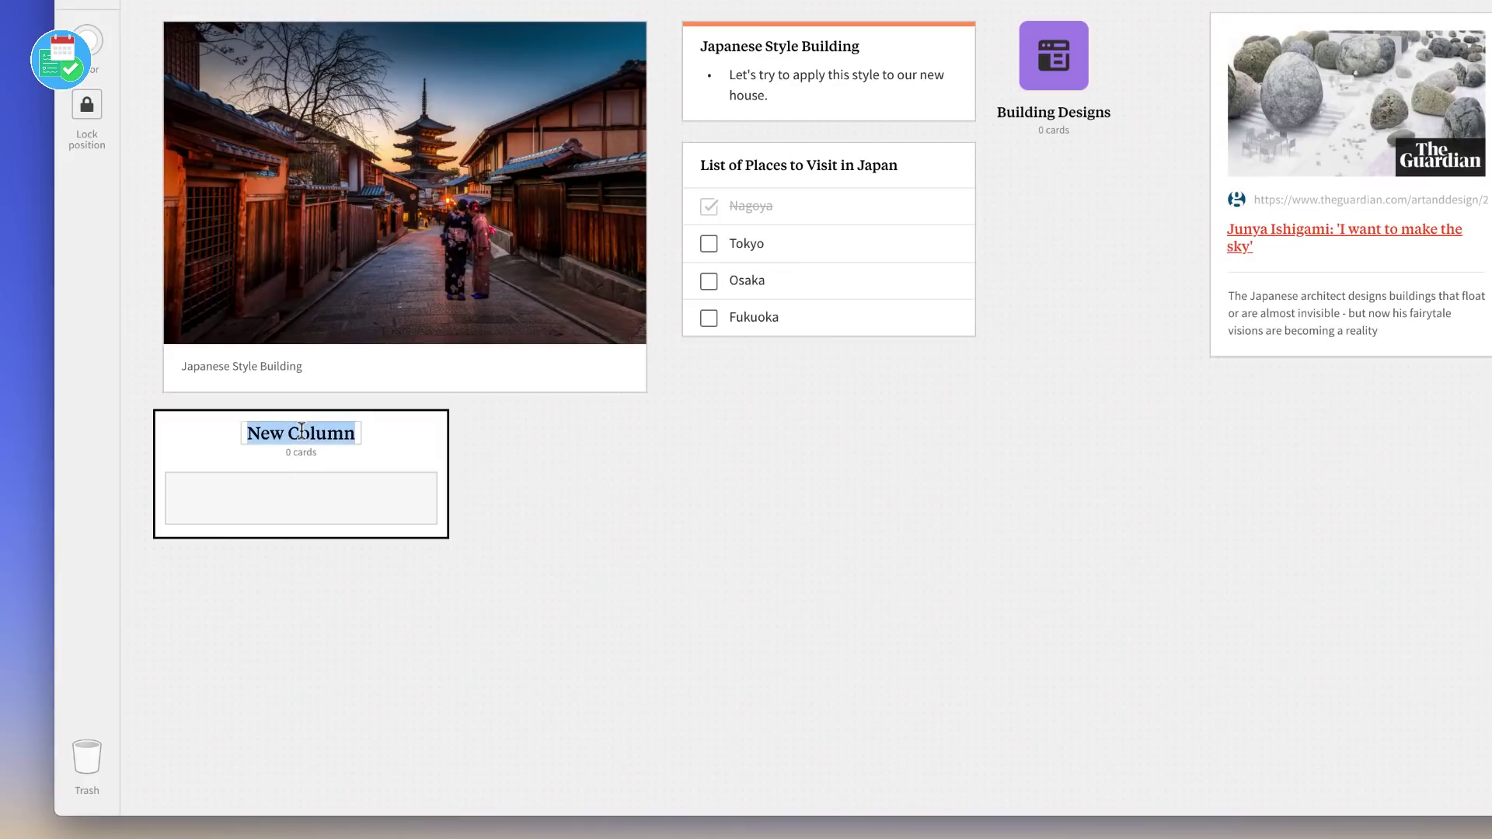
type("B")
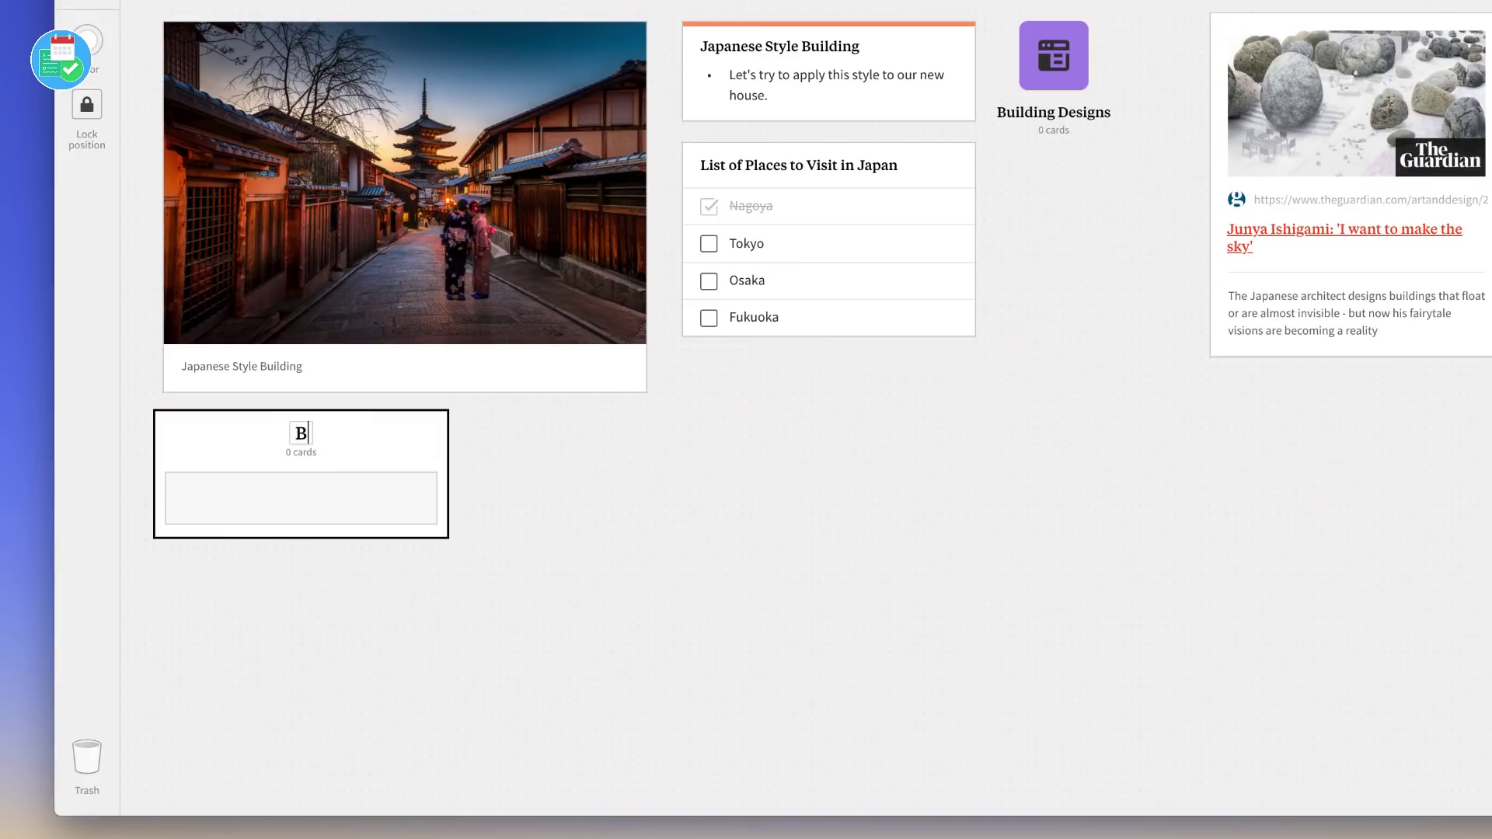
type("oard")
key("Return")
left_click(328, 511)
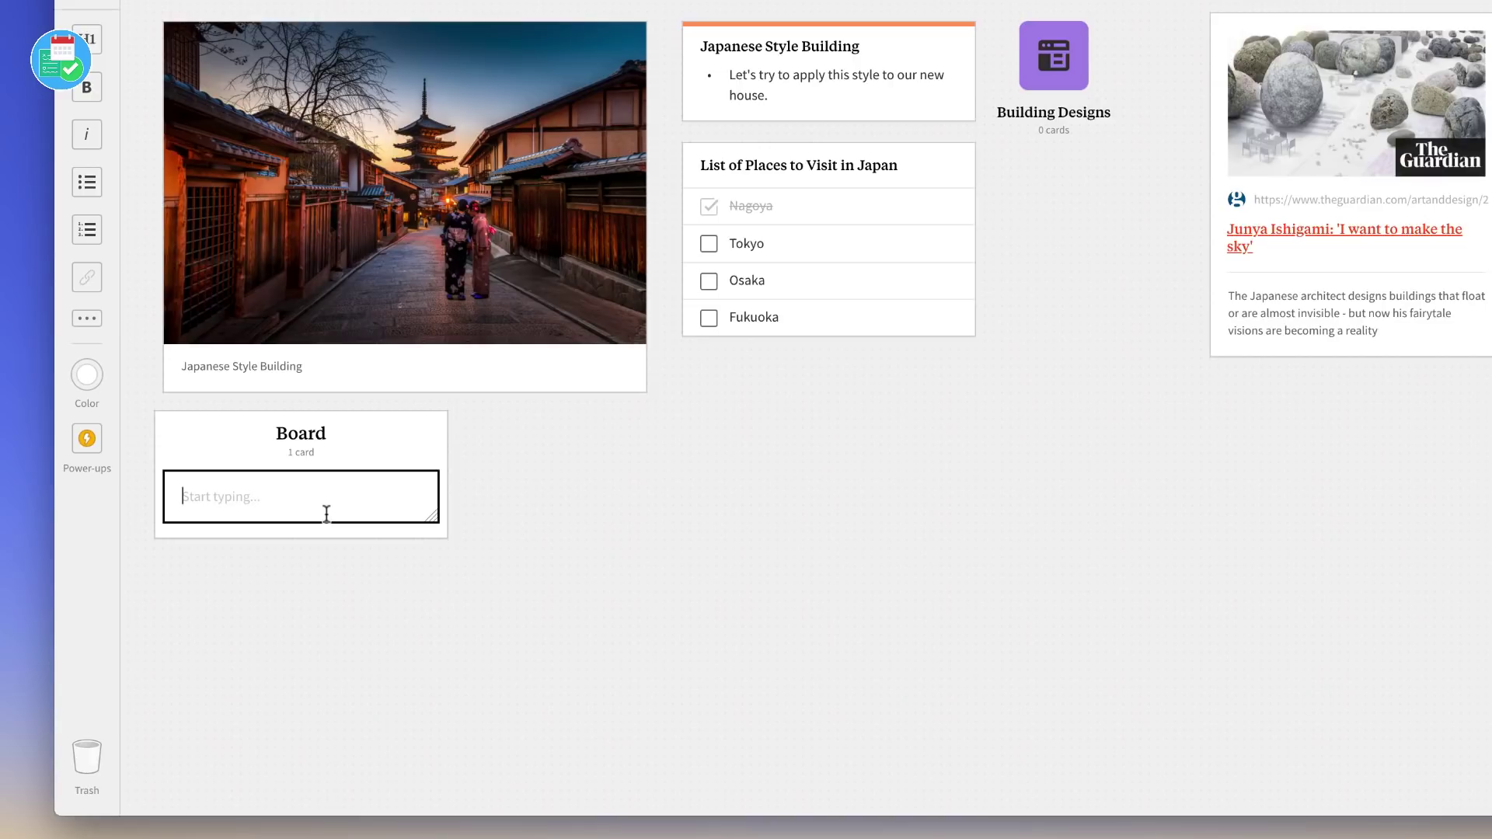
type("Alternative ")
type("Places in Japan")
key("Return")
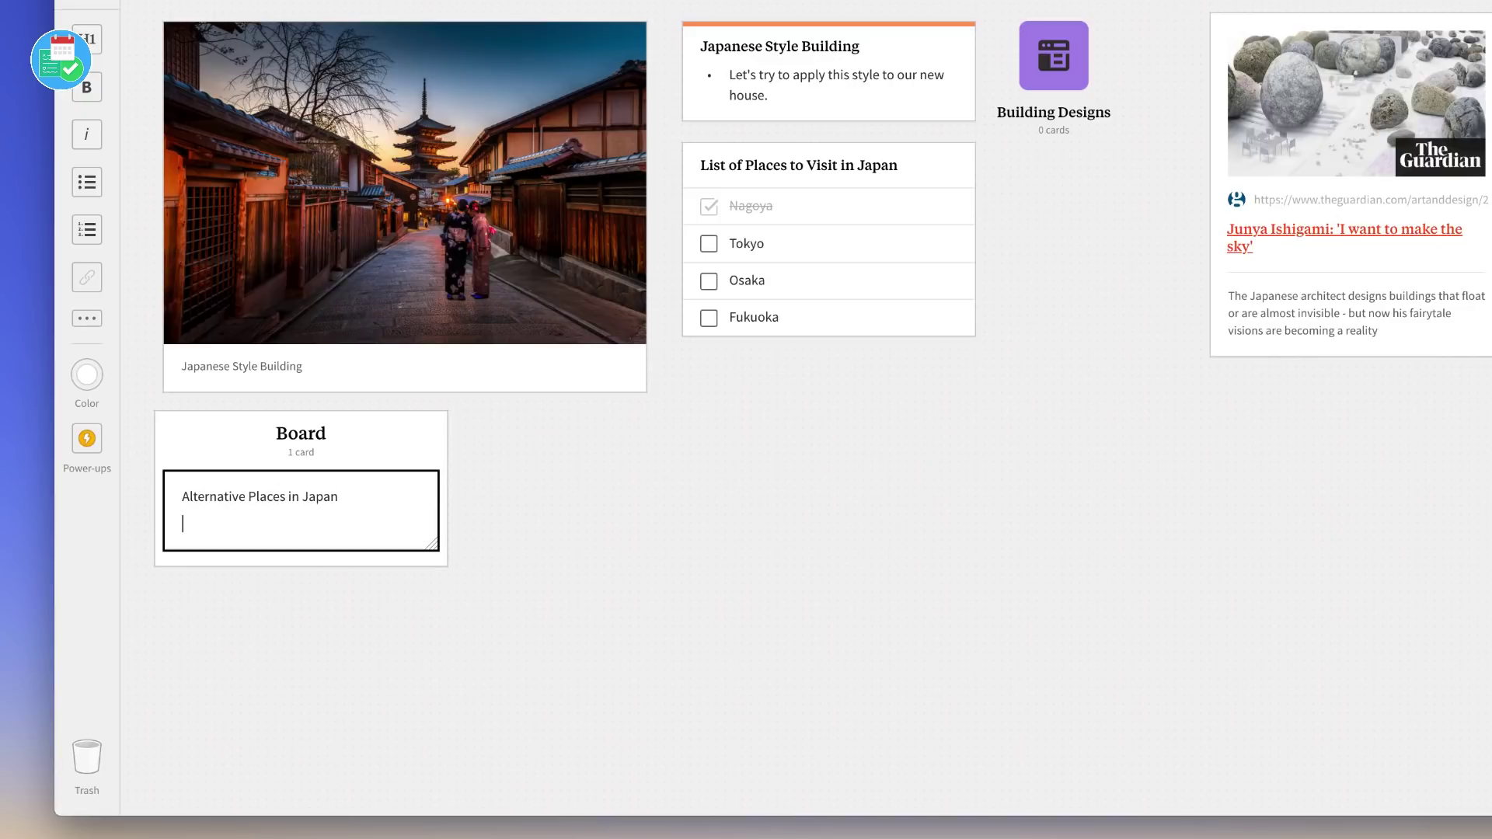
left_click(478, 523)
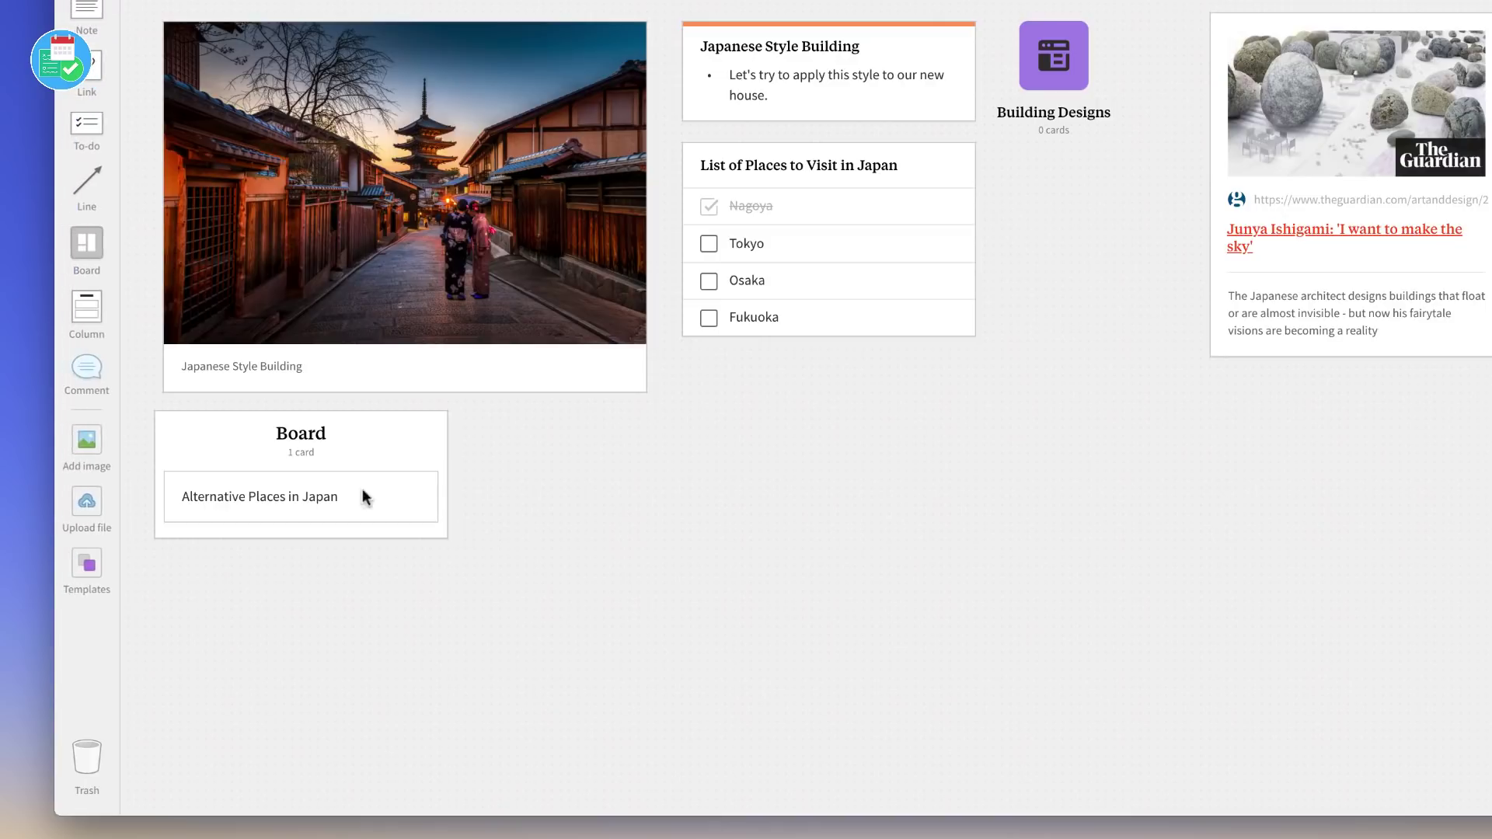
Step: Move the 'Alternative Places in Japan' note into the Board card, fix its text, and place the card beneath the to-do list
mouse_move(362, 501)
left_mouse_down()
mouse_move(656, 452)
mouse_move(280, 487)
mouse_move(427, 519)
left_mouse_up()
double_click(319, 497)
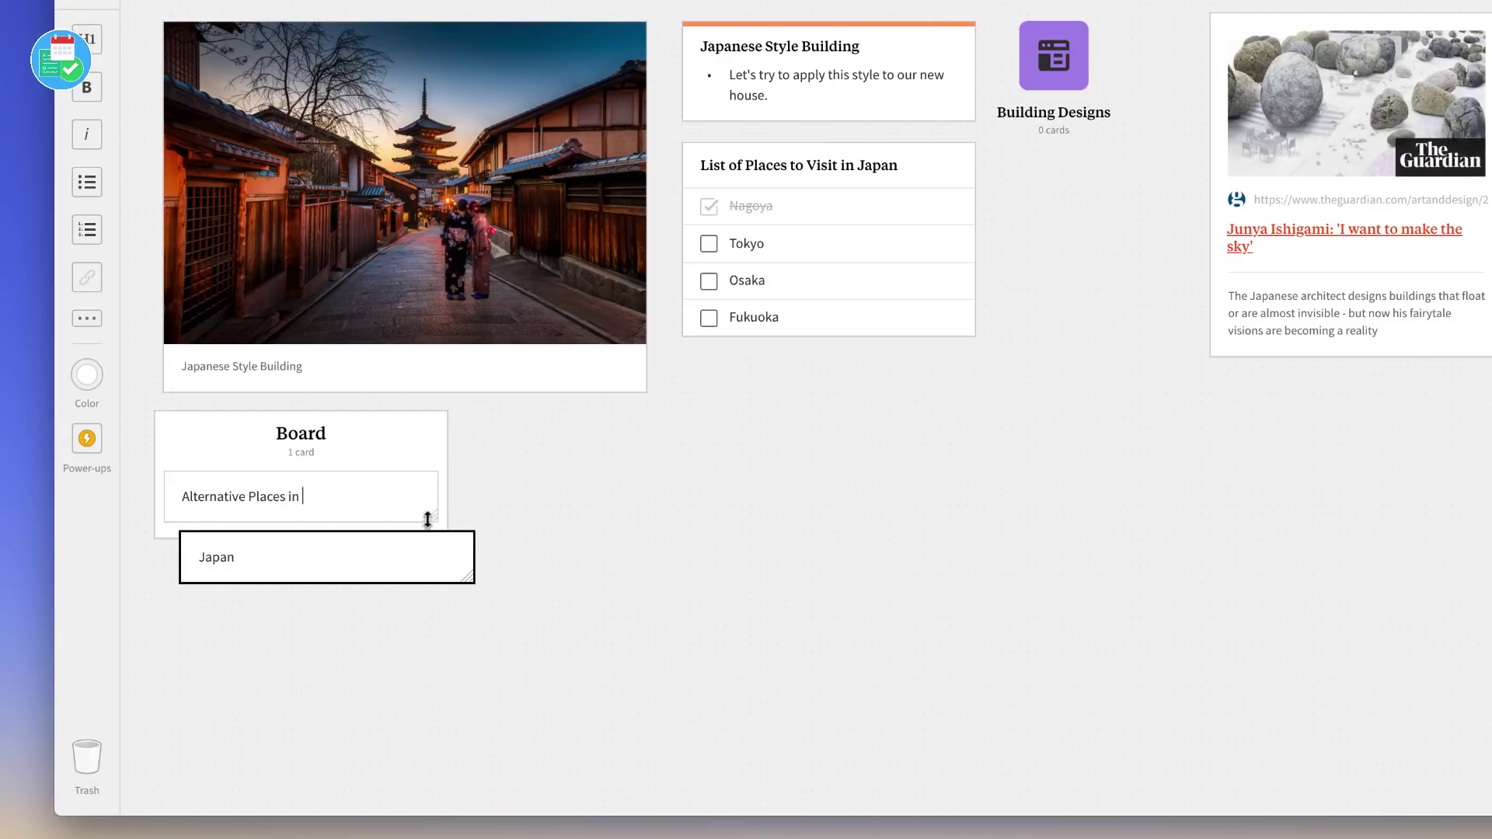
key("ctrl+z")
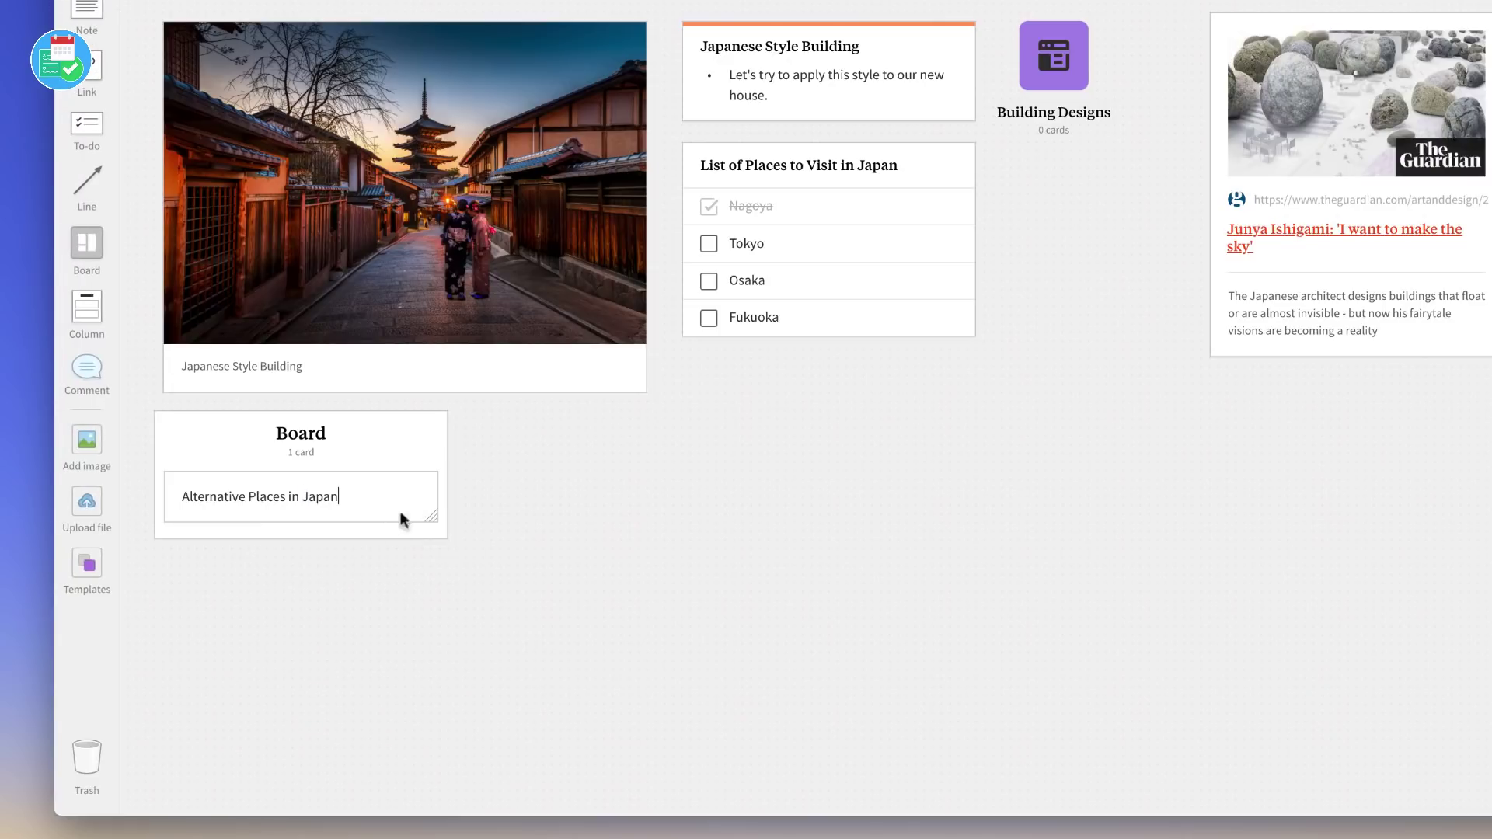
left_click(293, 495)
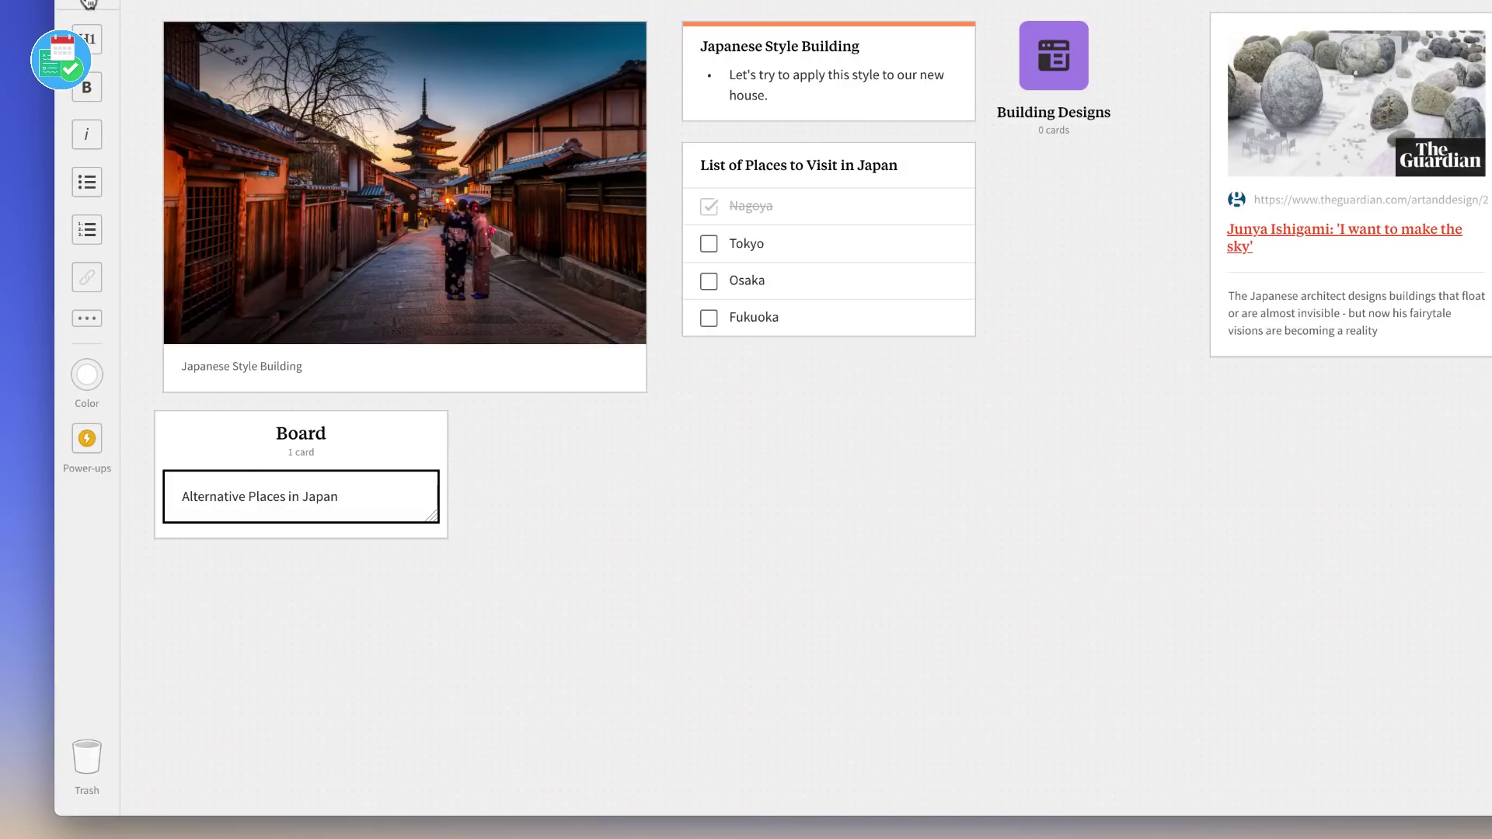
left_click(452, 503)
left_click_drag(417, 430, 911, 380)
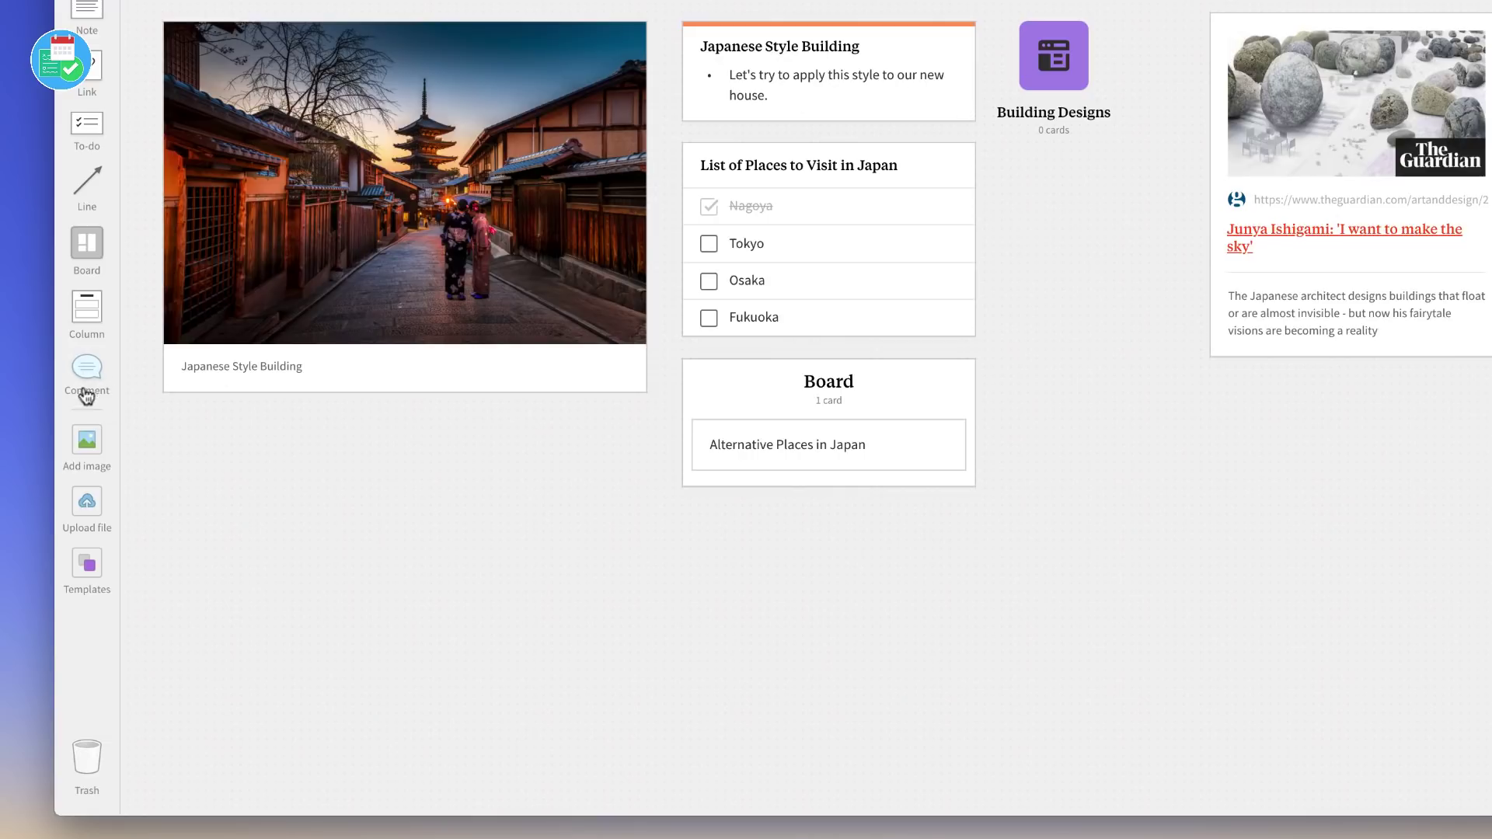
Step: Post the comment 'Why not try another look?' beneath the Japanese Style Building image
left_click_drag(85, 385, 347, 416)
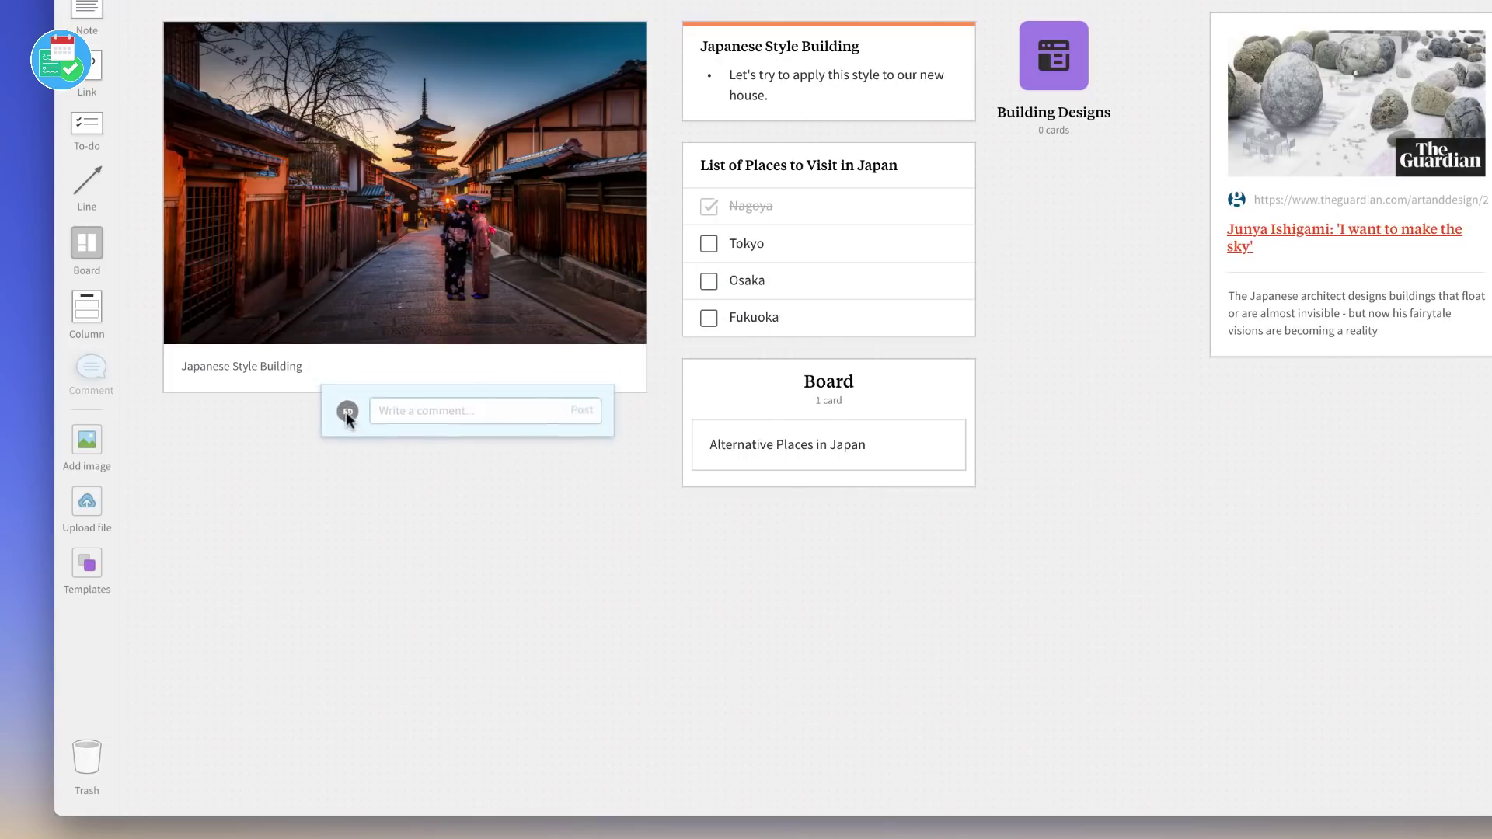
left_click(461, 430)
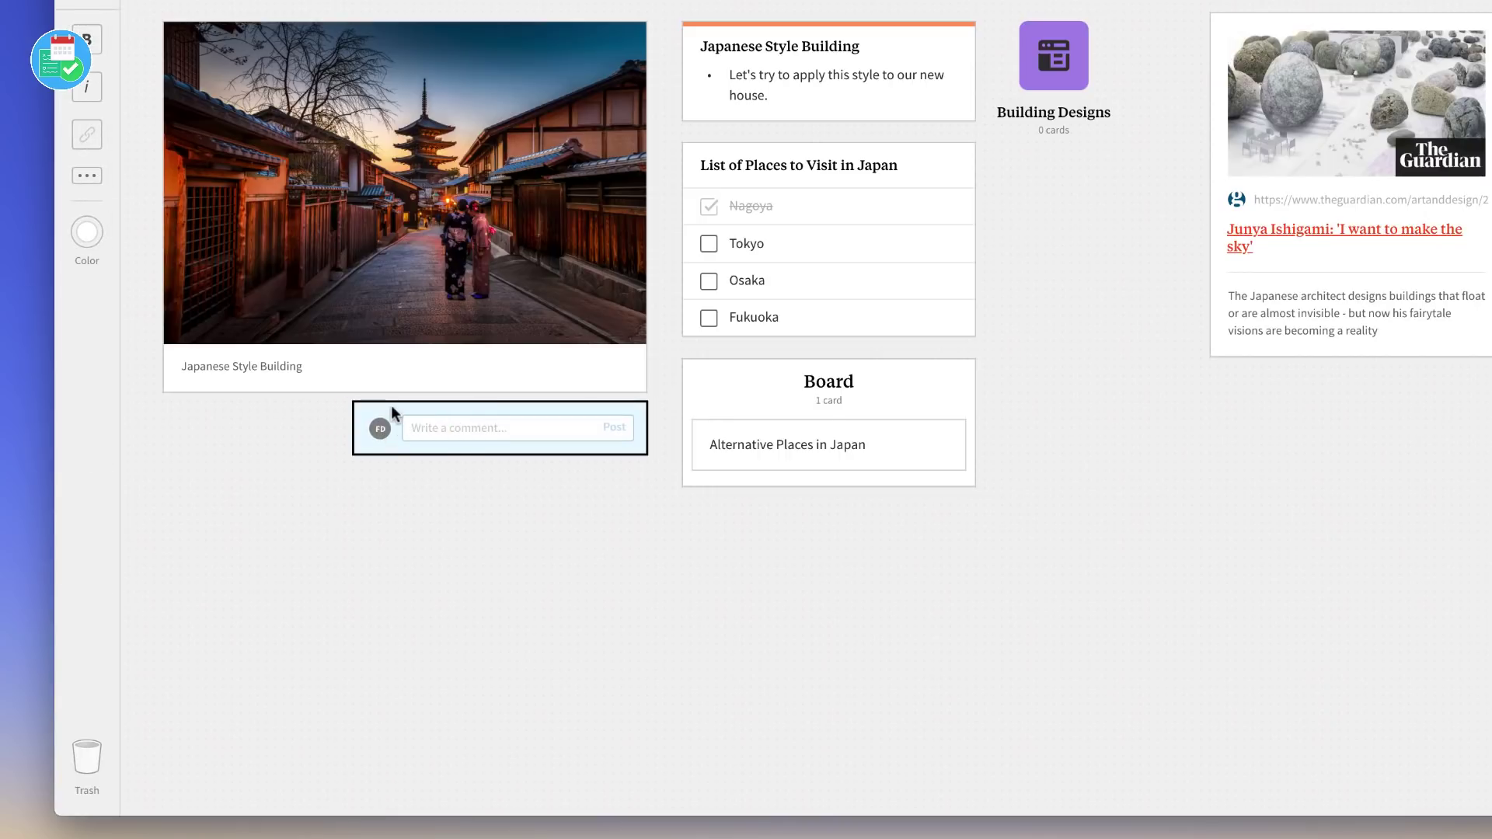
type("Why not try")
type(" anothe r")
key("BackSpace")
type("?")
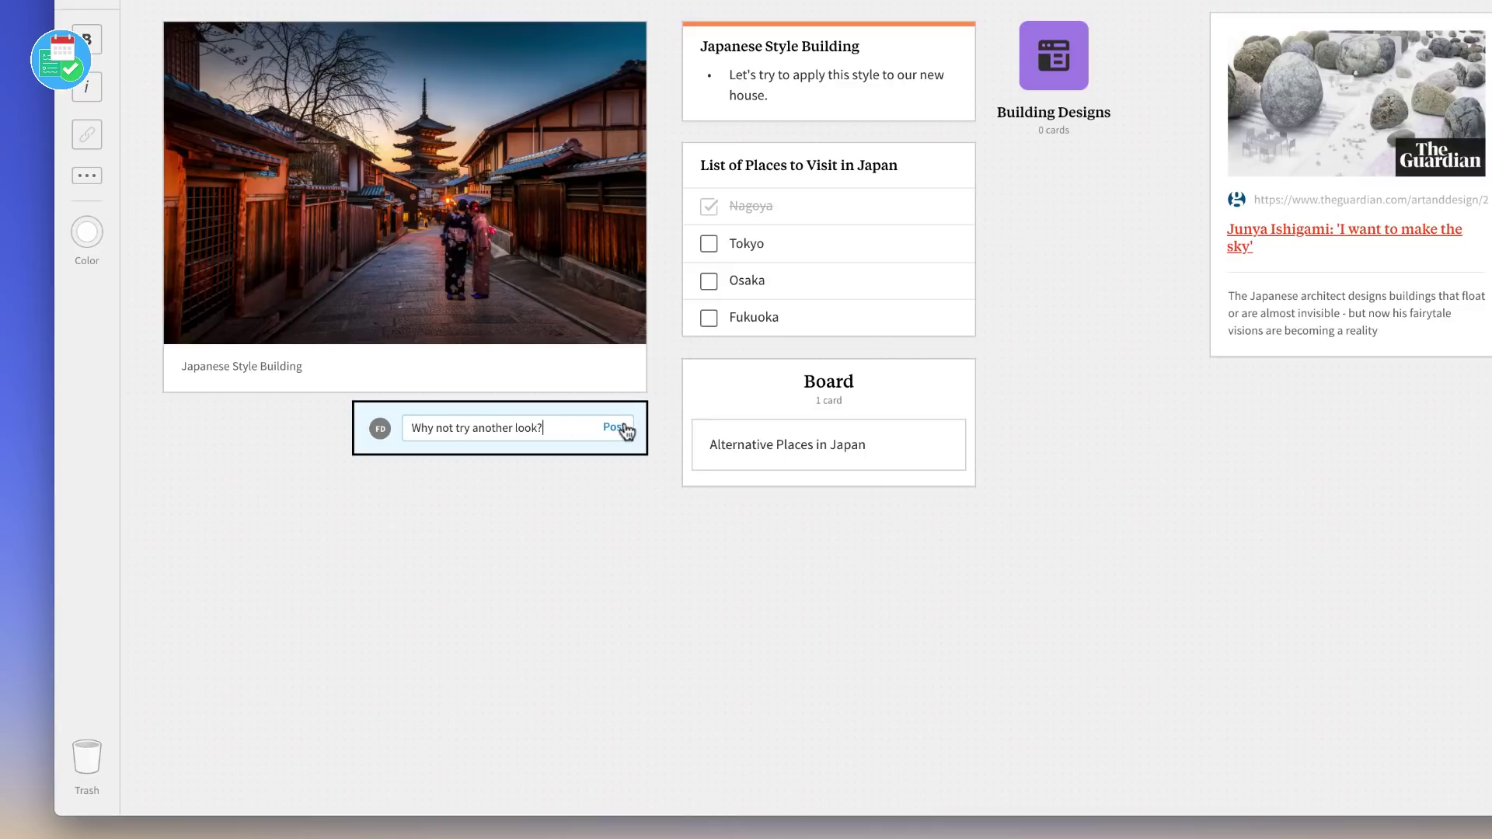
left_click(614, 427)
left_click(486, 575)
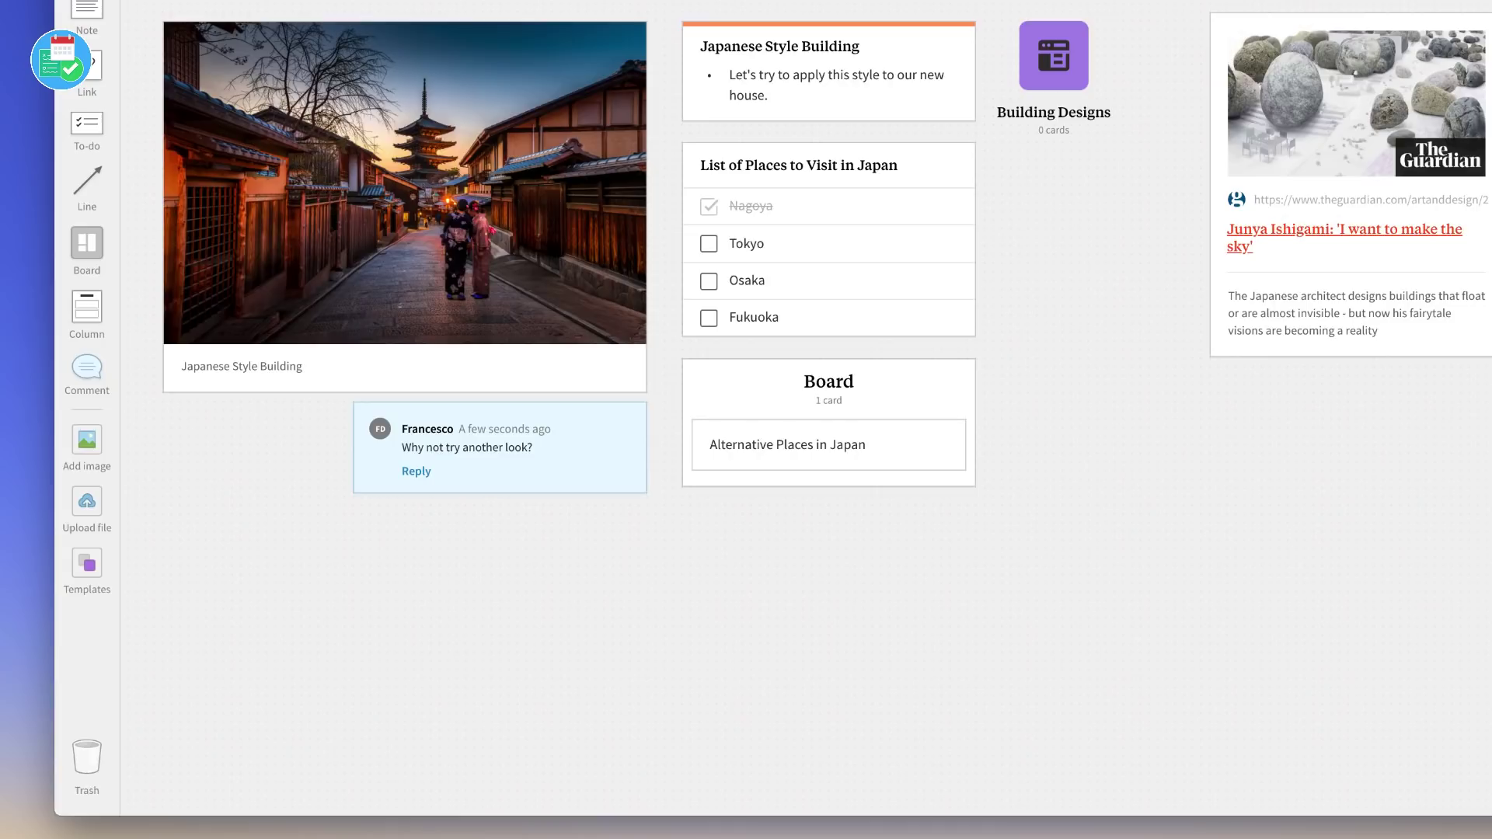
left_click(1194, 450)
Step: Review the invite, secret-link and export options, then view the account summary's Free plan usage
left_click(1270, 4)
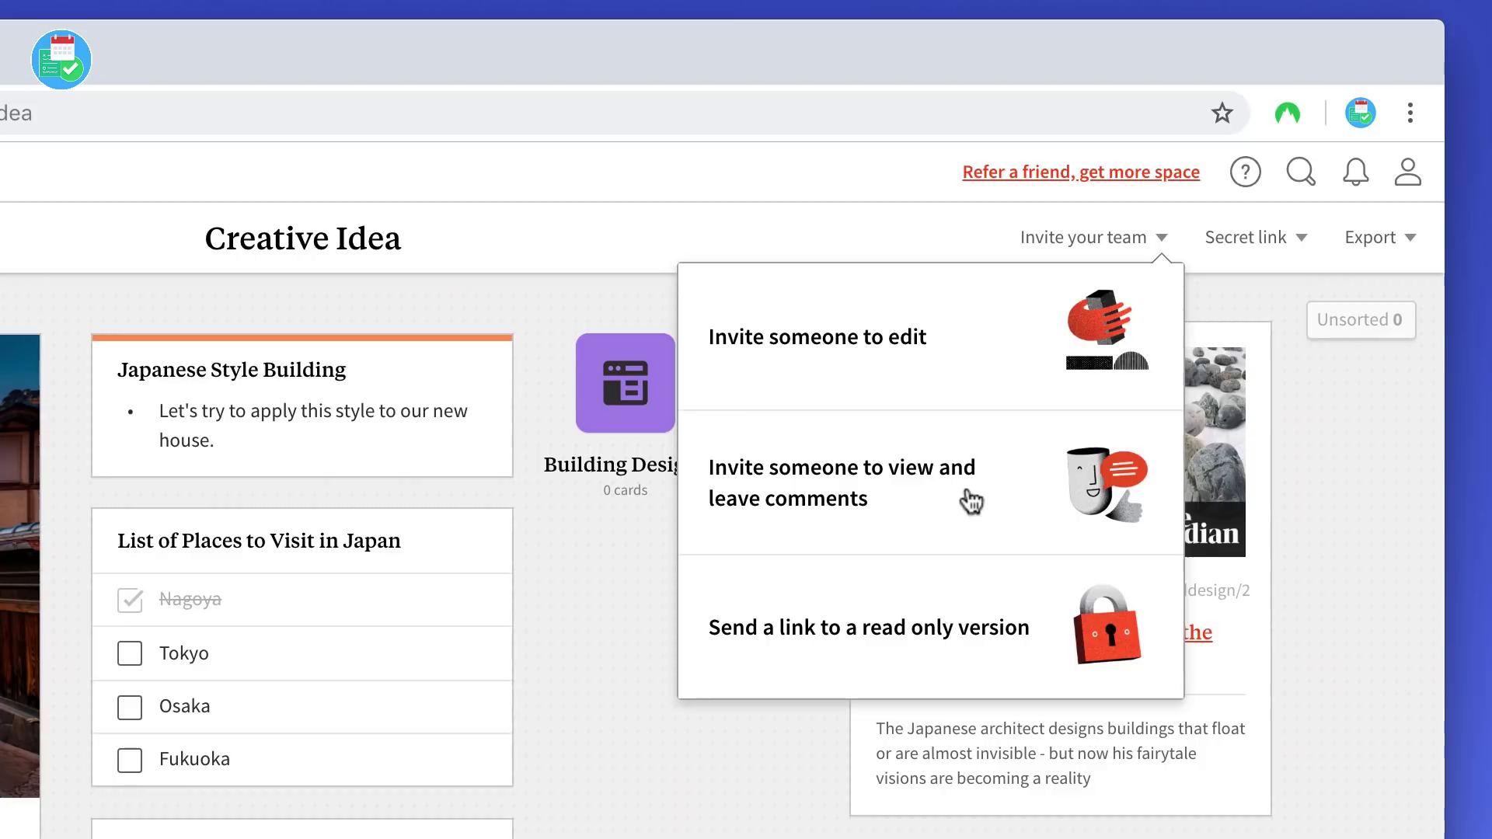
left_click(810, 810)
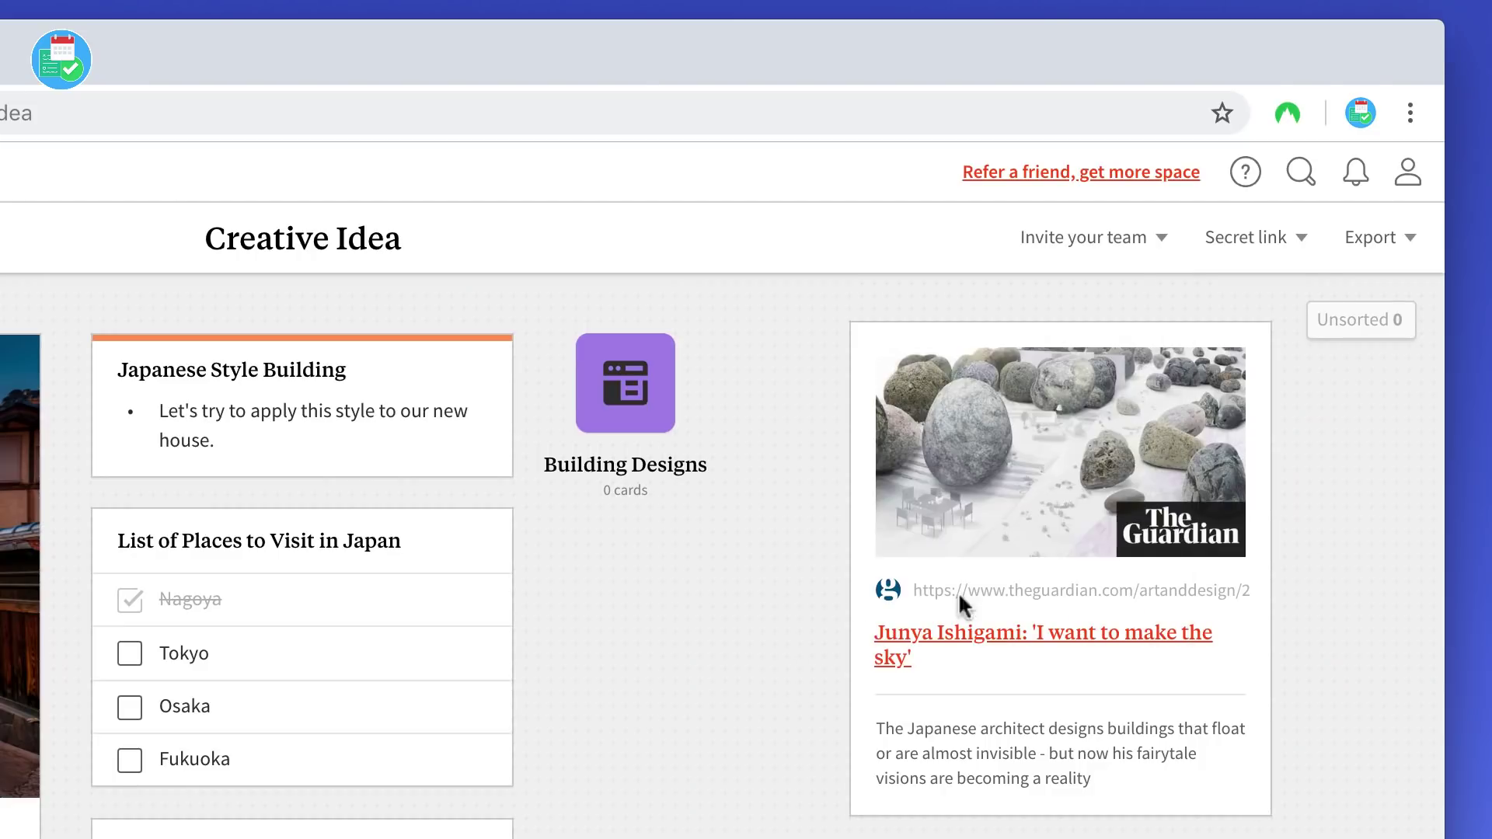
left_click(1285, 257)
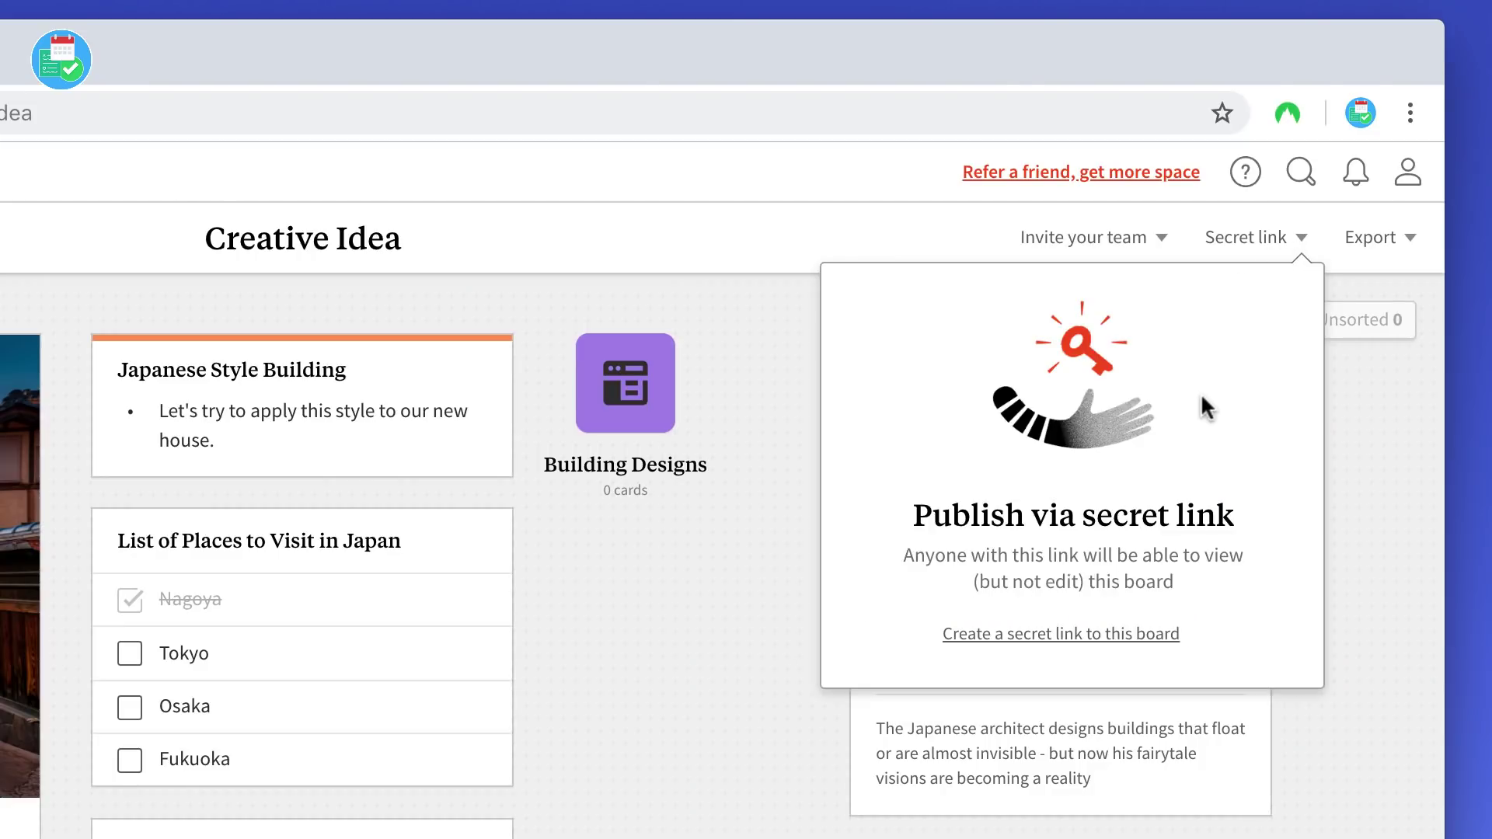
left_click(1363, 247)
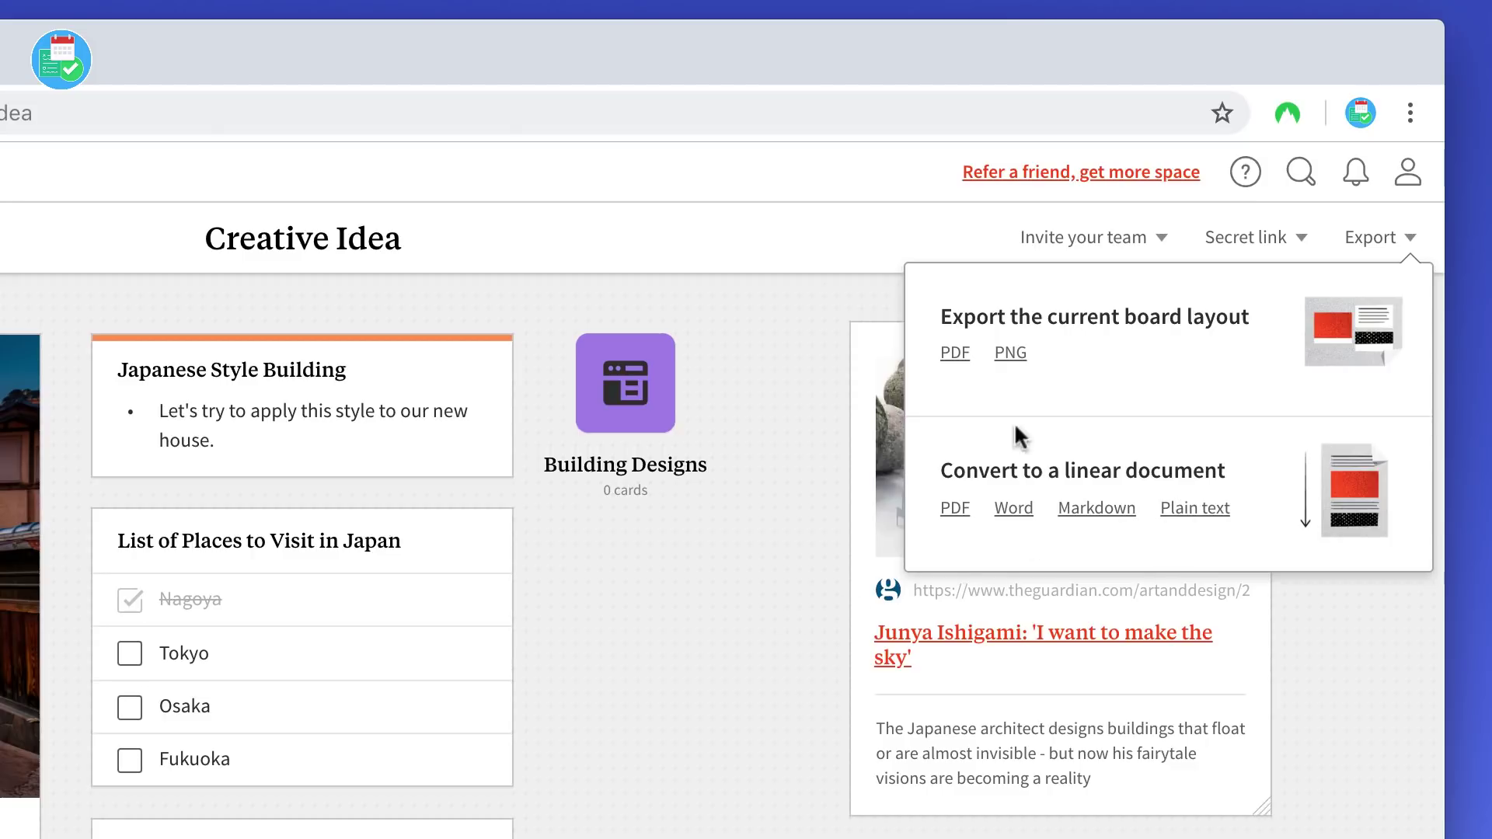
left_click(1409, 173)
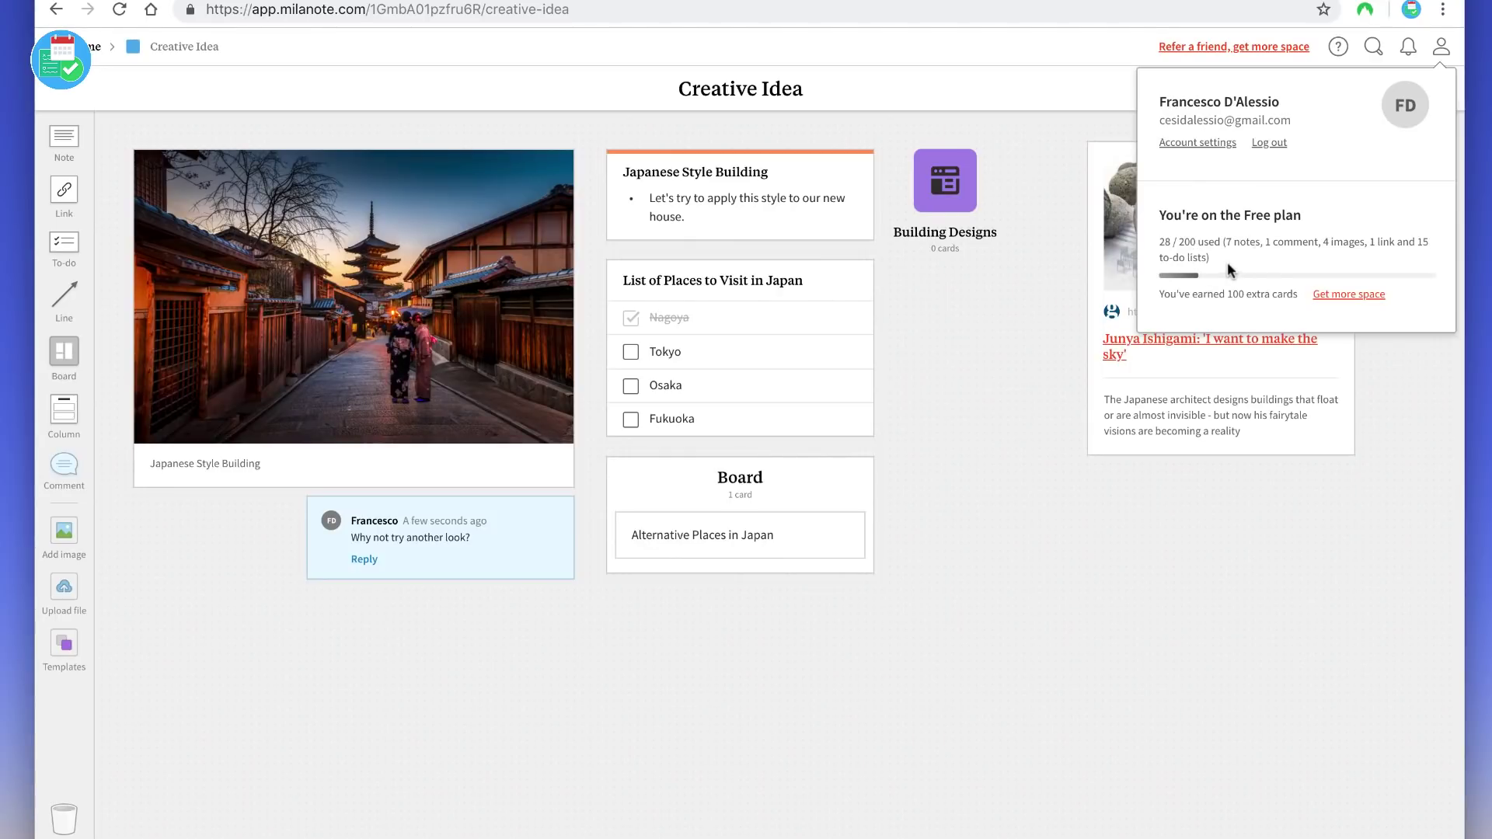
Step: Select, then deselect, the plan usage text in the account popup
left_click_drag(1212, 259, 1162, 245)
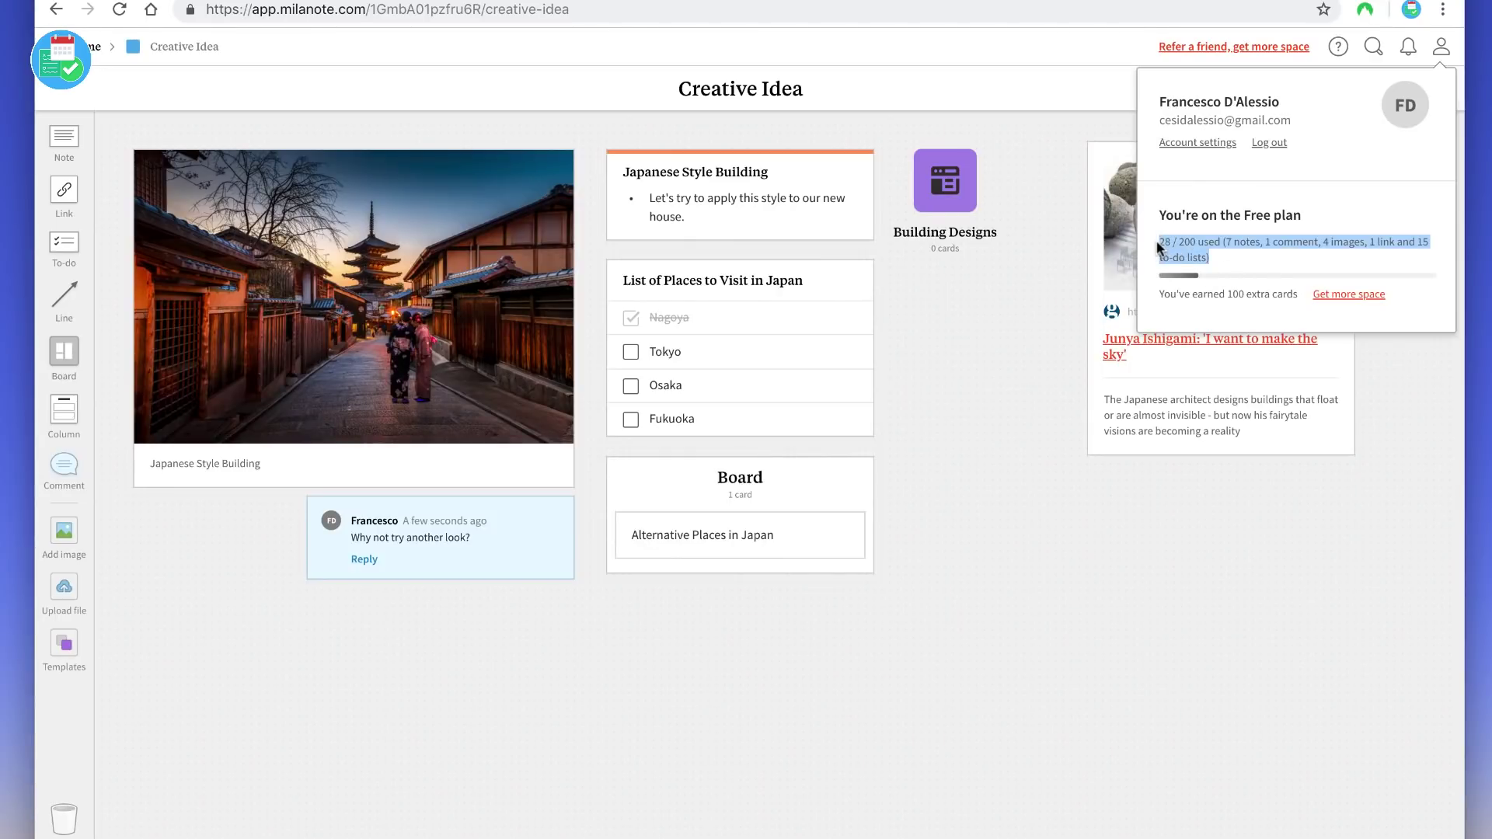
left_click(1162, 245)
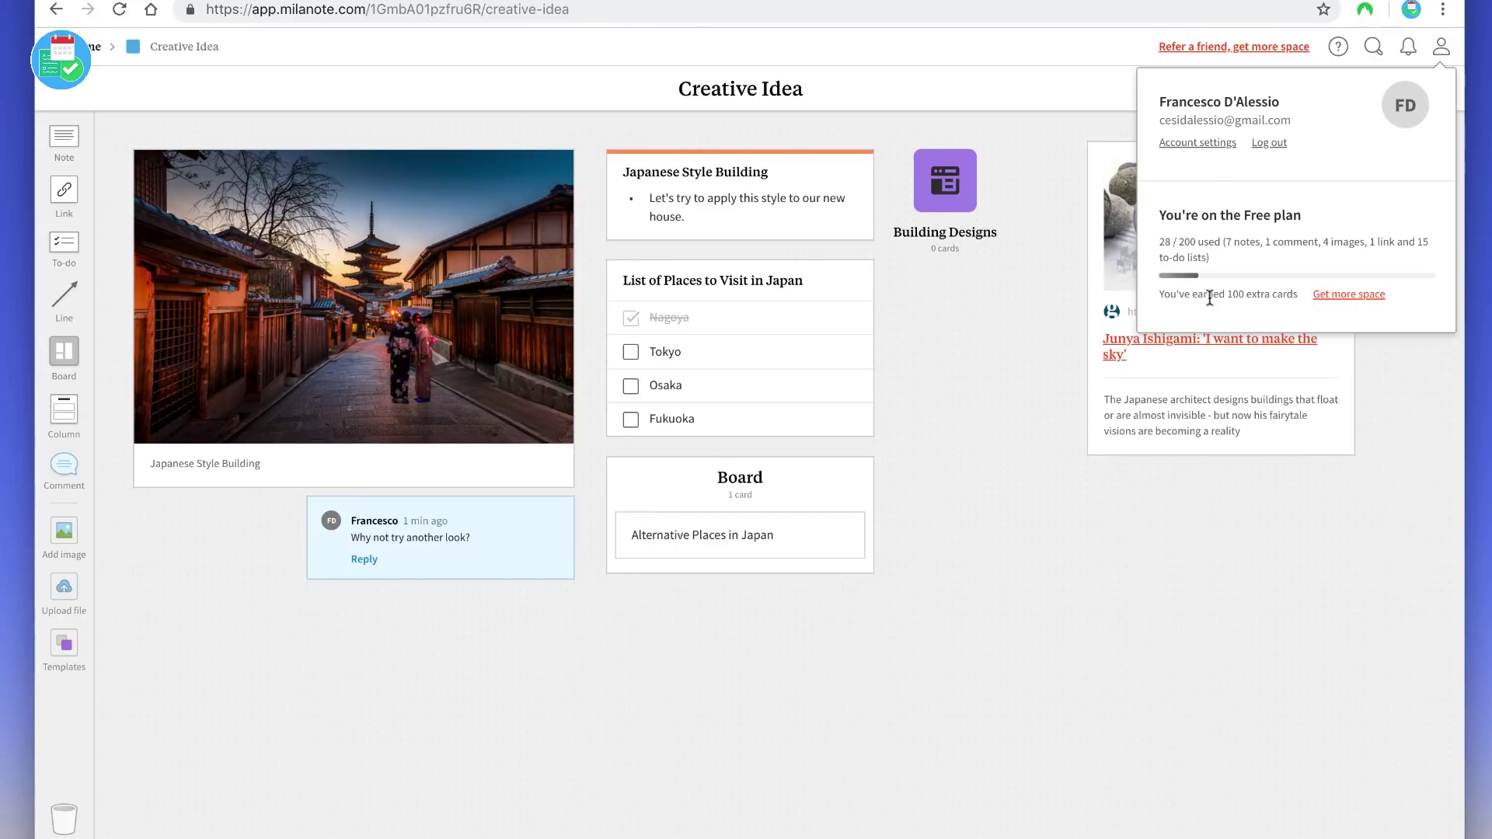
Step: Compare the Free and Professional plans, view the referral details, then close the plan overview
left_click(1339, 295)
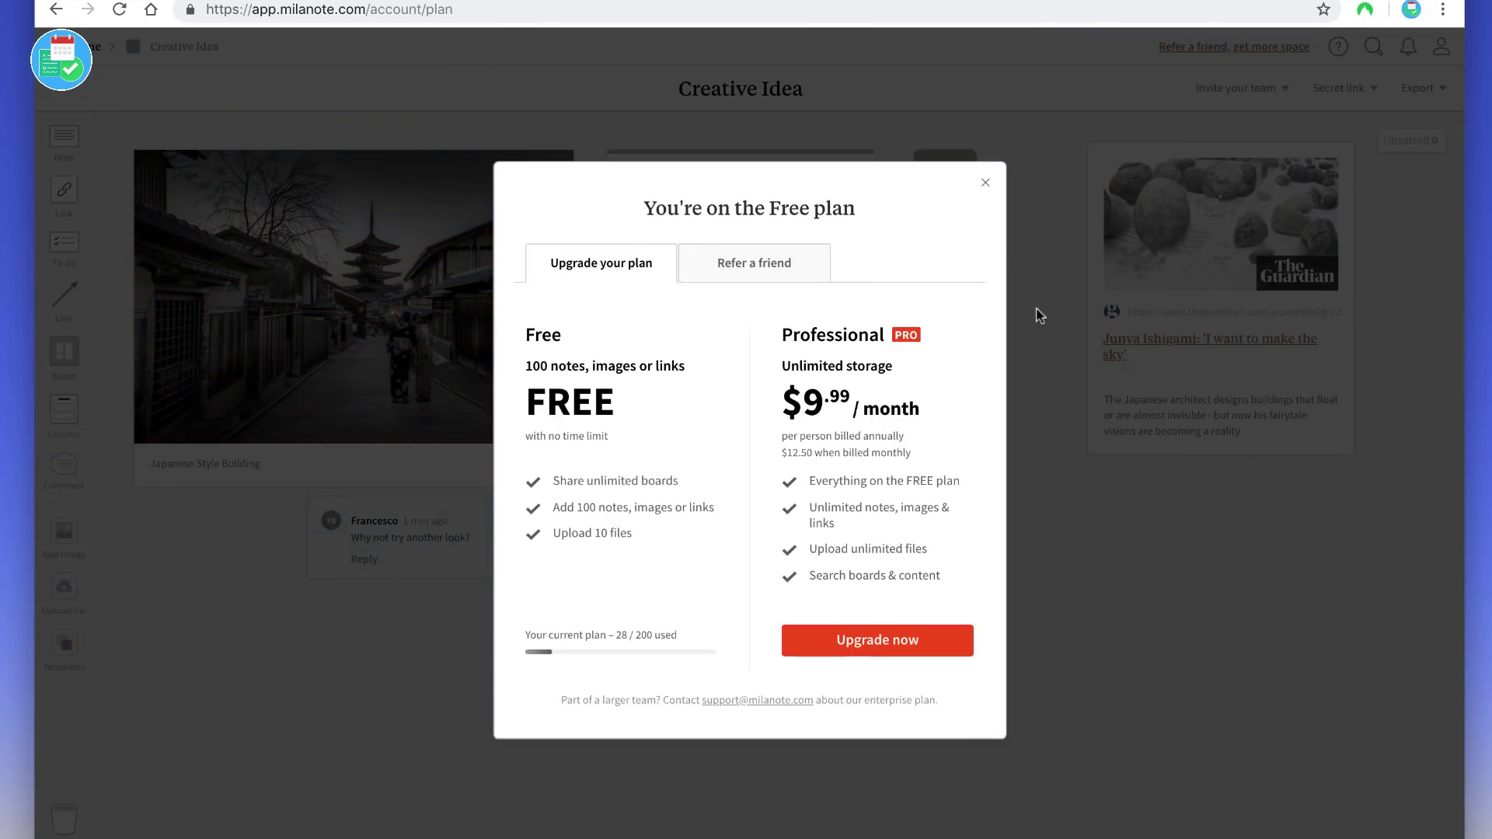
left_click(756, 277)
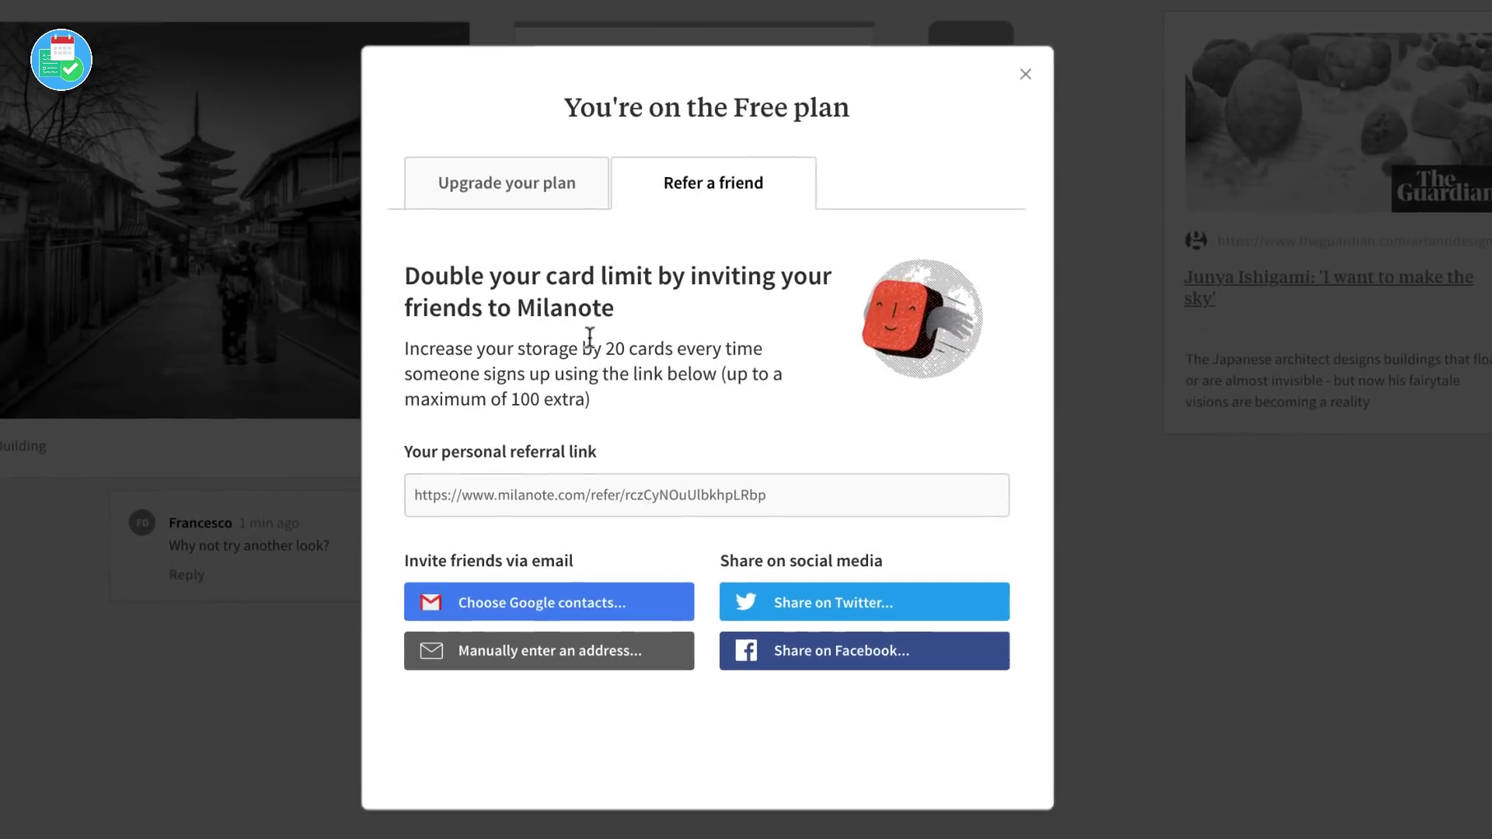
left_click(521, 184)
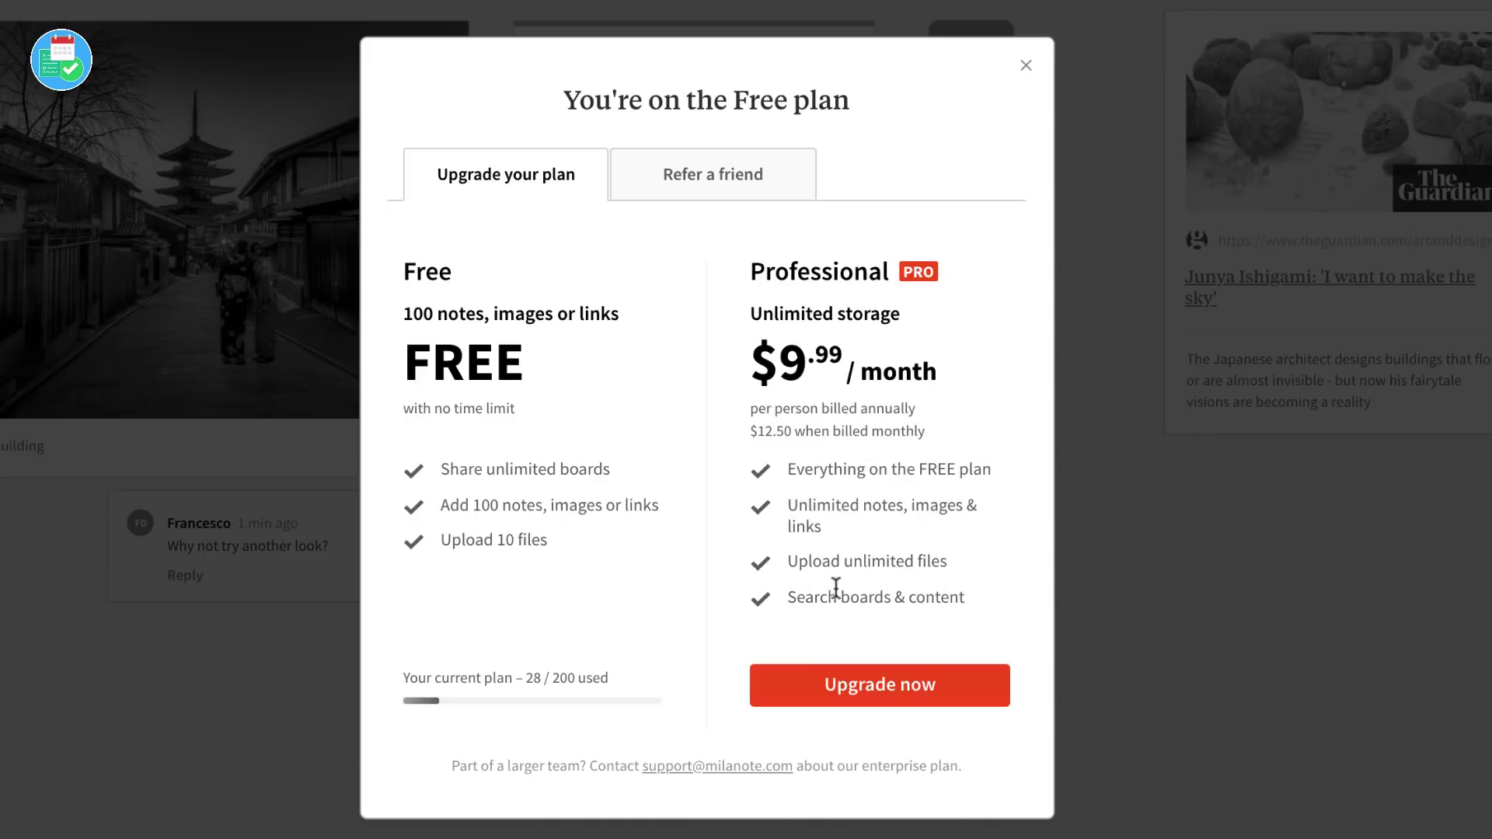
left_click(805, 177)
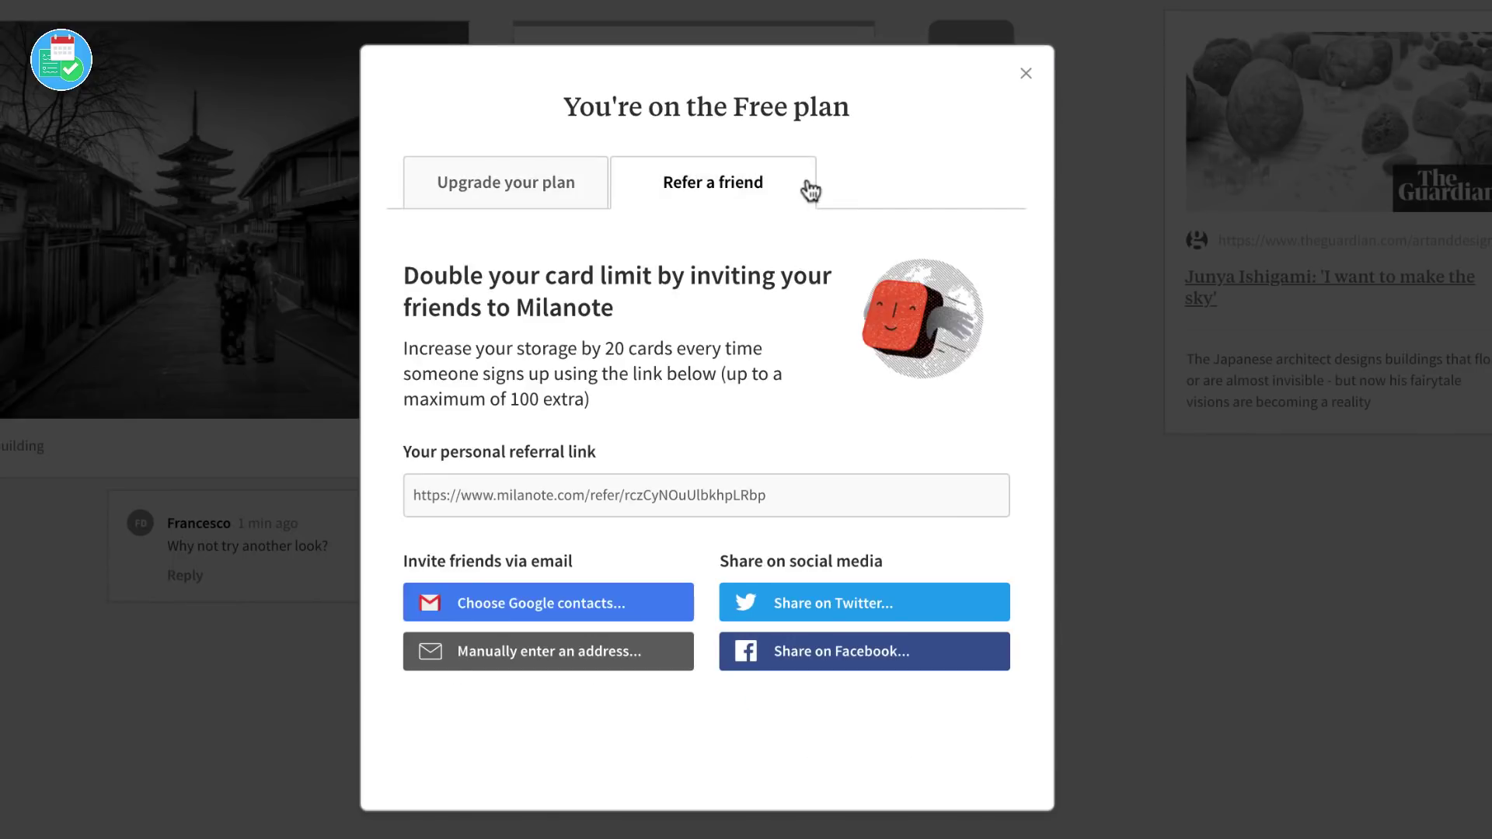
left_click(1031, 70)
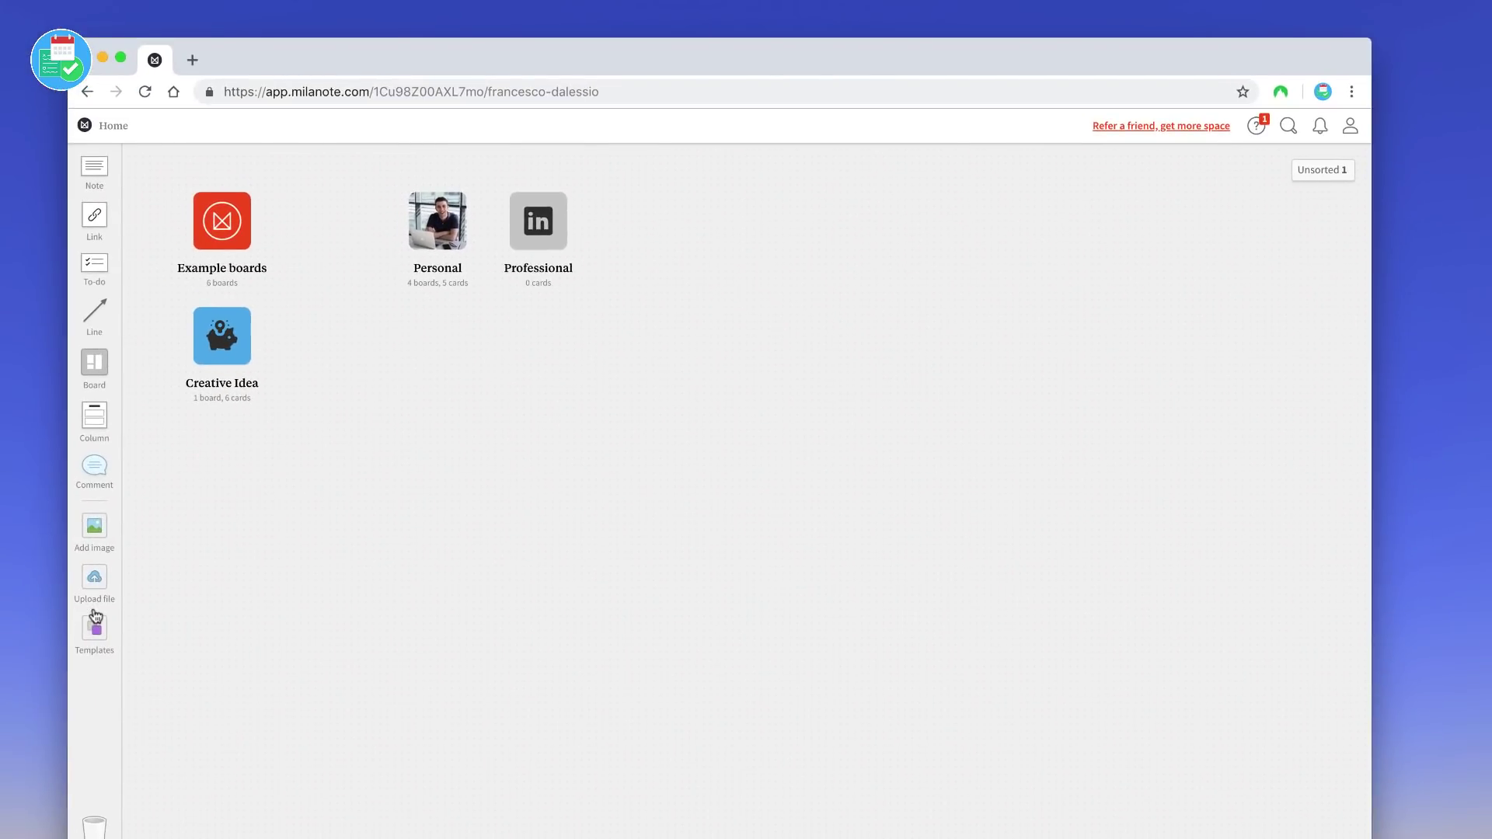
Step: Add a Weekly plan board from templates to the home page and open it
left_click(96, 627)
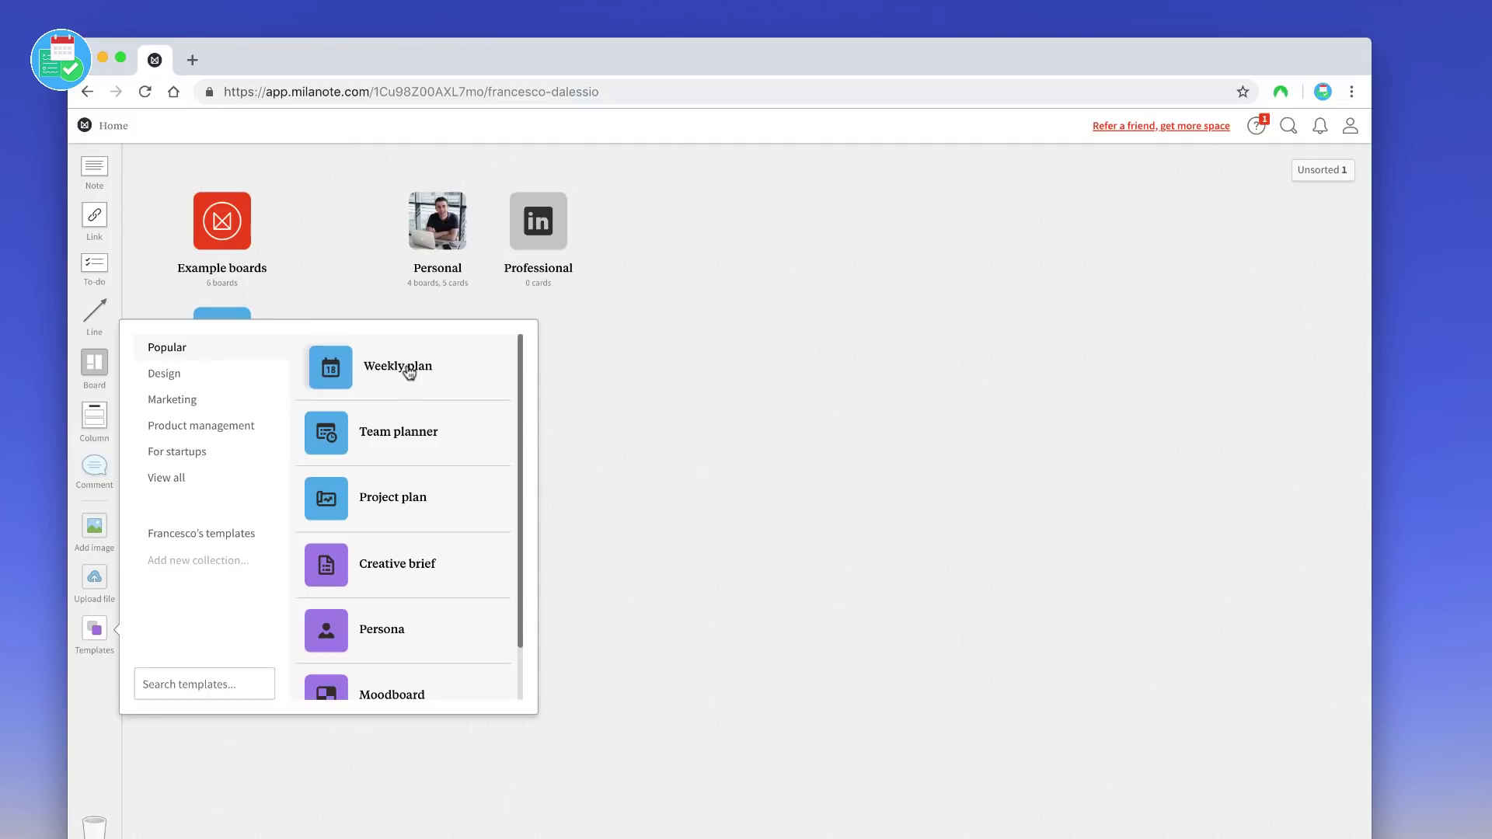
left_click_drag(408, 372, 648, 227)
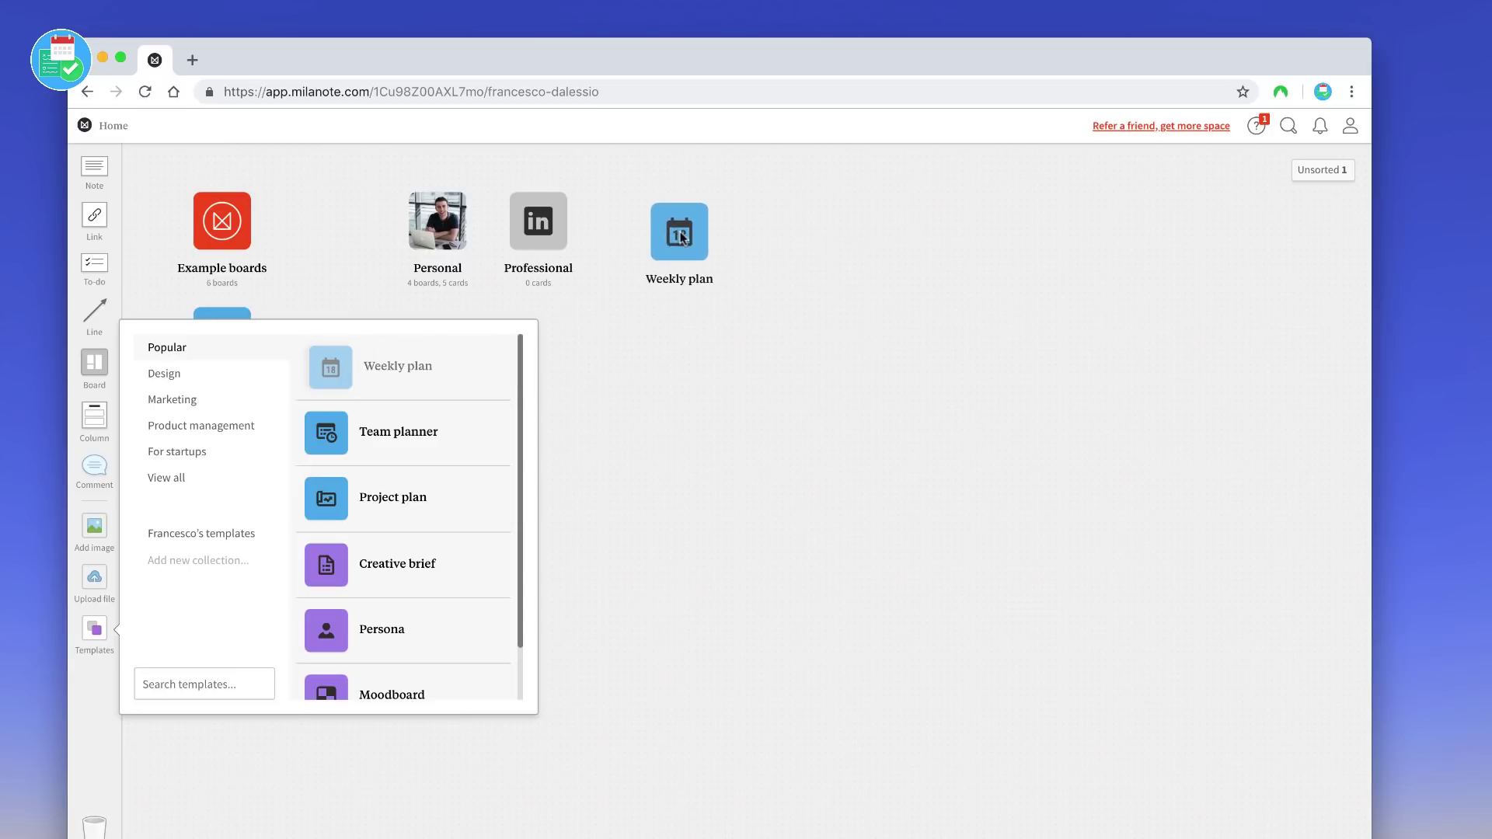
double_click(648, 227)
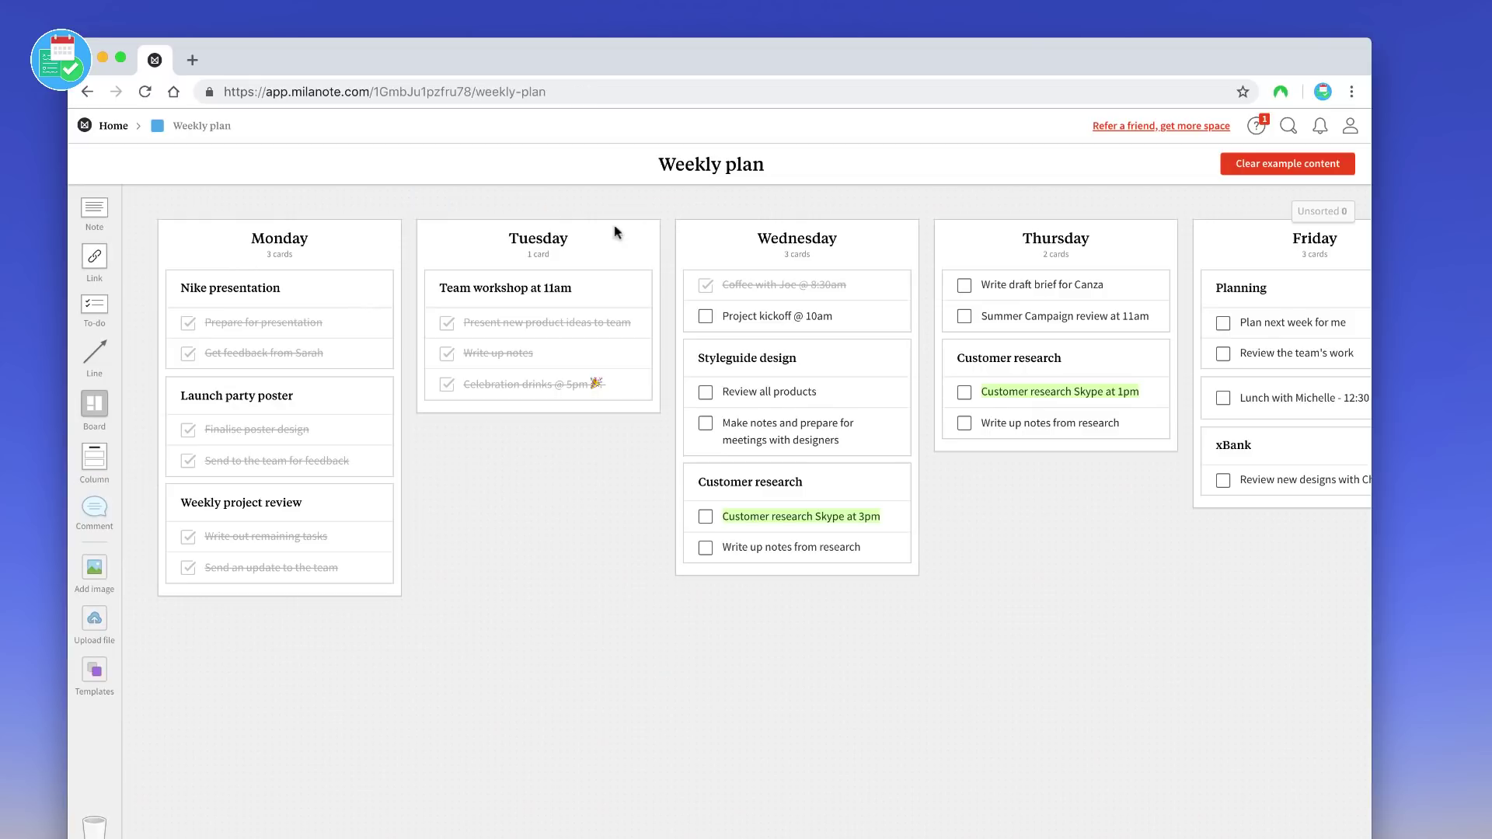
scroll(629, 356, "right", 3)
scroll(629, 355, "left", 3)
Step: Clear the Weekly plan's example content, then add and open a Team planner board
left_click(95, 677)
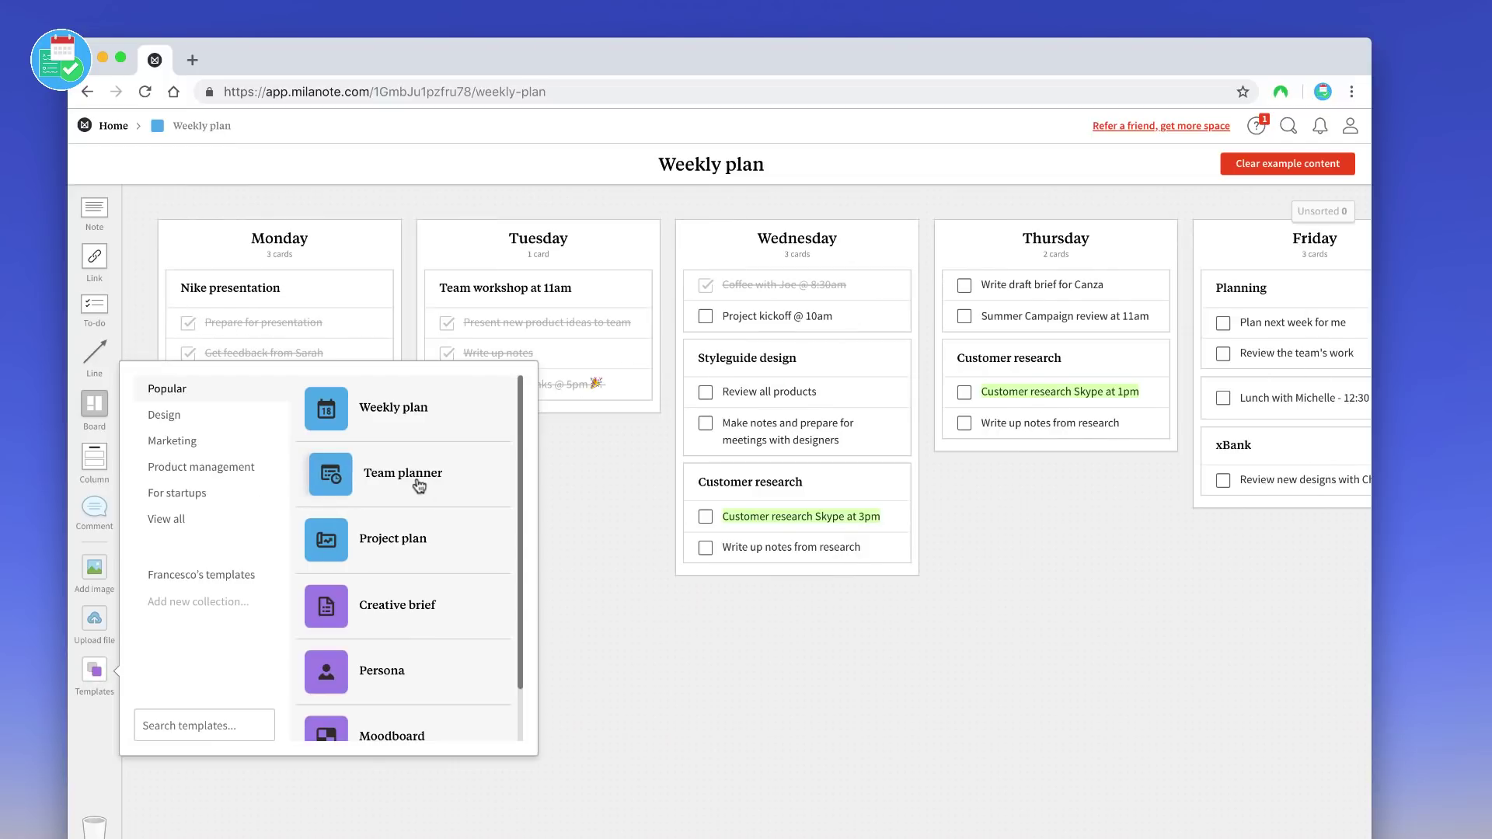
left_click(539, 478)
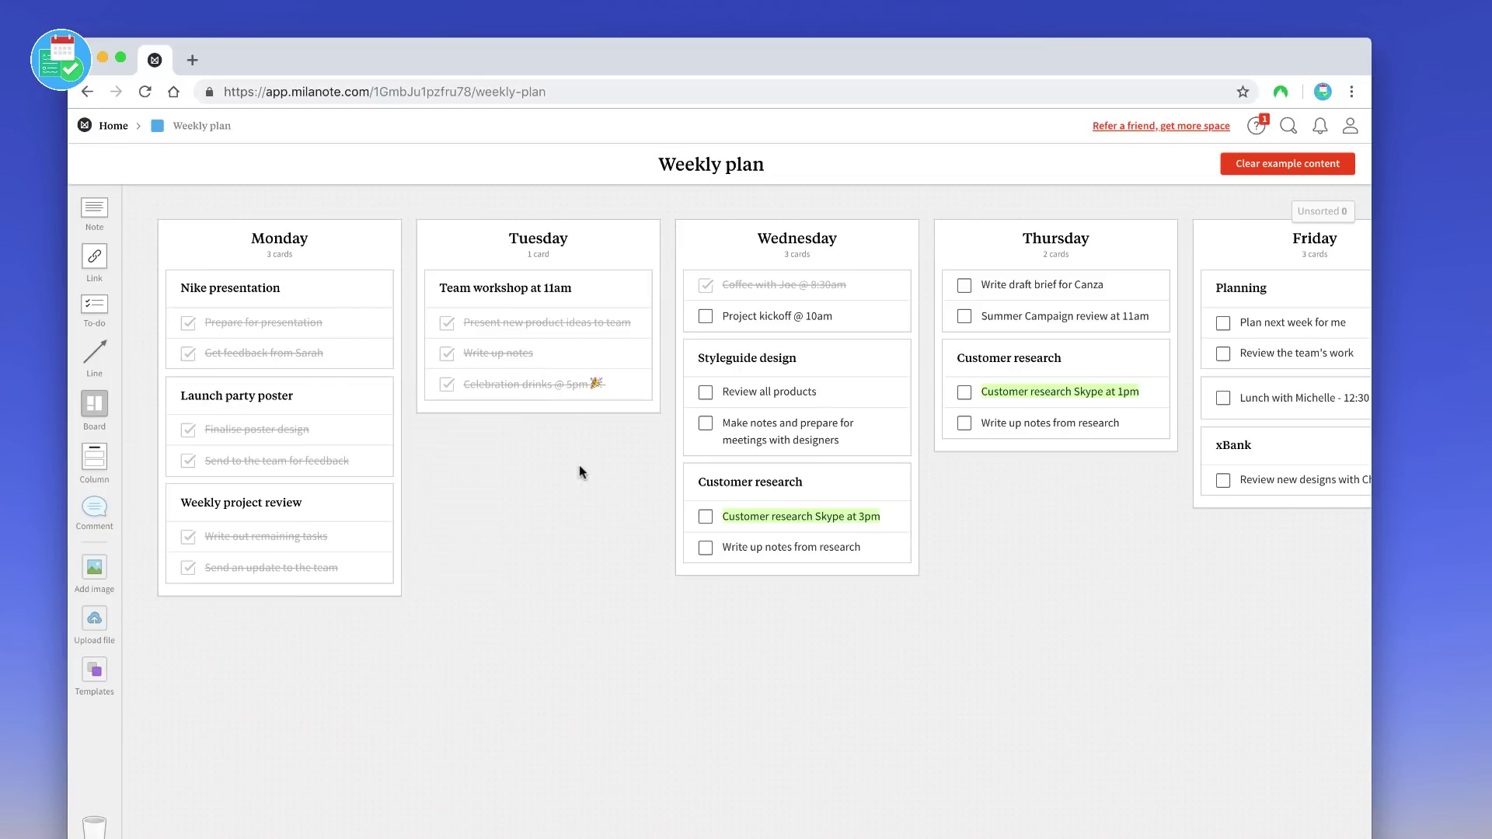
left_click(1287, 163)
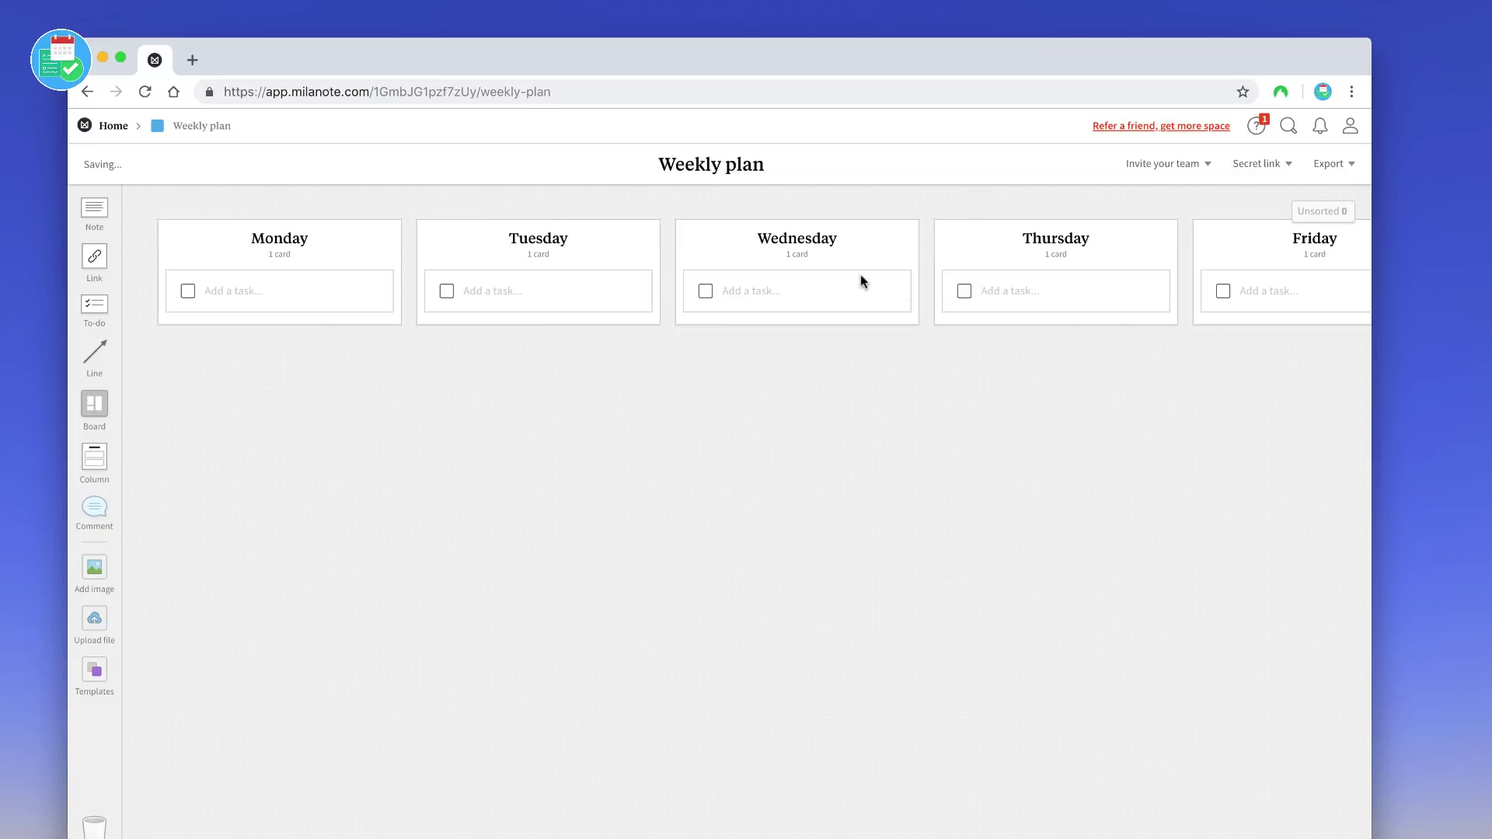
left_click(100, 671)
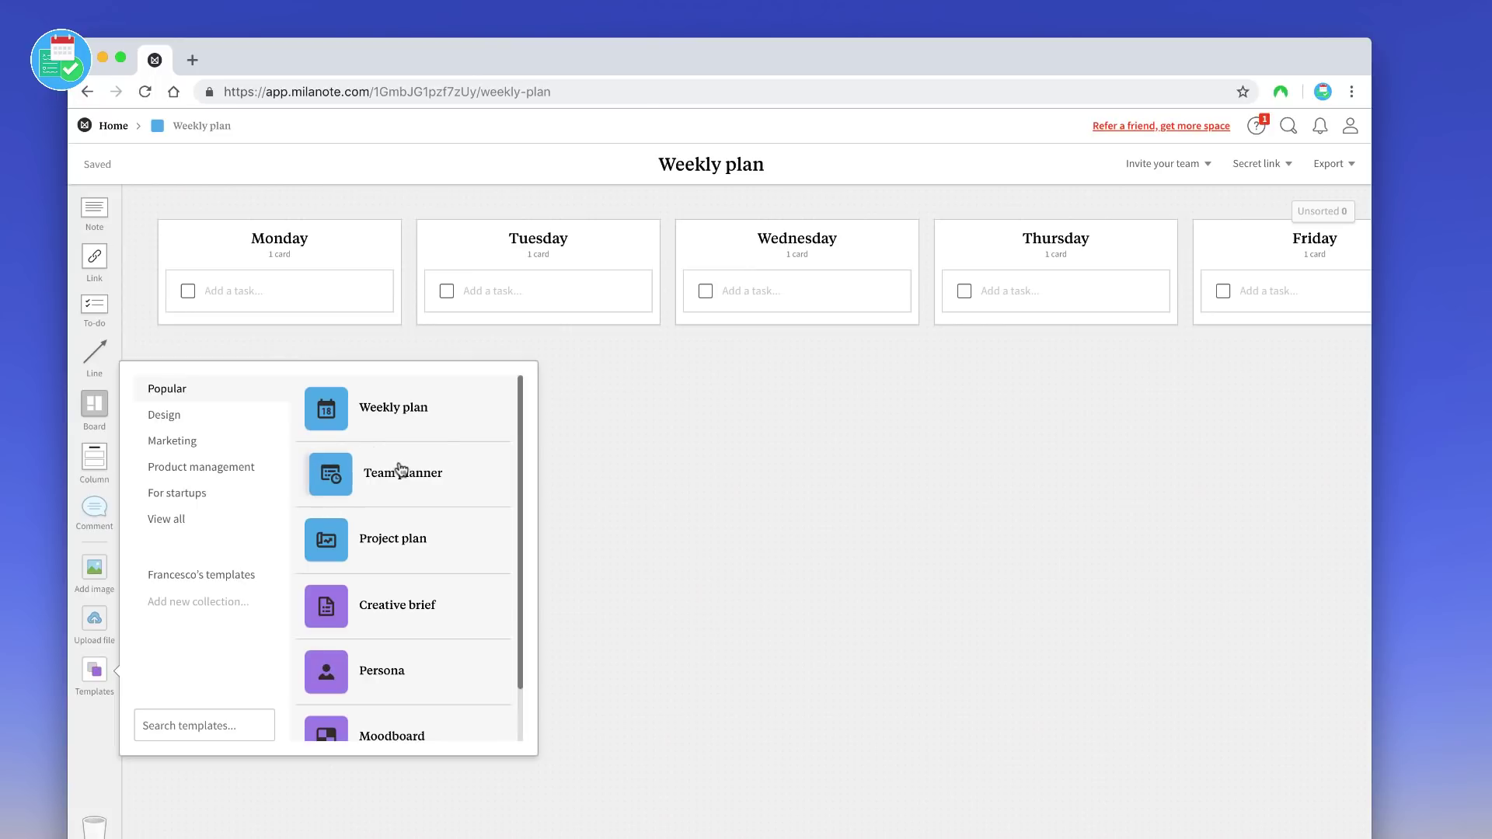
mouse_move(398, 472)
left_mouse_down()
mouse_move(754, 415)
mouse_move(222, 405)
left_mouse_up()
double_click(222, 407)
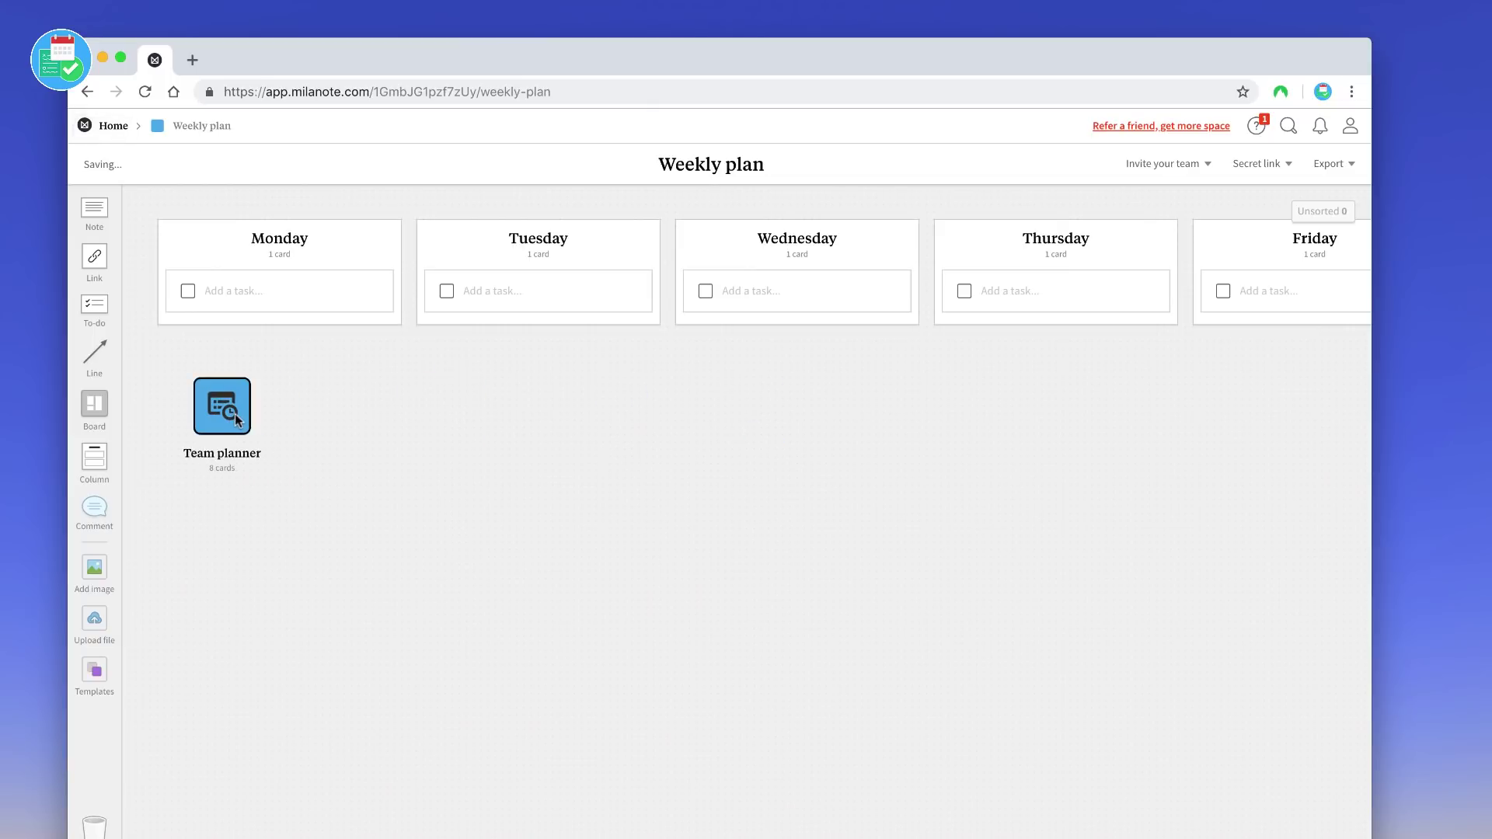
scroll(609, 407, "right", 2)
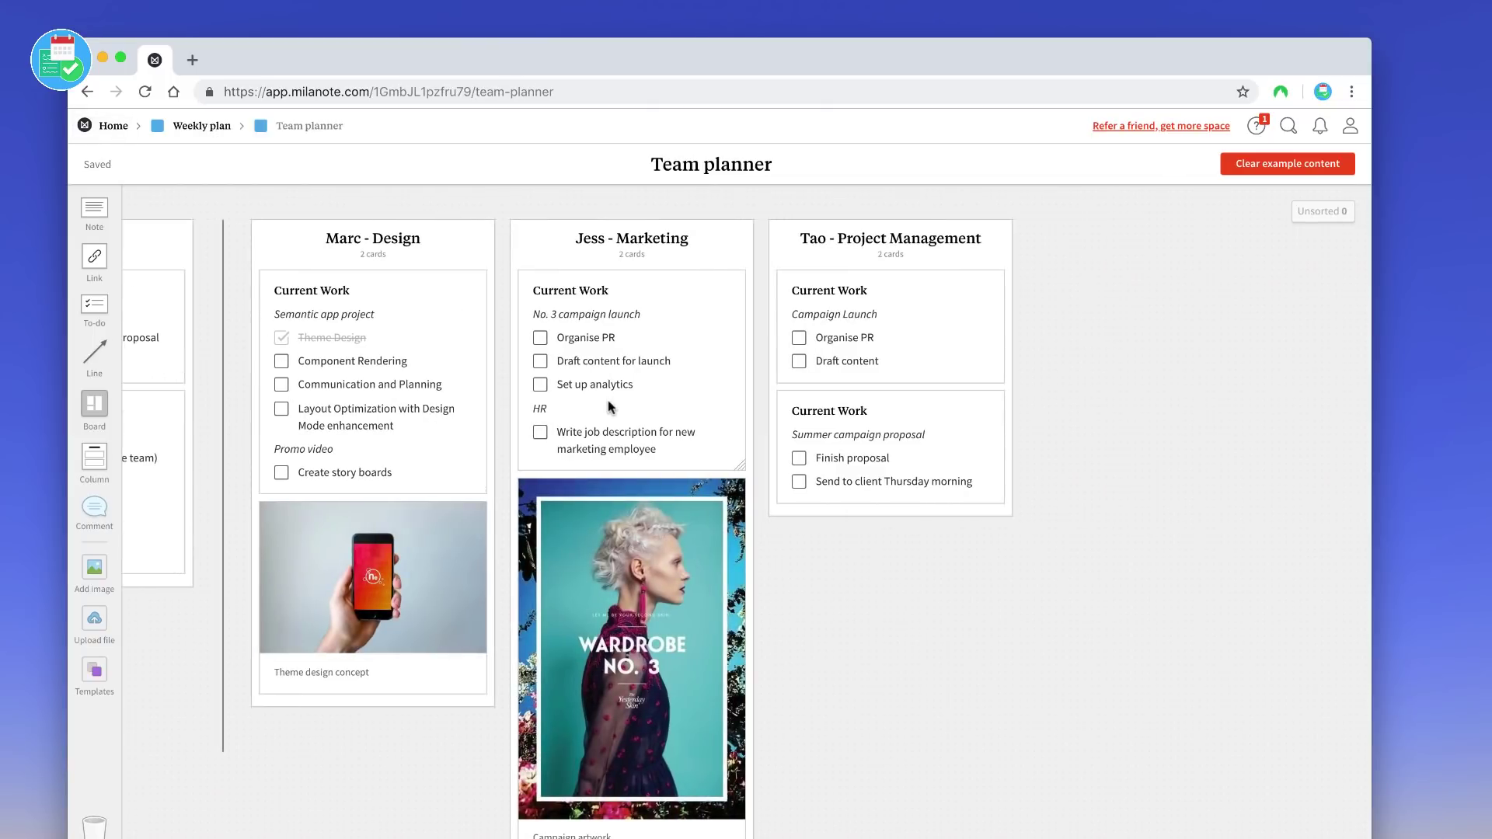
scroll(610, 407, "left", 2)
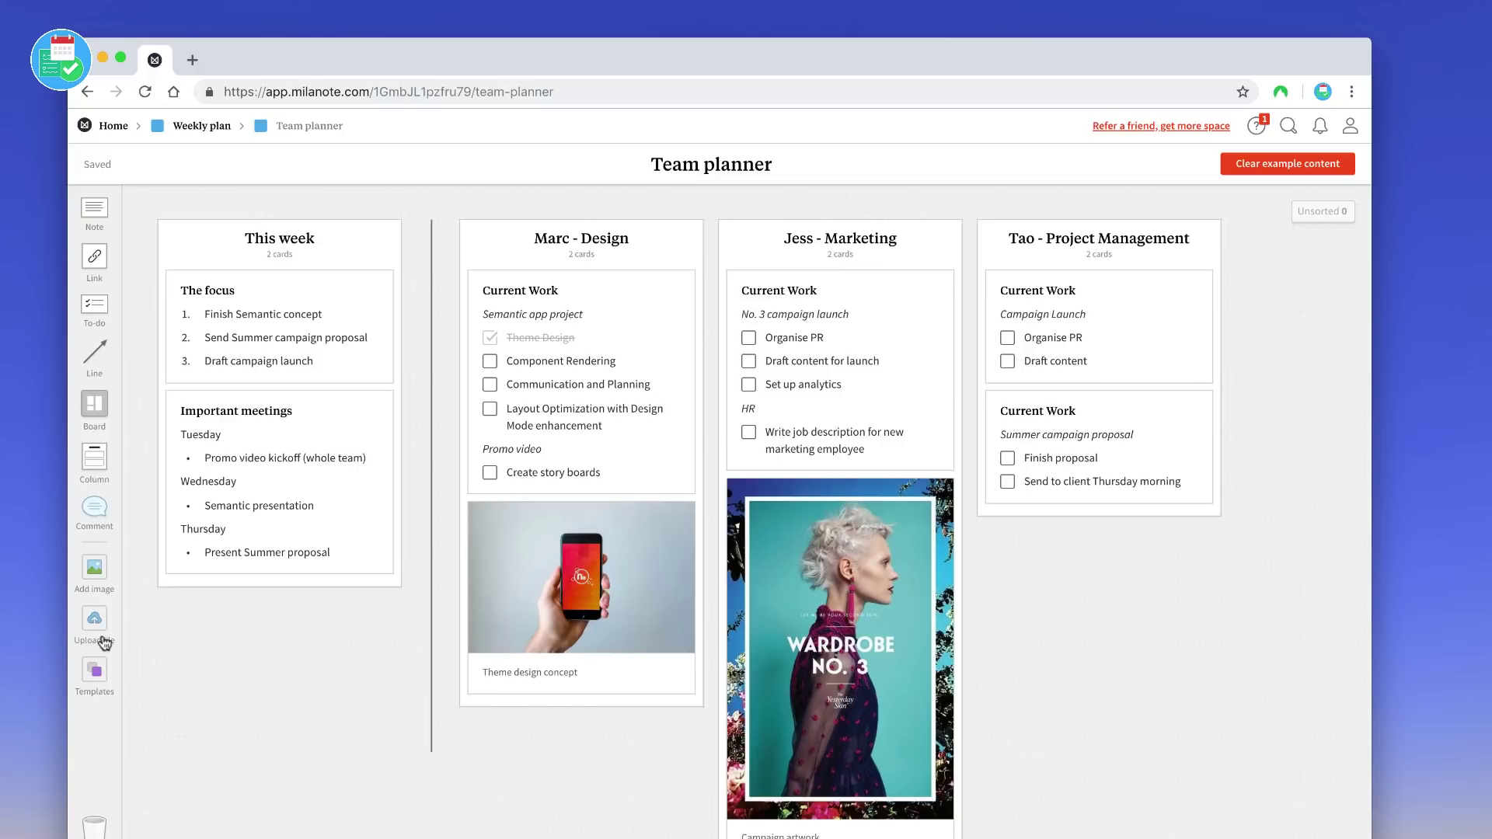
Step: Add a Design brief board from the Design templates below the Tao column and open it
left_click(94, 674)
scroll(370, 548, "down", 1)
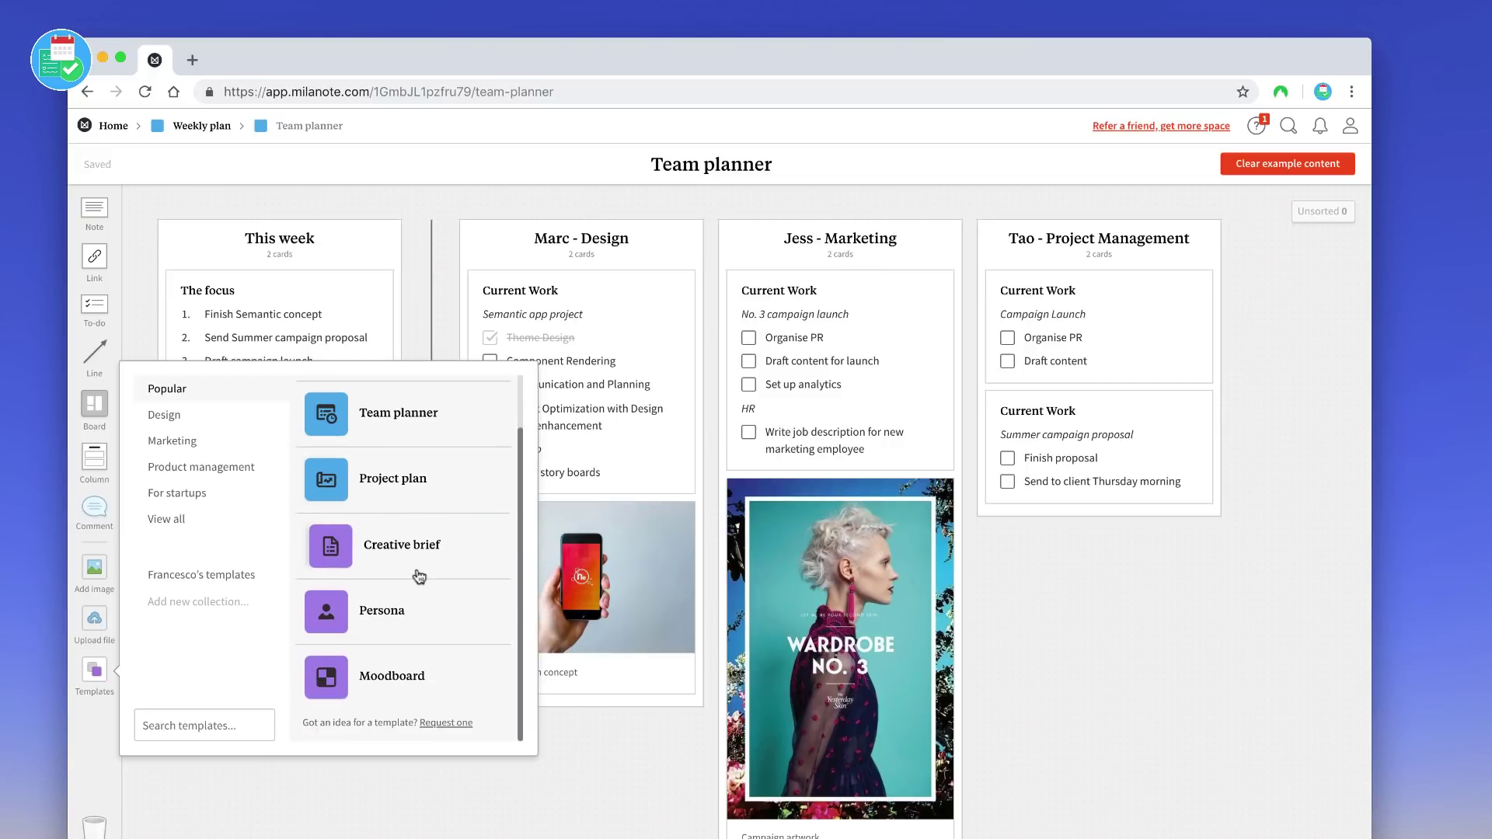
scroll(385, 524, "up", 1)
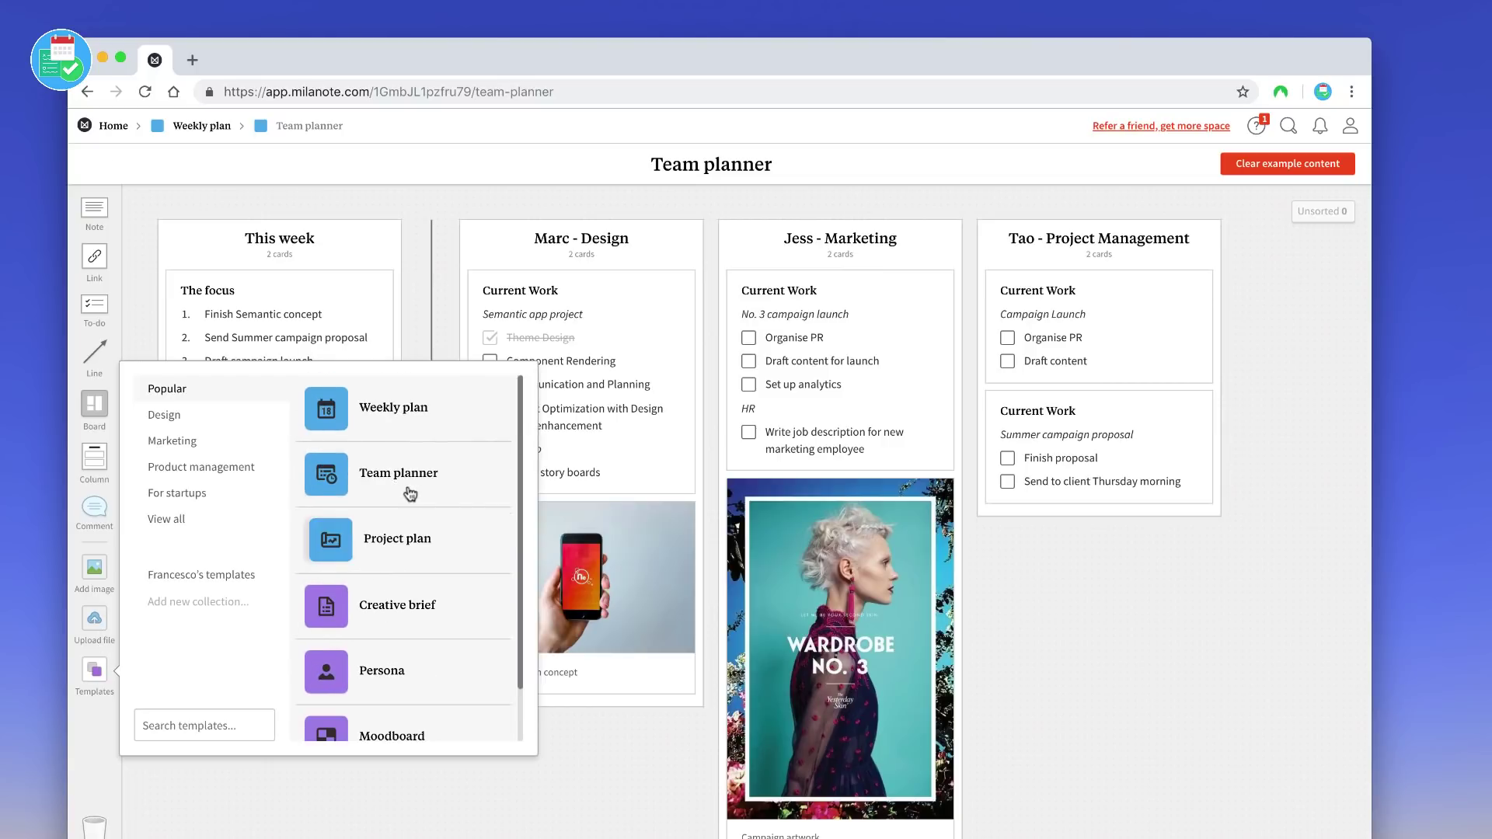
left_click(165, 415)
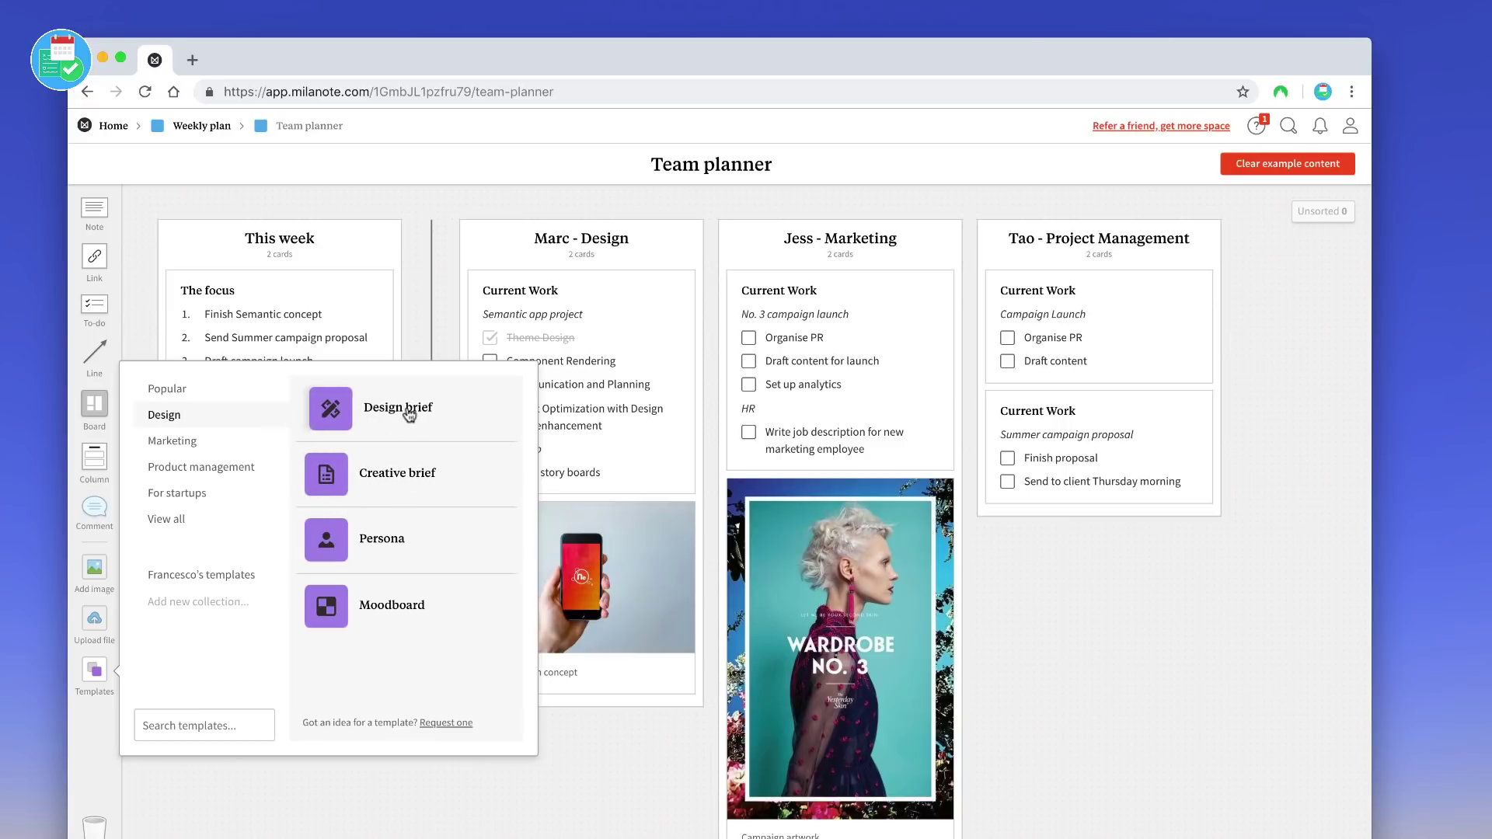
left_click_drag(407, 414, 1041, 589)
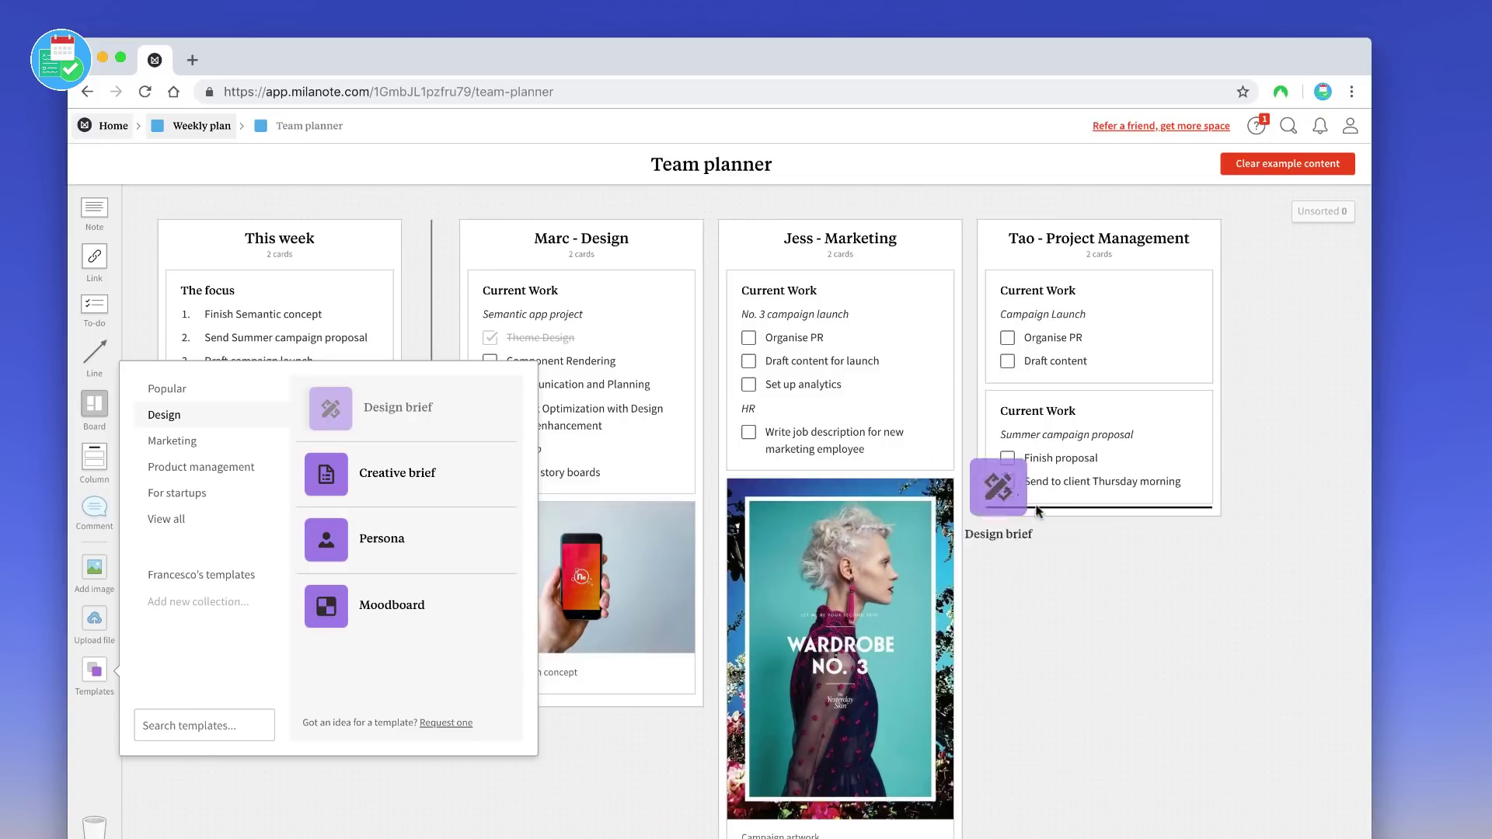
double_click(1041, 588)
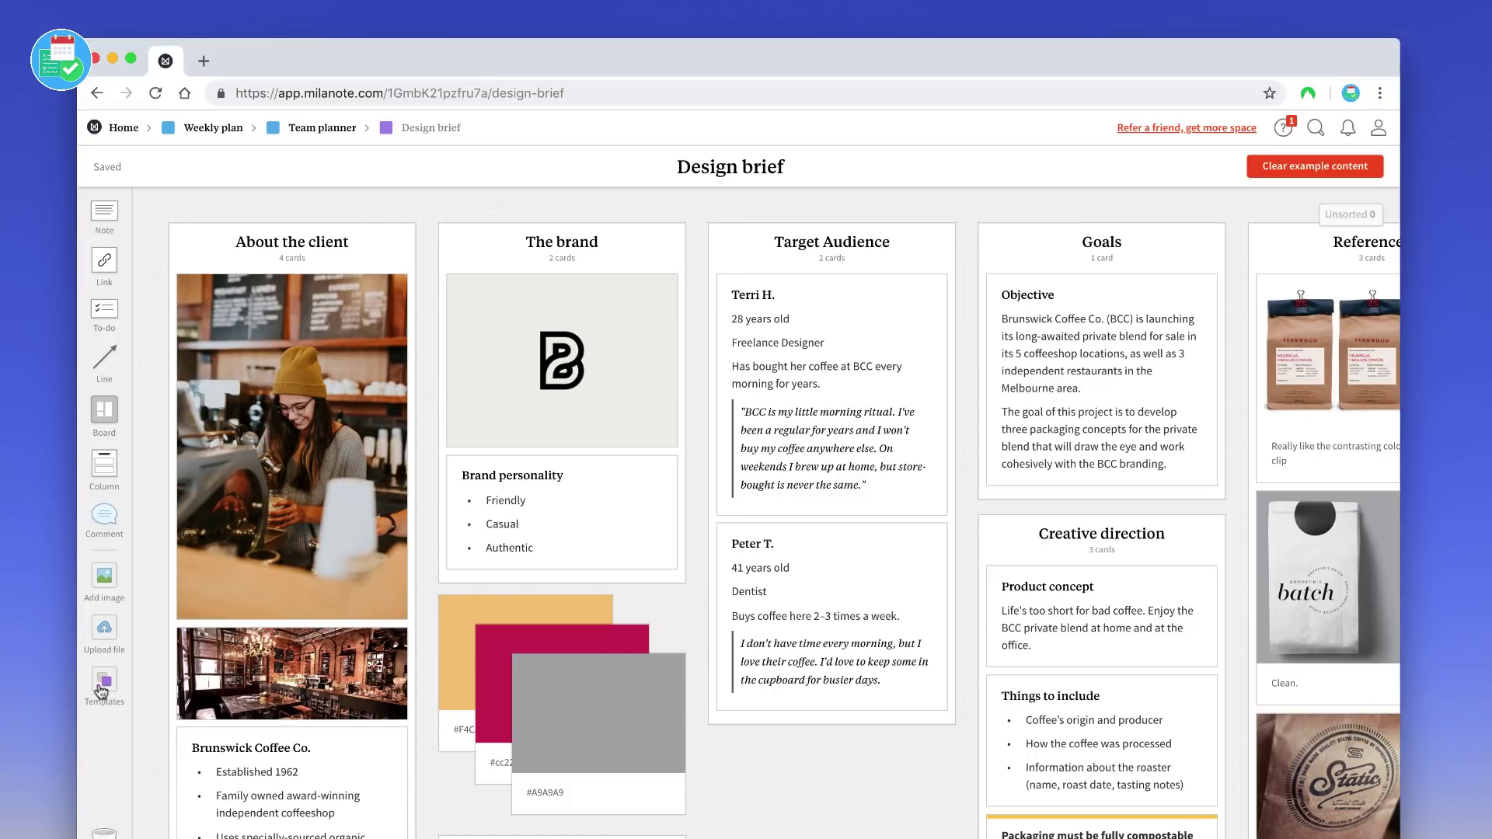
Step: Add a Sales pipeline board from all templates into the Design brief and open it
left_click(104, 687)
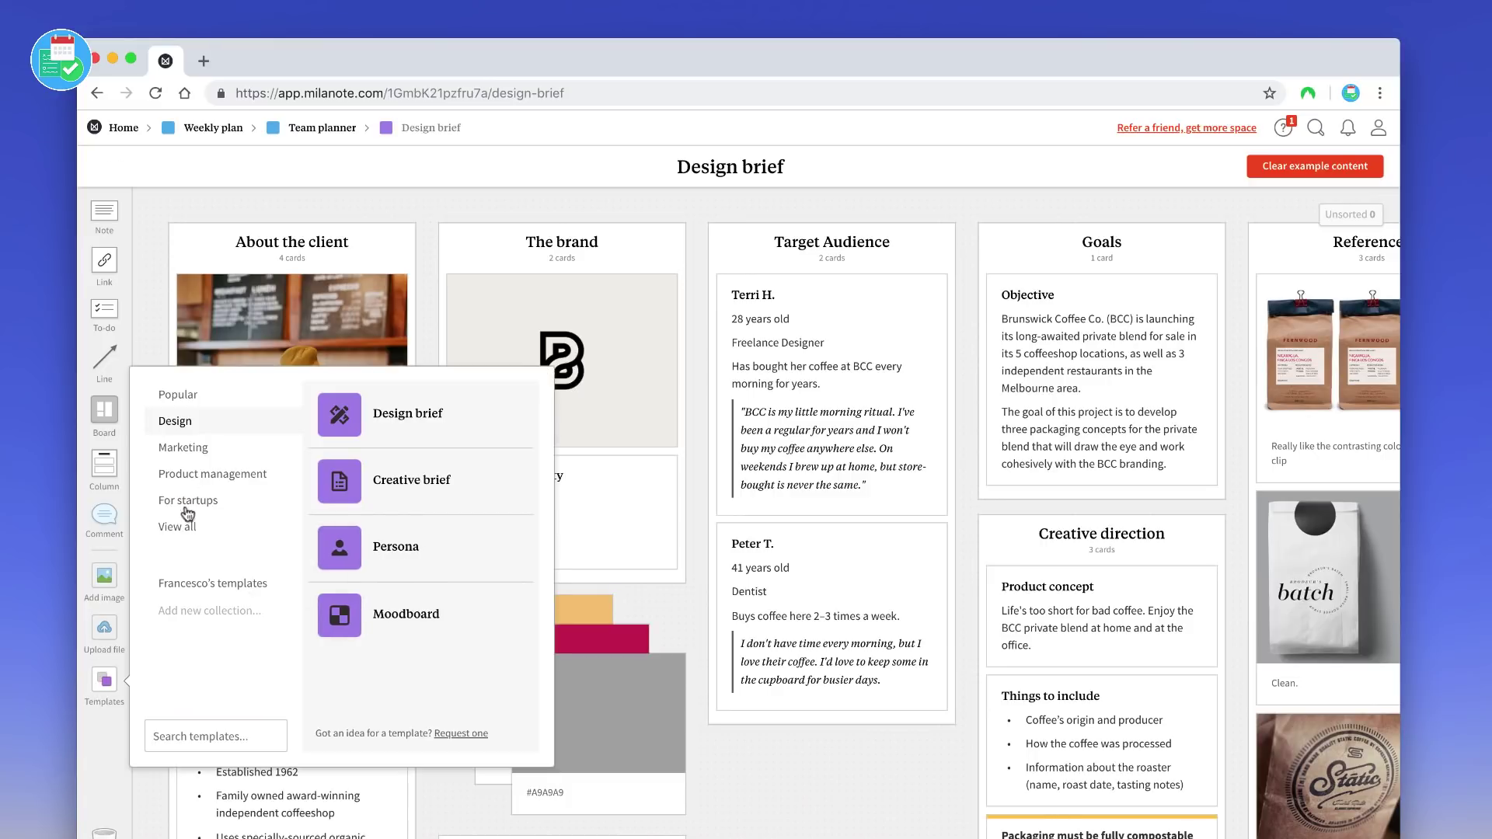
left_click(178, 527)
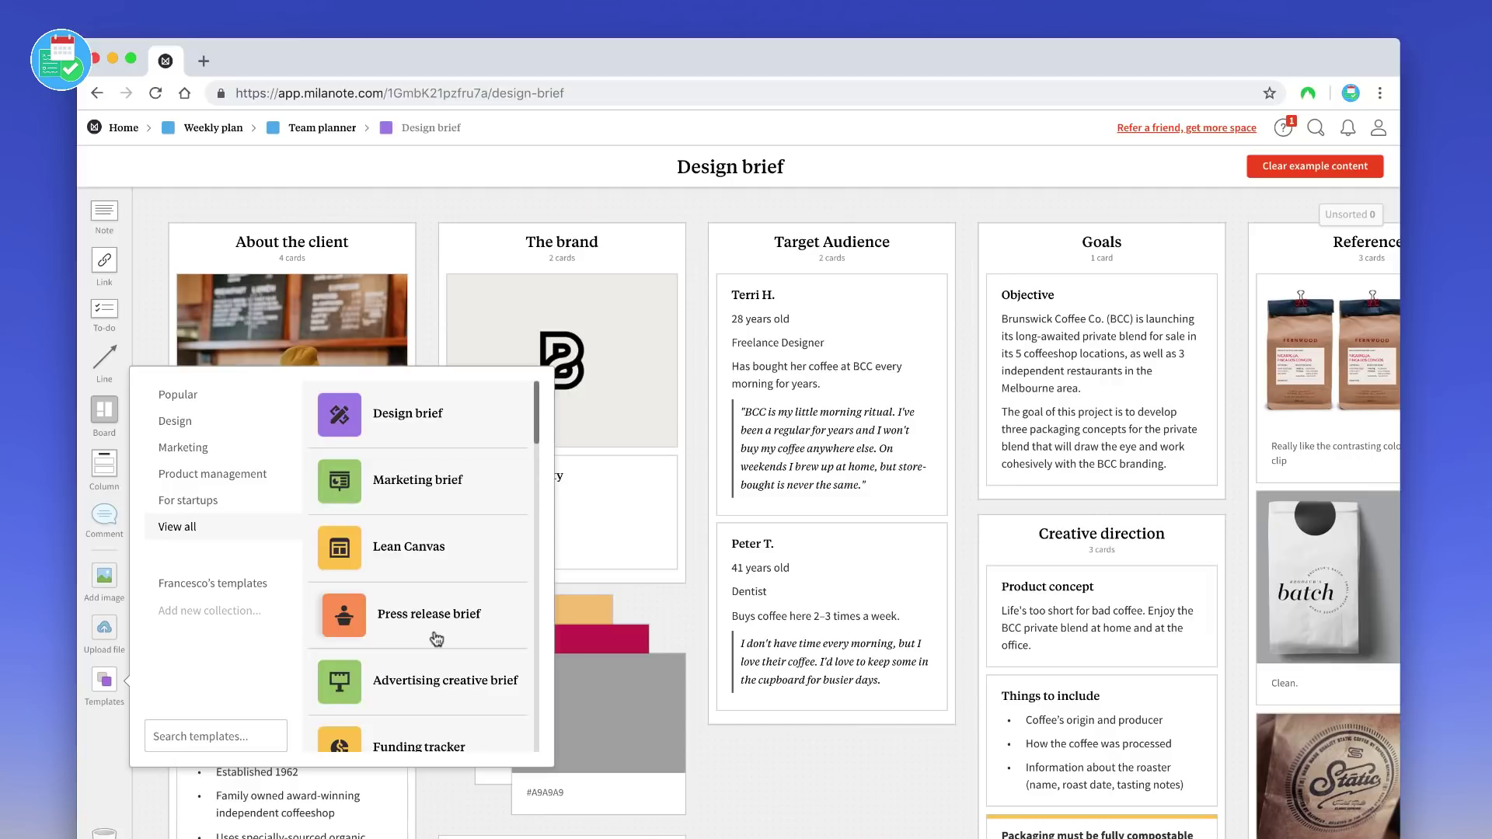
scroll(436, 629, "down", 5)
scroll(436, 638, "down", 2)
scroll(436, 638, "up", 2)
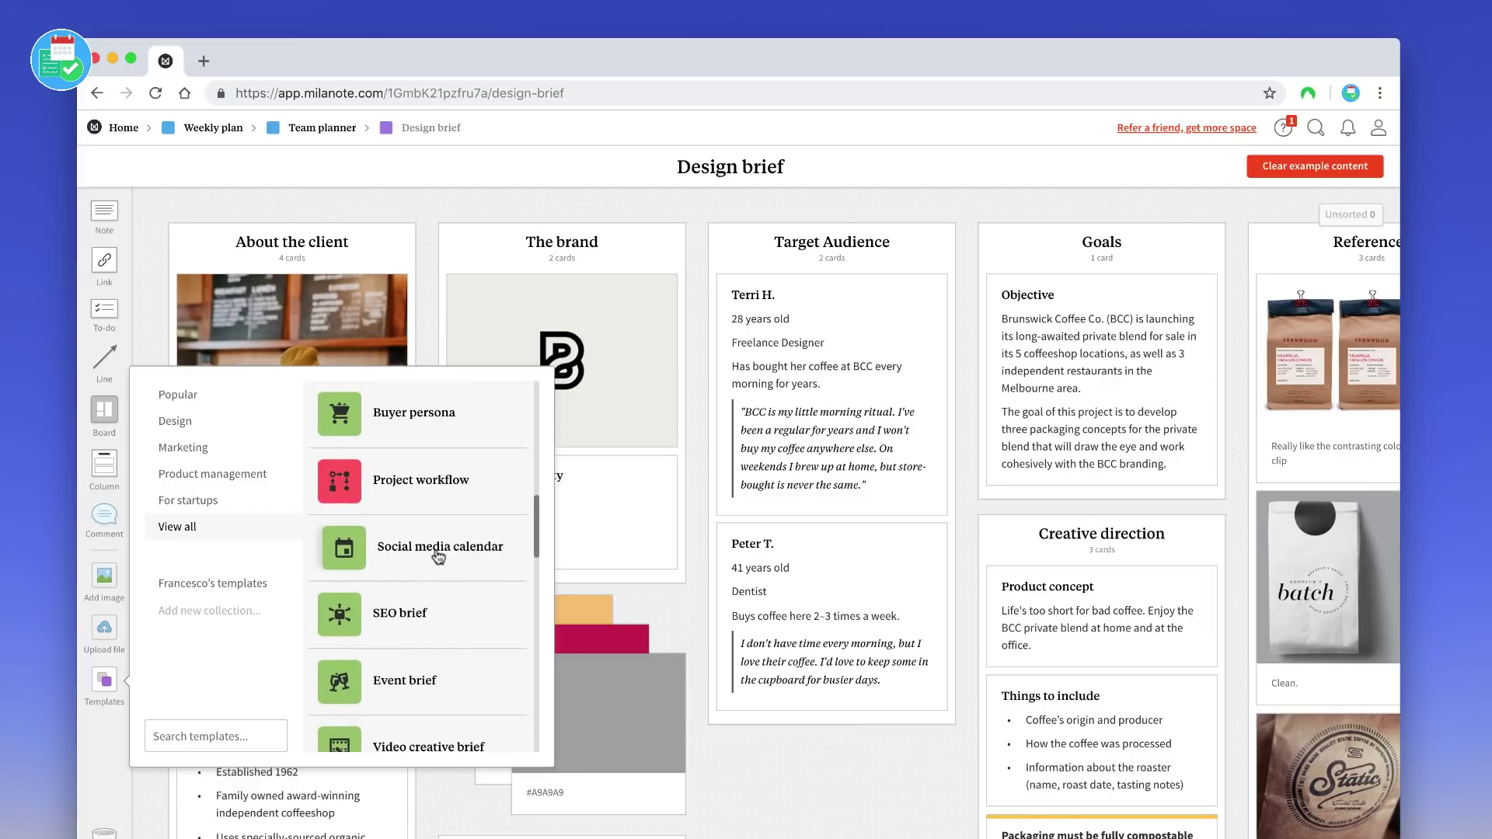
scroll(447, 622, "down", 5)
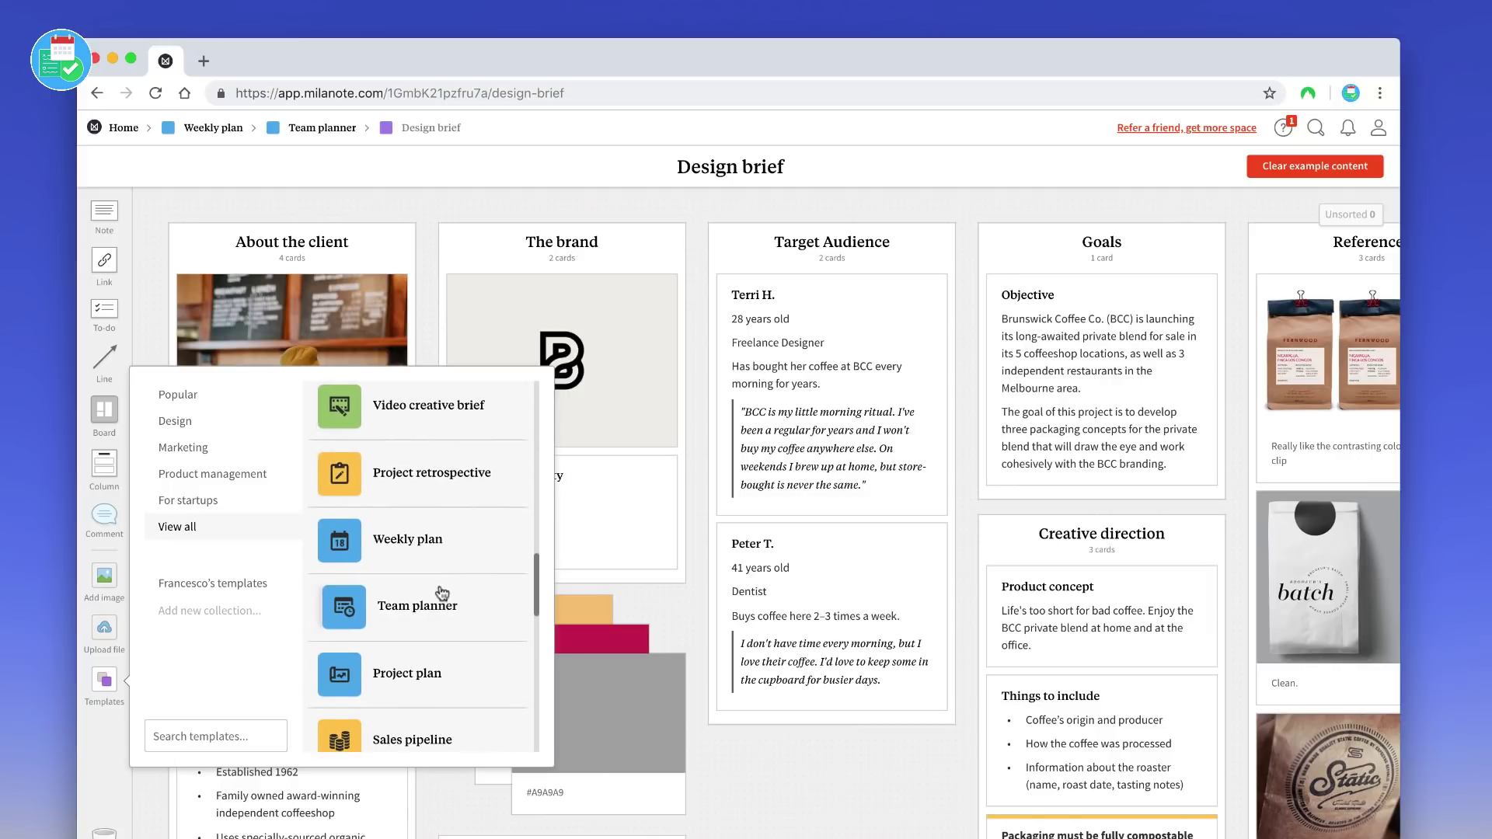
scroll(441, 592, "down", 3)
left_click_drag(411, 513, 831, 799)
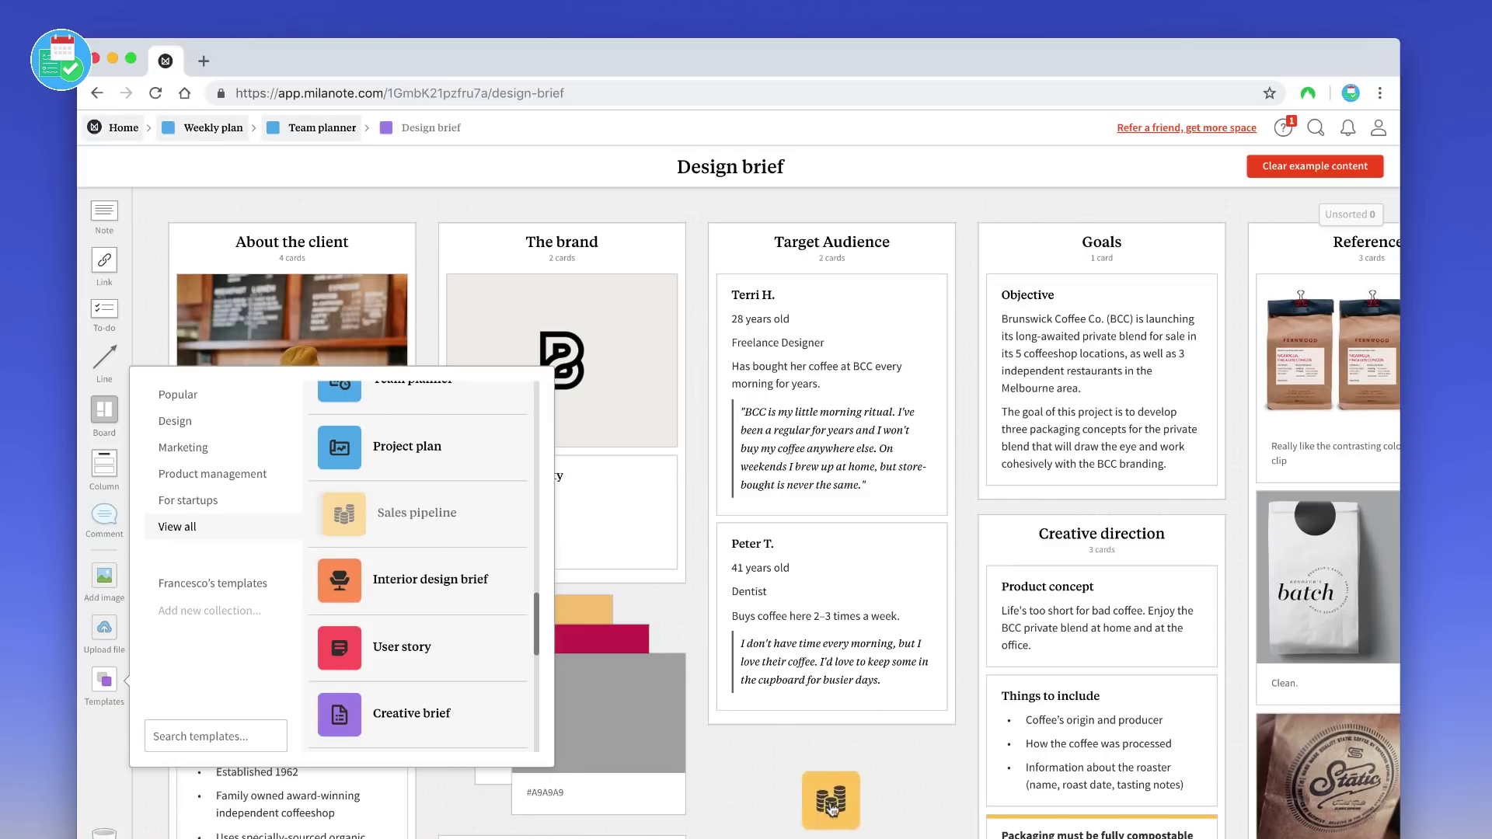
double_click(831, 798)
scroll(673, 658, "down", 5)
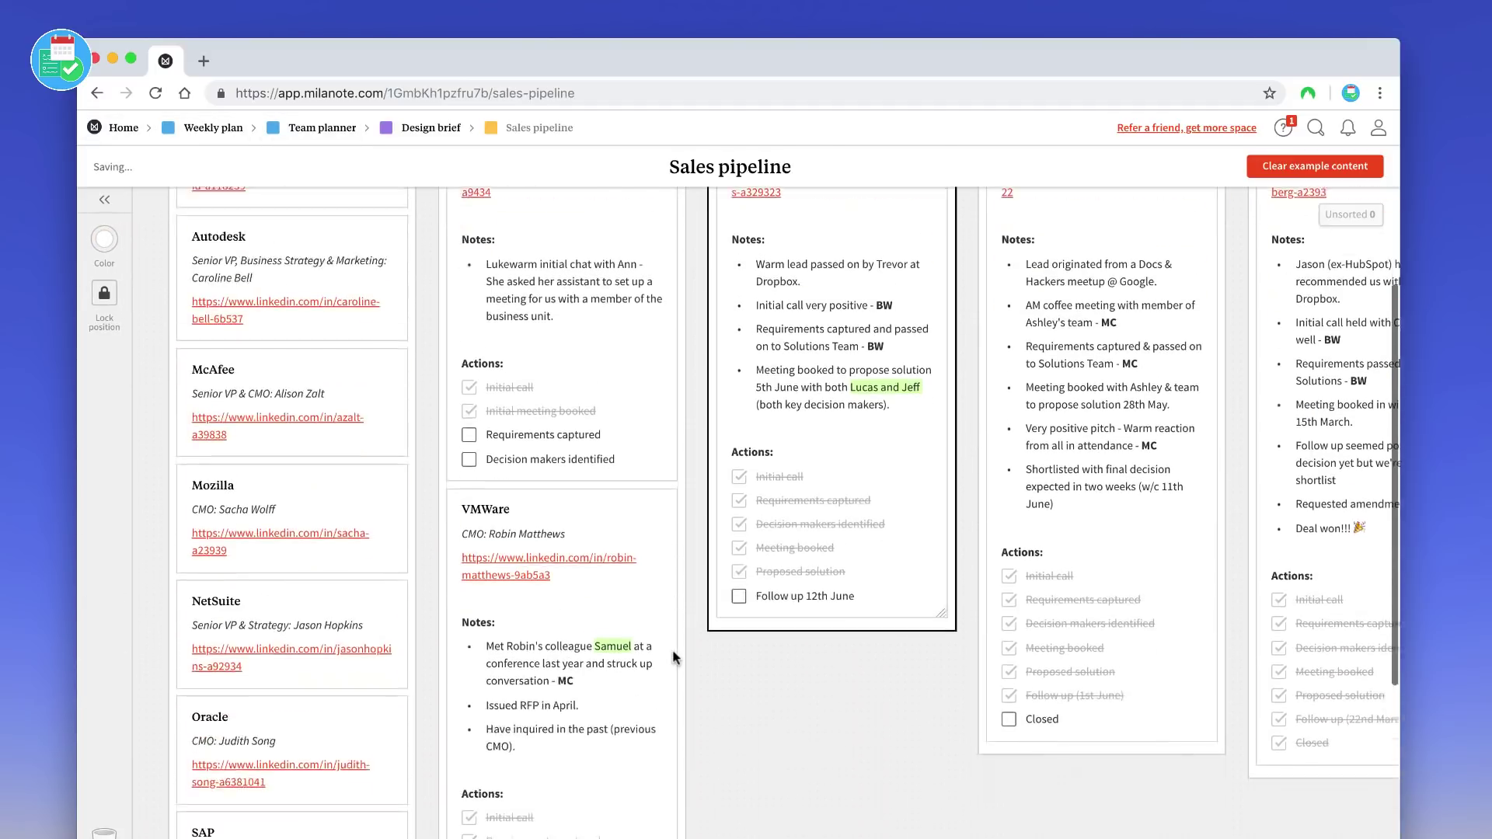
scroll(673, 658, "down", 3)
scroll(673, 658, "up", 3)
scroll(672, 657, "right", 5)
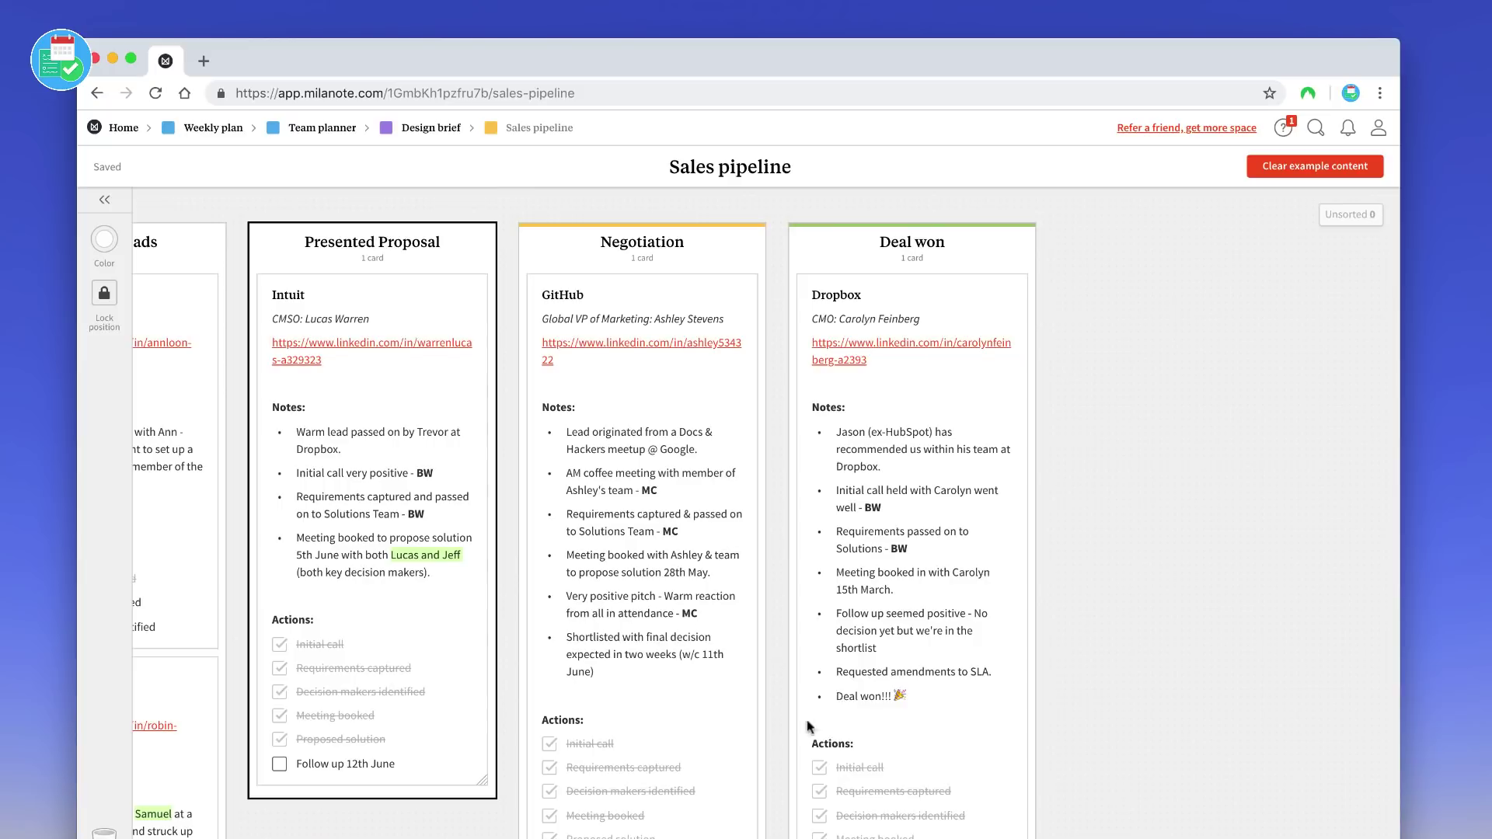
scroll(785, 747, "down", 4)
scroll(784, 748, "up", 4)
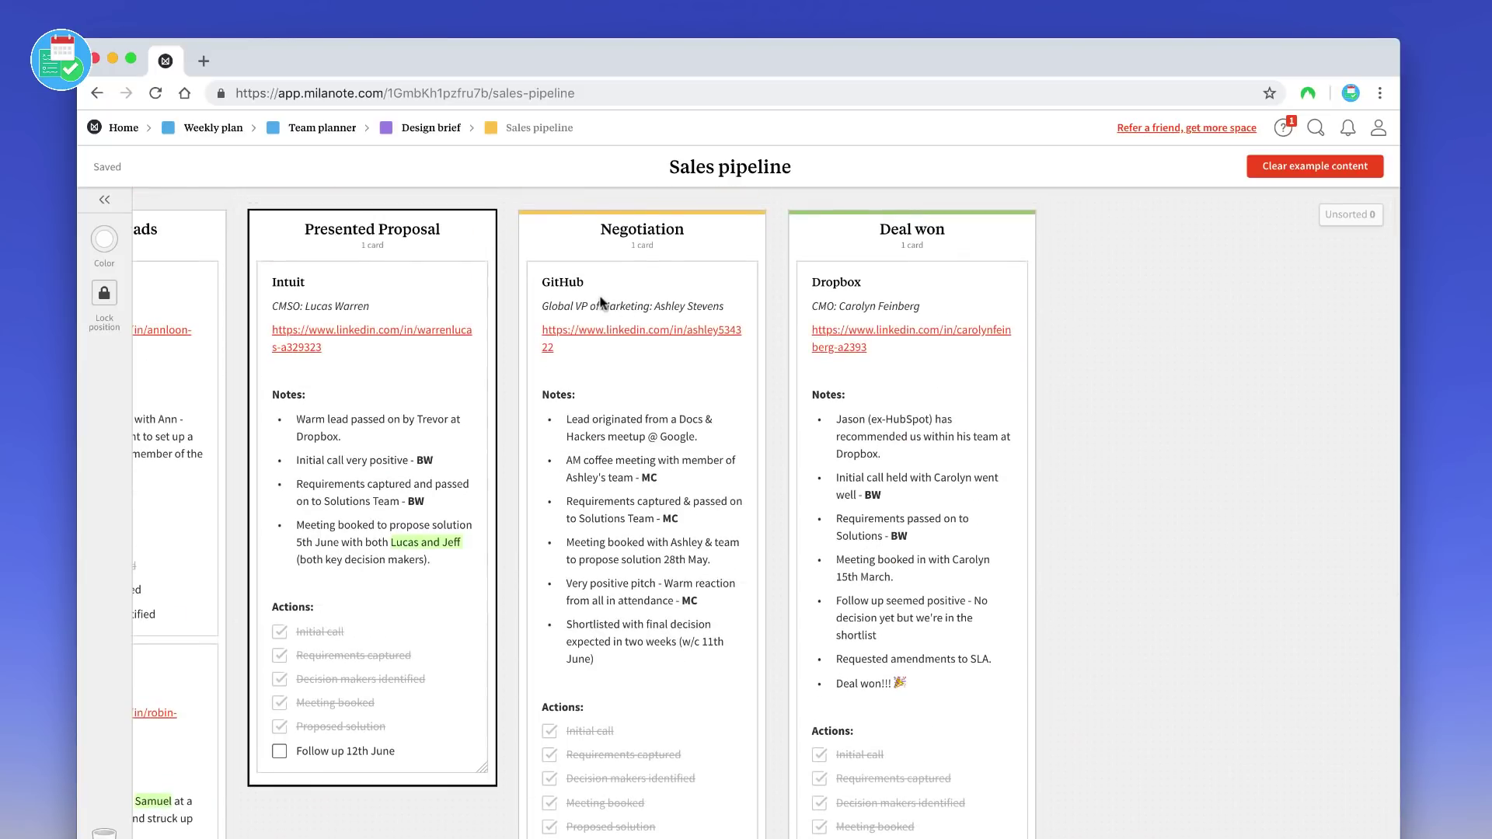
Step: Select the GitHub deal card on the Sales pipeline board, then return to Home
left_click(644, 285)
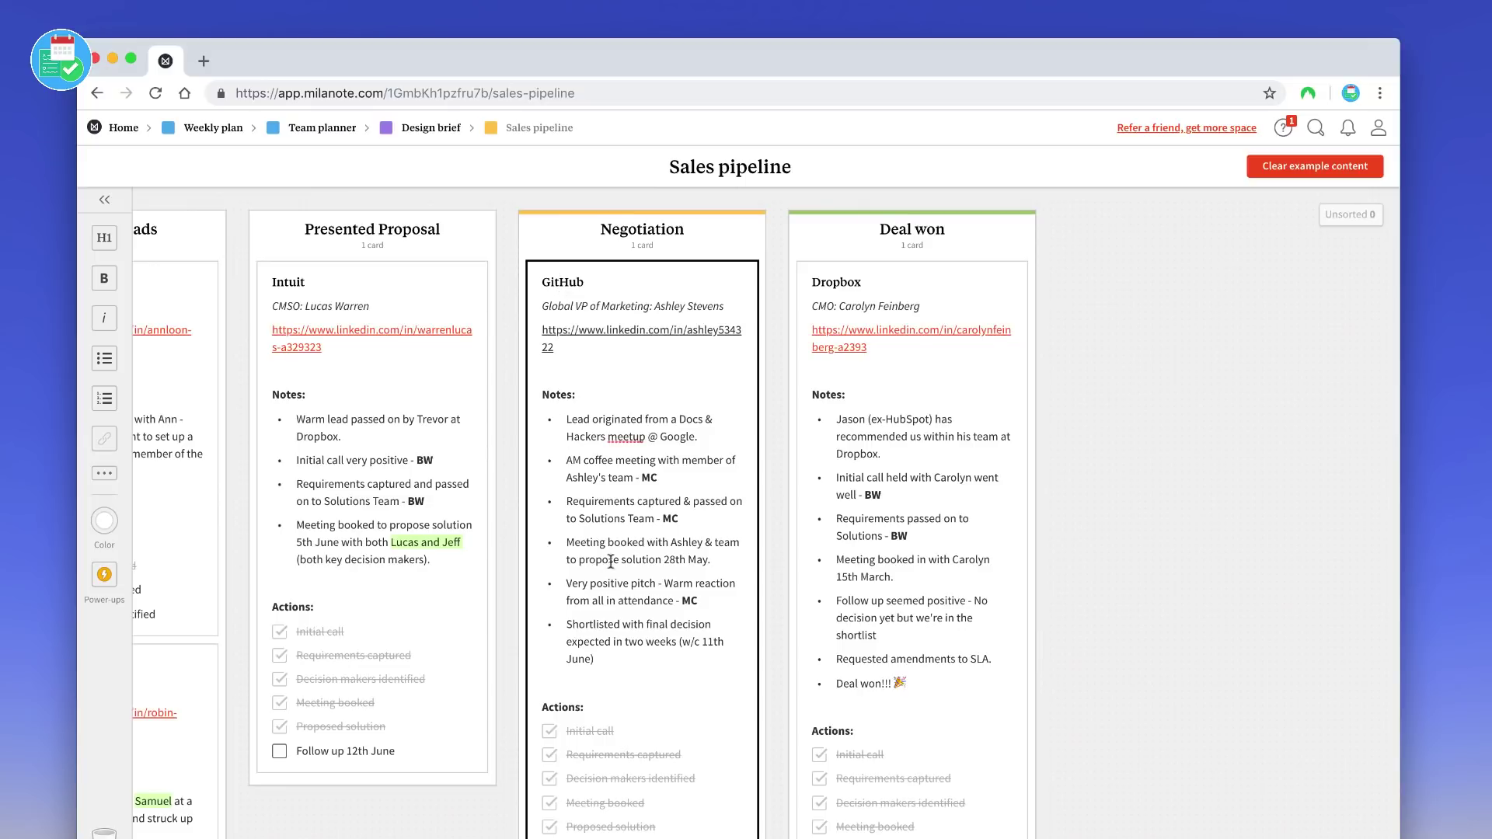
scroll(601, 579, "down", 4)
scroll(601, 617, "up", 4)
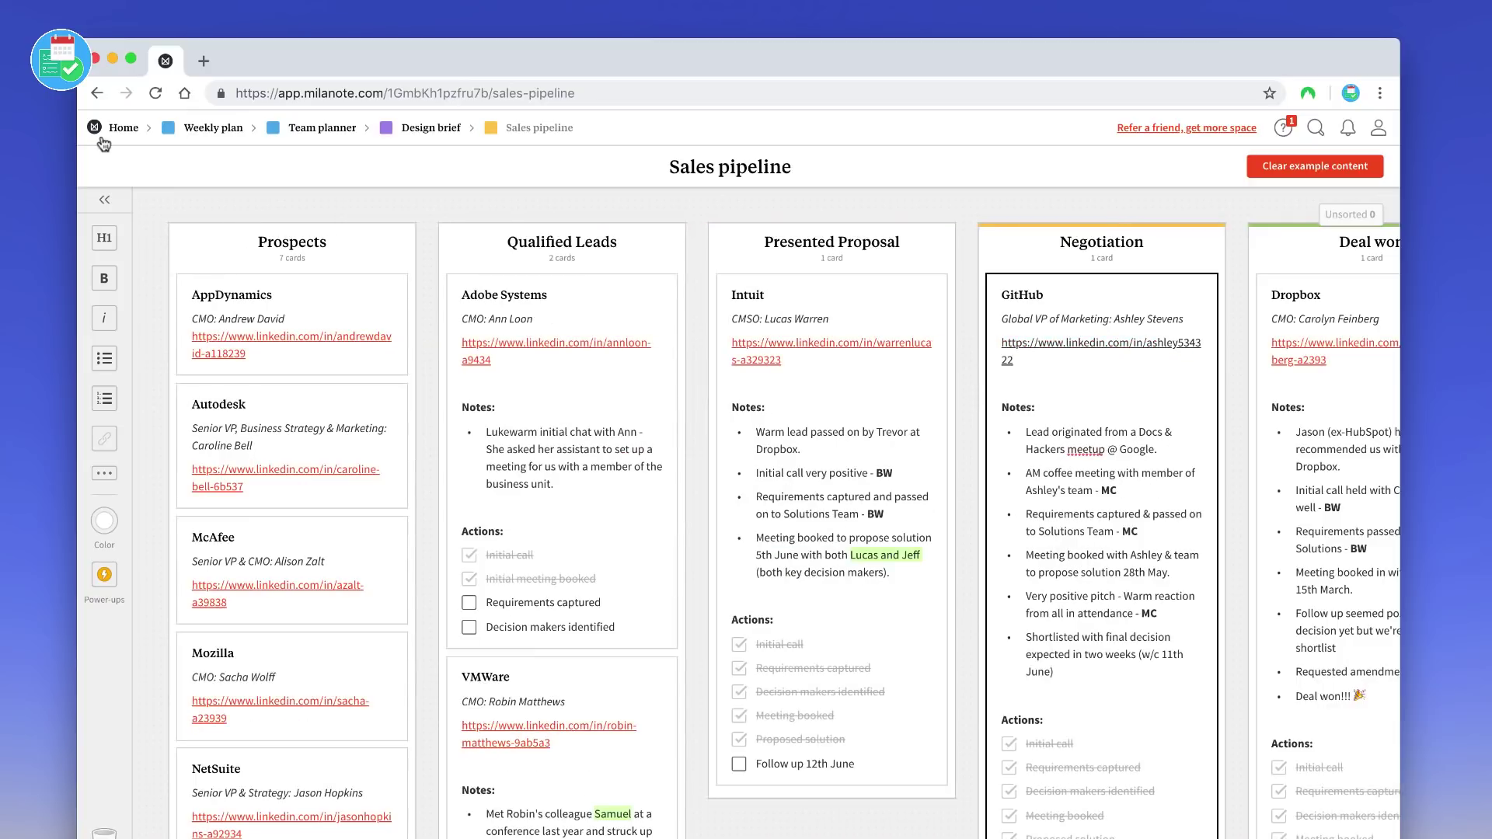
left_click(117, 128)
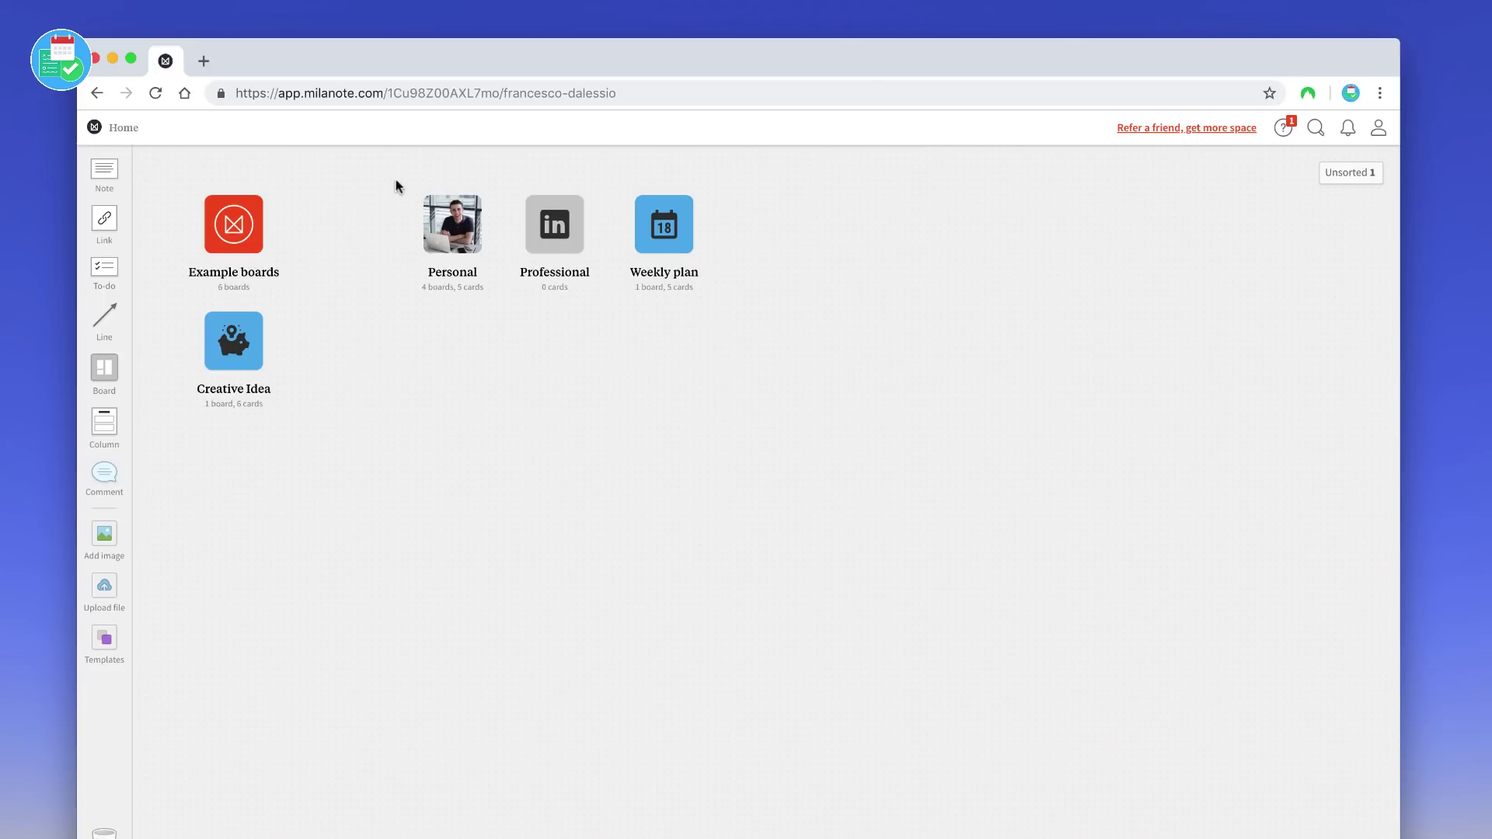
left_click_drag(400, 186, 812, 349)
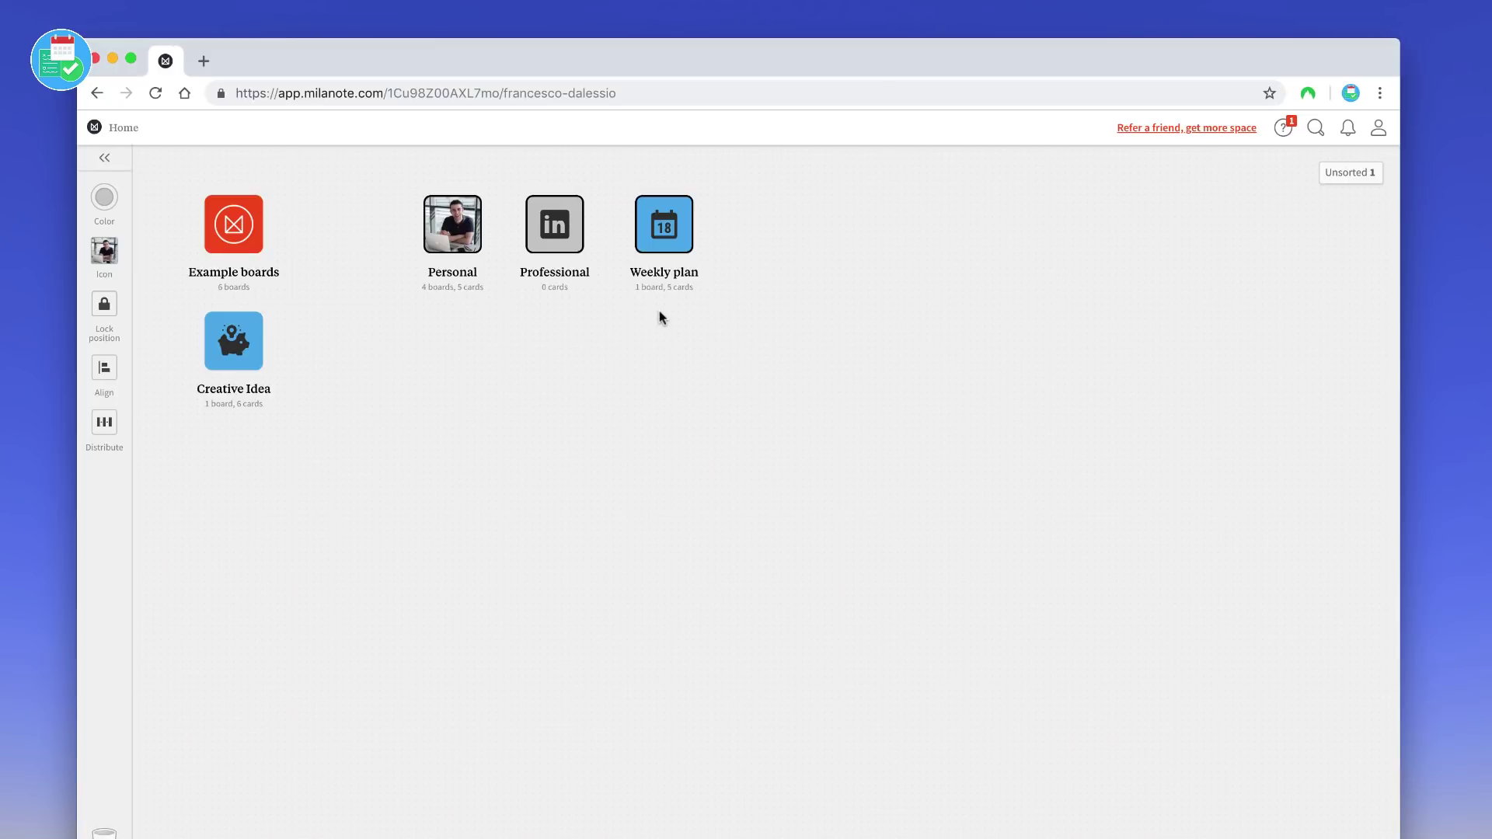
left_click(682, 326)
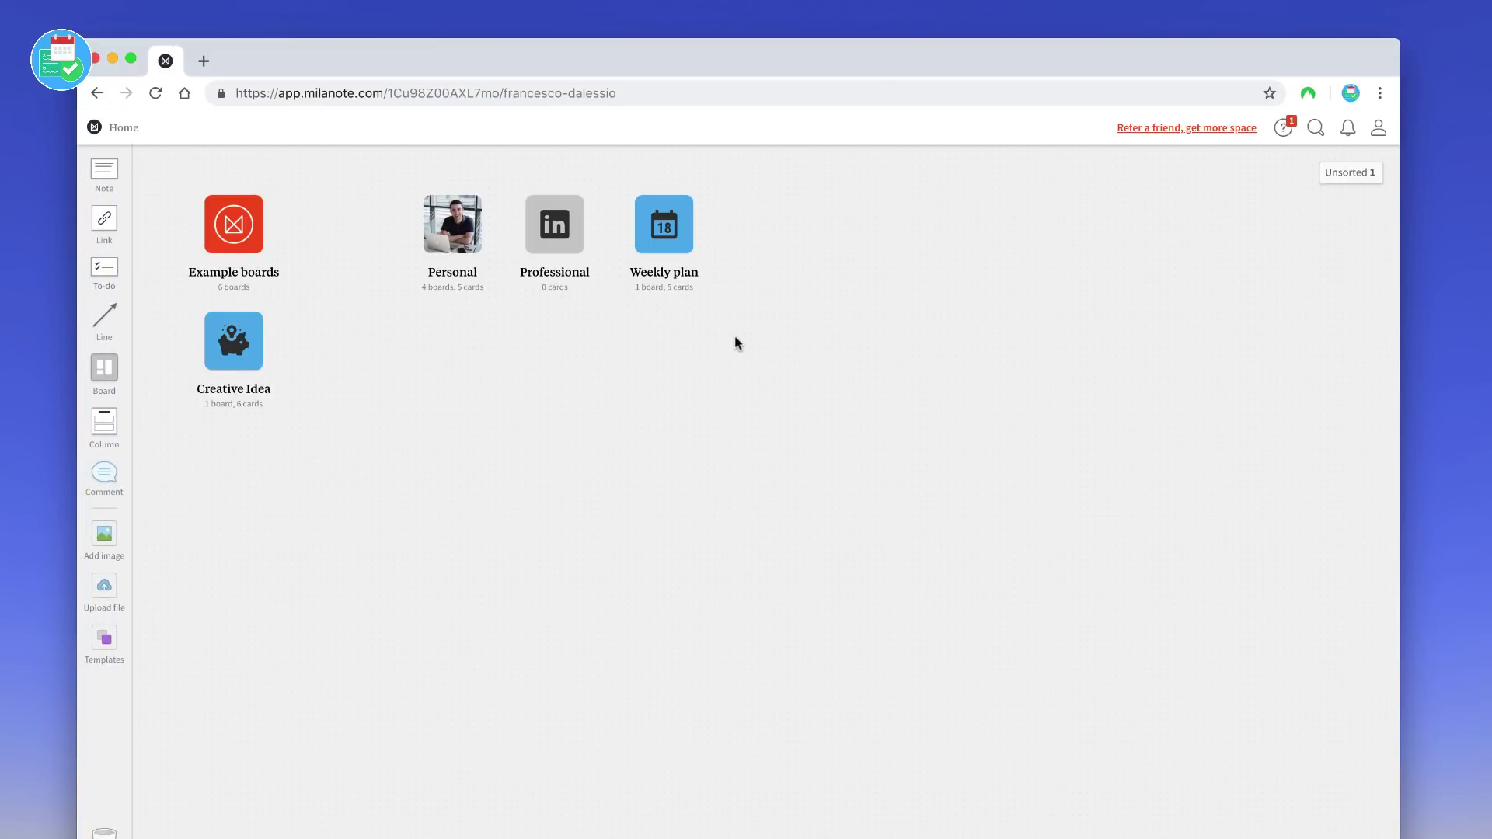